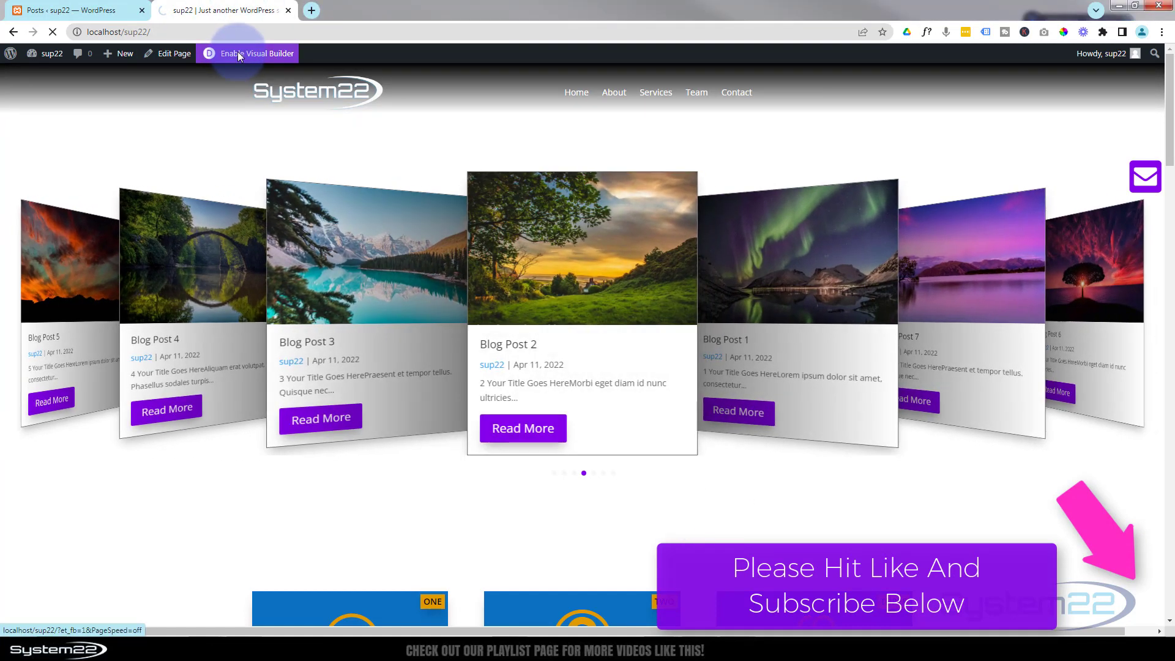
Enable the Visual Builder for the page and return to the WordPress dashboard.
{"action": "left_click", "coordinate": [238, 54]}
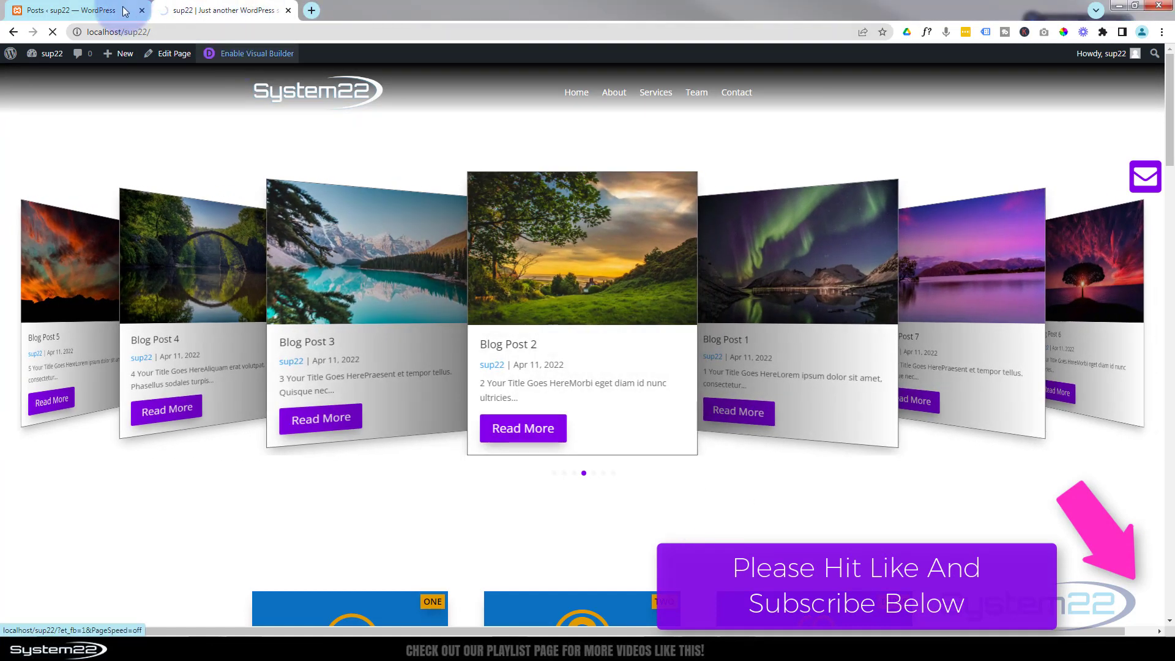
{"action": "left_click", "coordinate": [108, 13]}
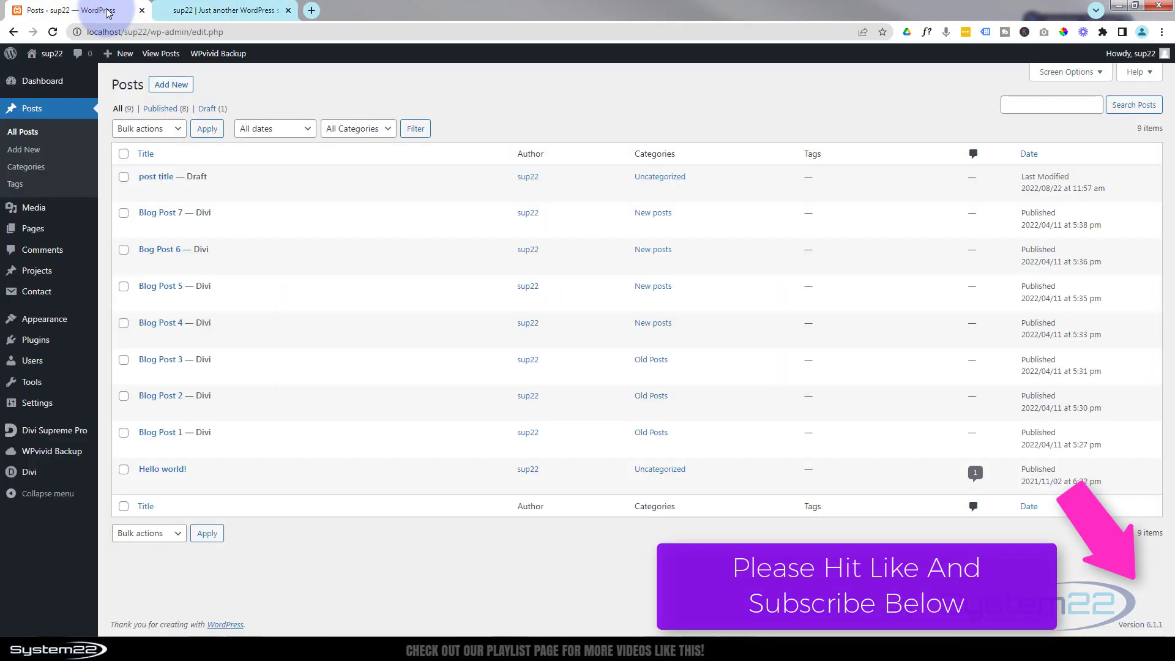
{"action": "left_click", "coordinate": [51, 86]}
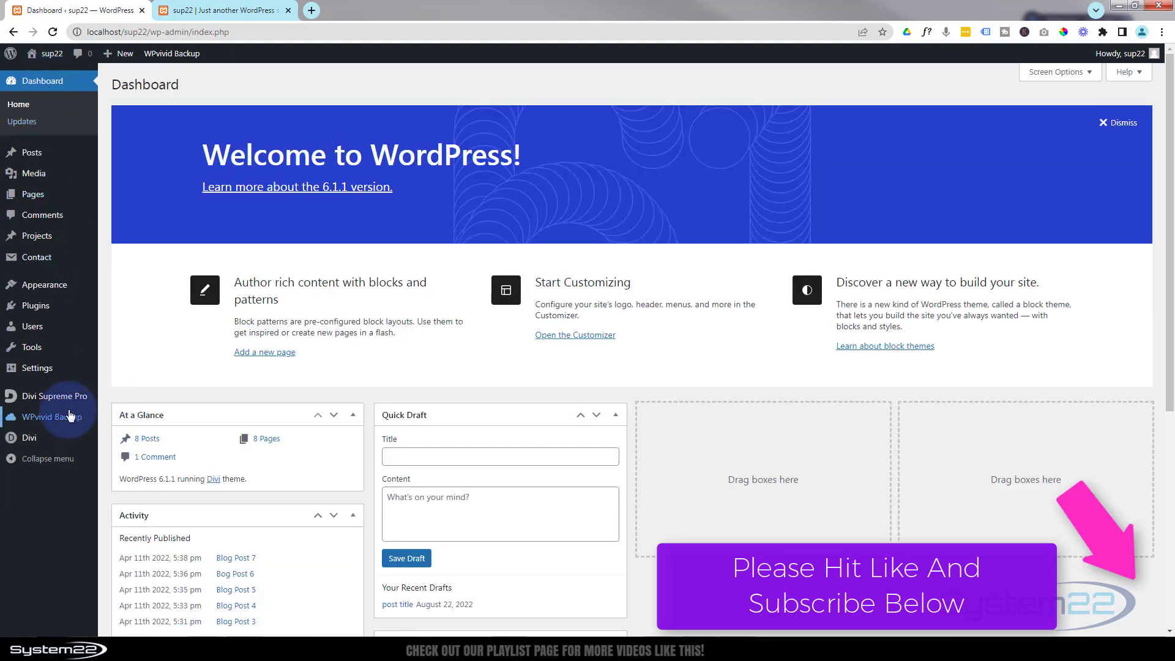
Open the Divi Supreme Pro settings page from the Divi Supreme Pro sidebar menu.
{"action": "mouse_move", "coordinate": [55, 399]}
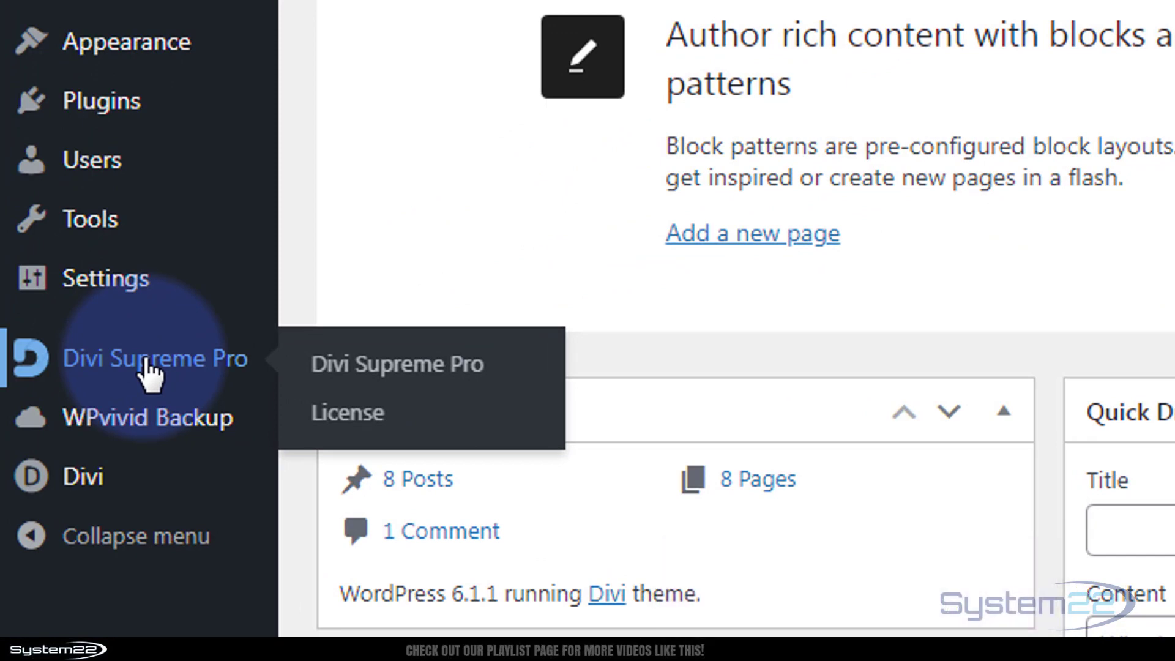
{"action": "mouse_move", "coordinate": [150, 431]}
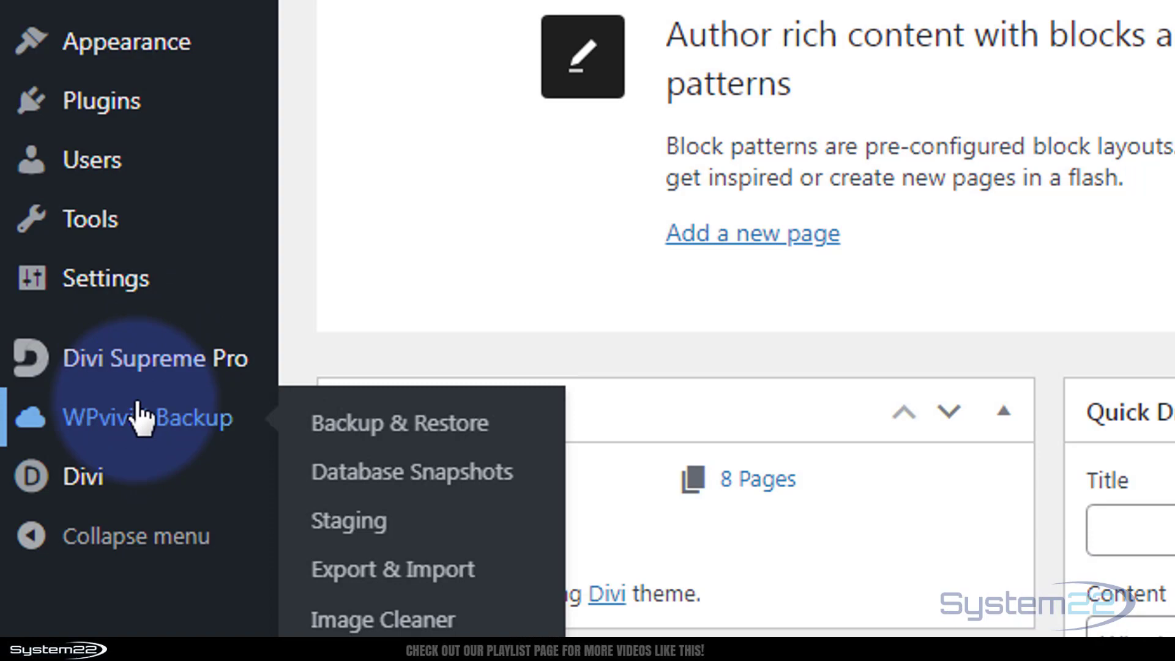
{"action": "mouse_move", "coordinate": [142, 383]}
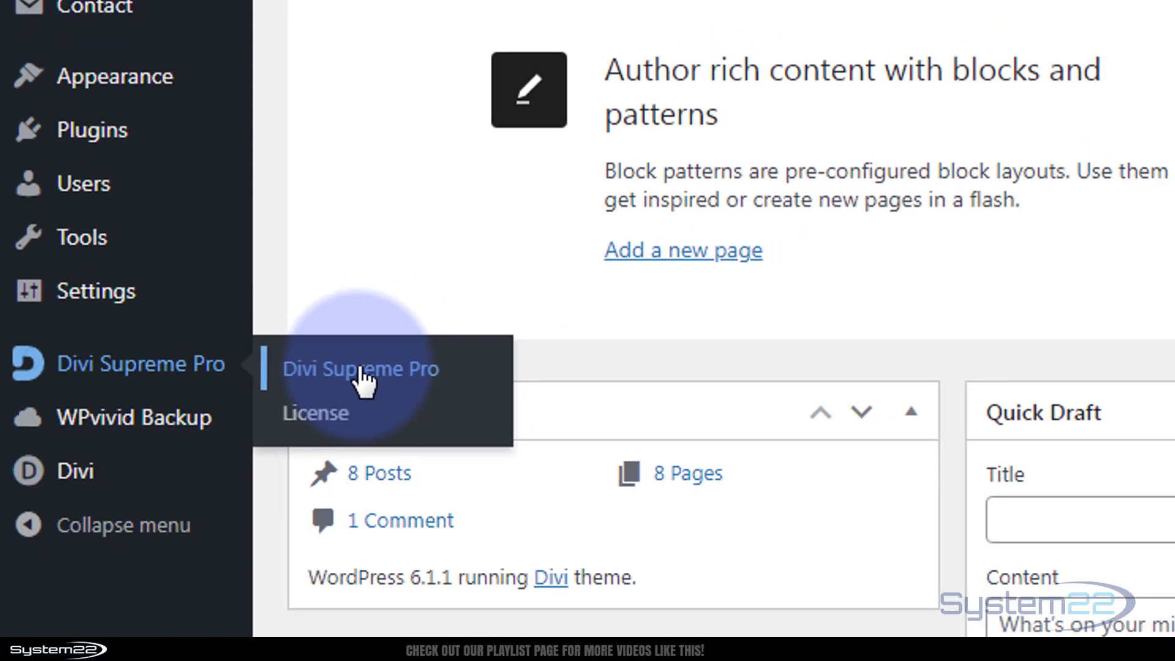
{"action": "left_click", "coordinate": [399, 376]}
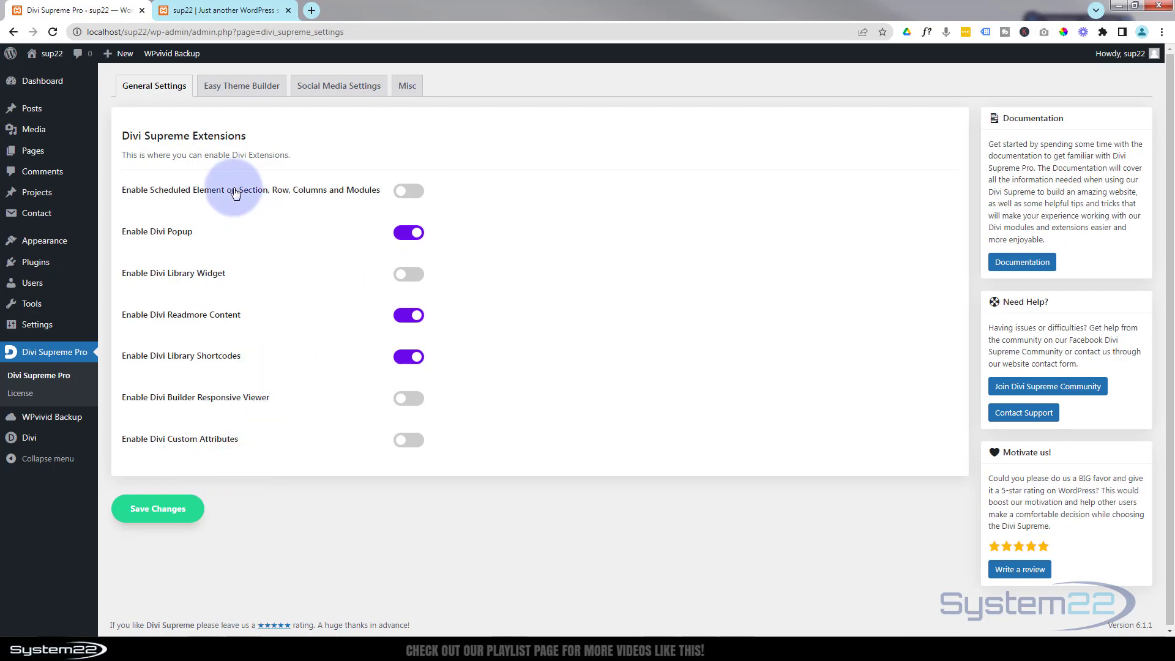
Back in the Visual Builder, delete the existing blog post carousel row from the top section.
{"action": "left_click", "coordinate": [208, 12]}
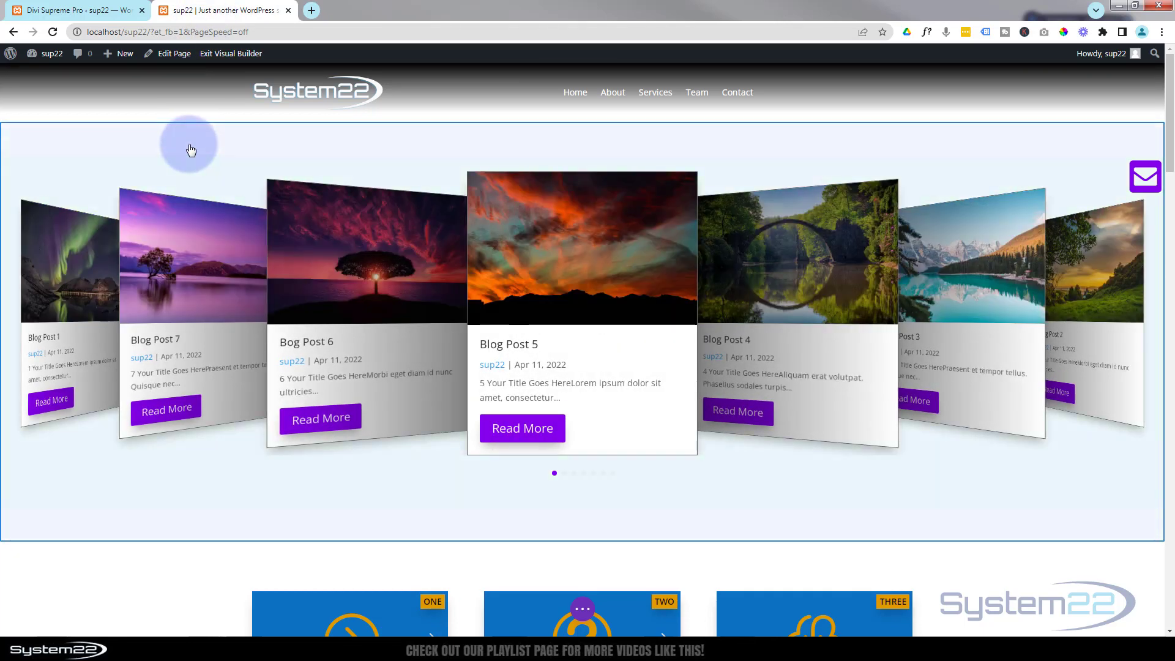
{"action": "mouse_move", "coordinate": [189, 146]}
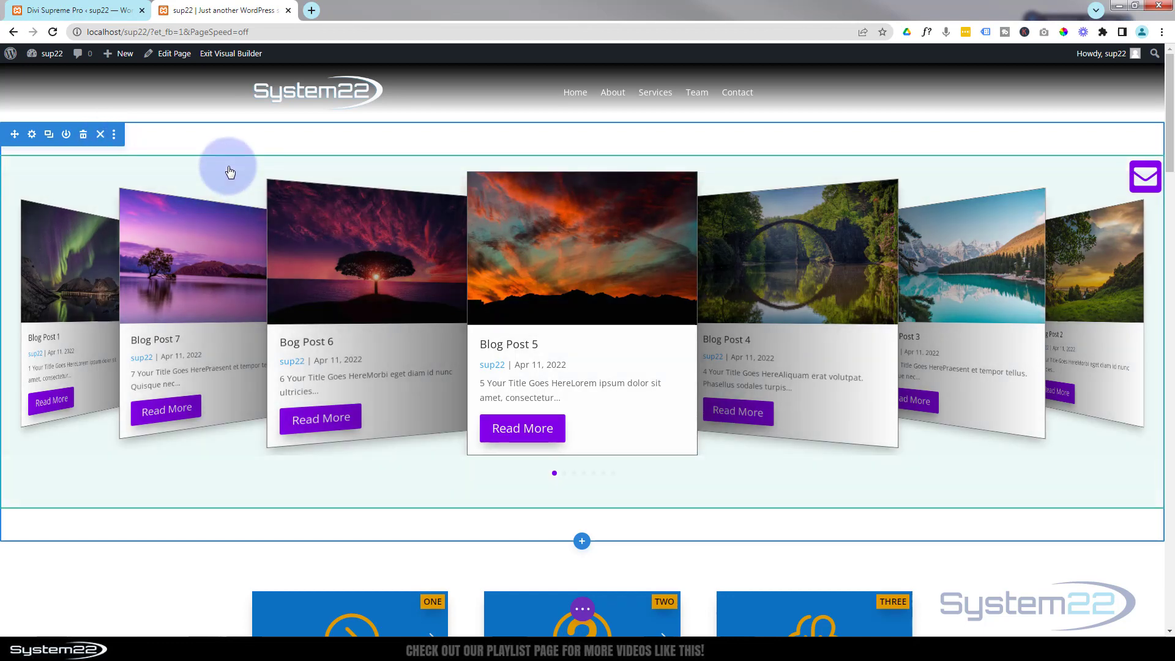
{"action": "mouse_move", "coordinate": [123, 164]}
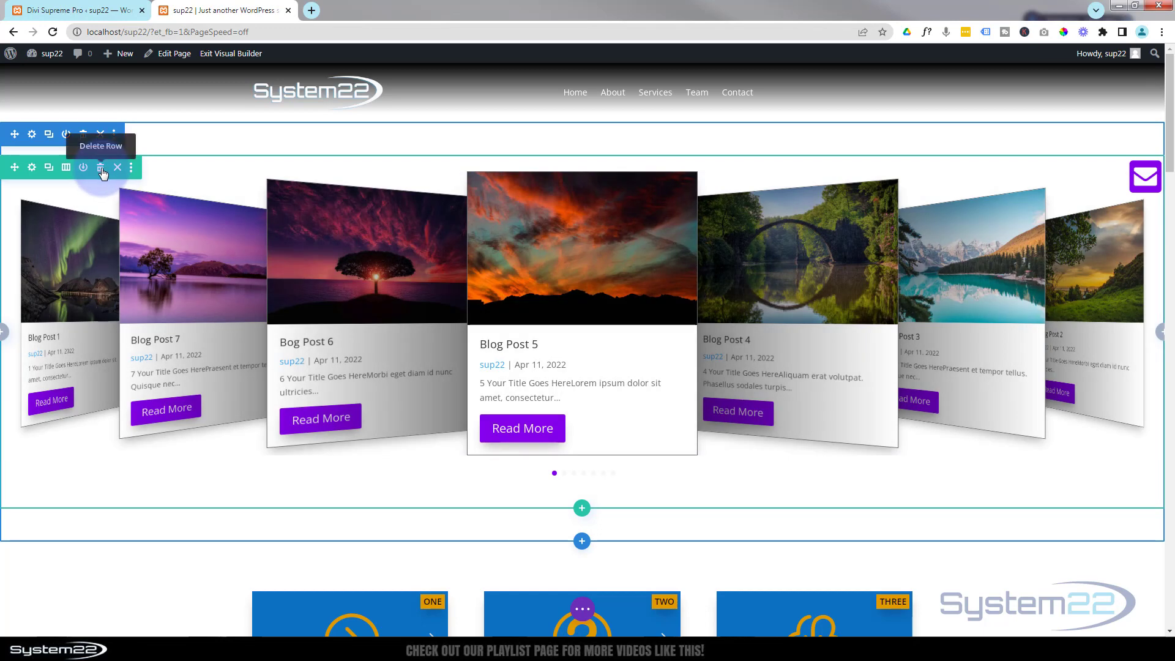
{"action": "left_click", "coordinate": [101, 168]}
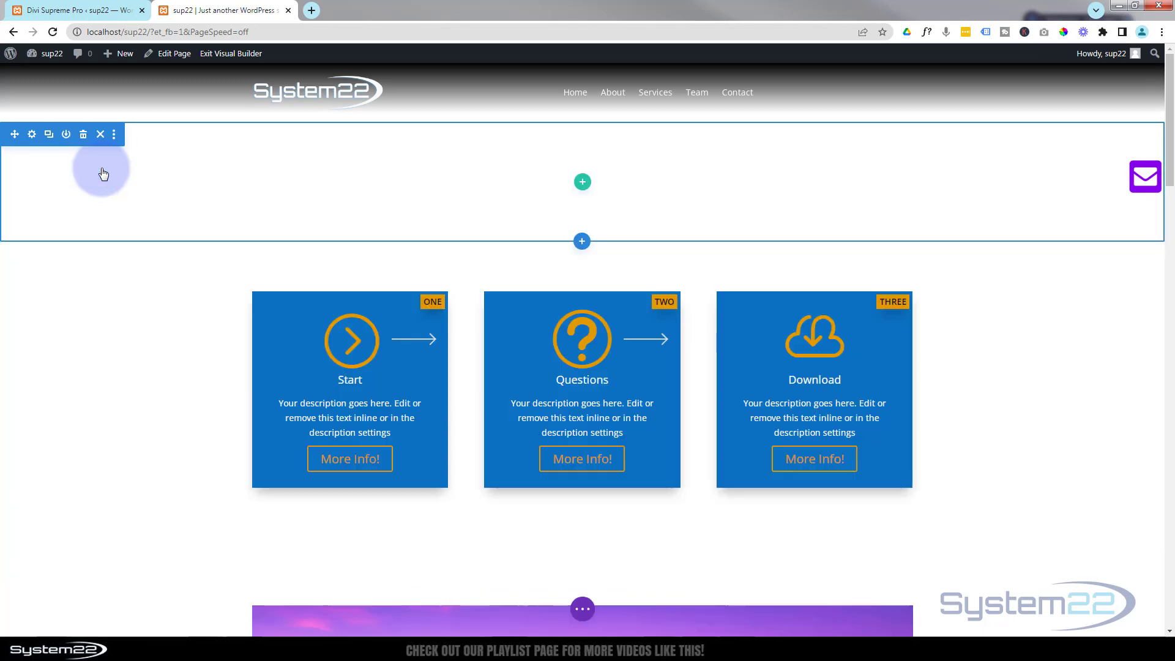
Add a single-column row to the empty section and find Supreme Blog Carousel among the modules.
{"action": "left_click", "coordinate": [582, 184]}
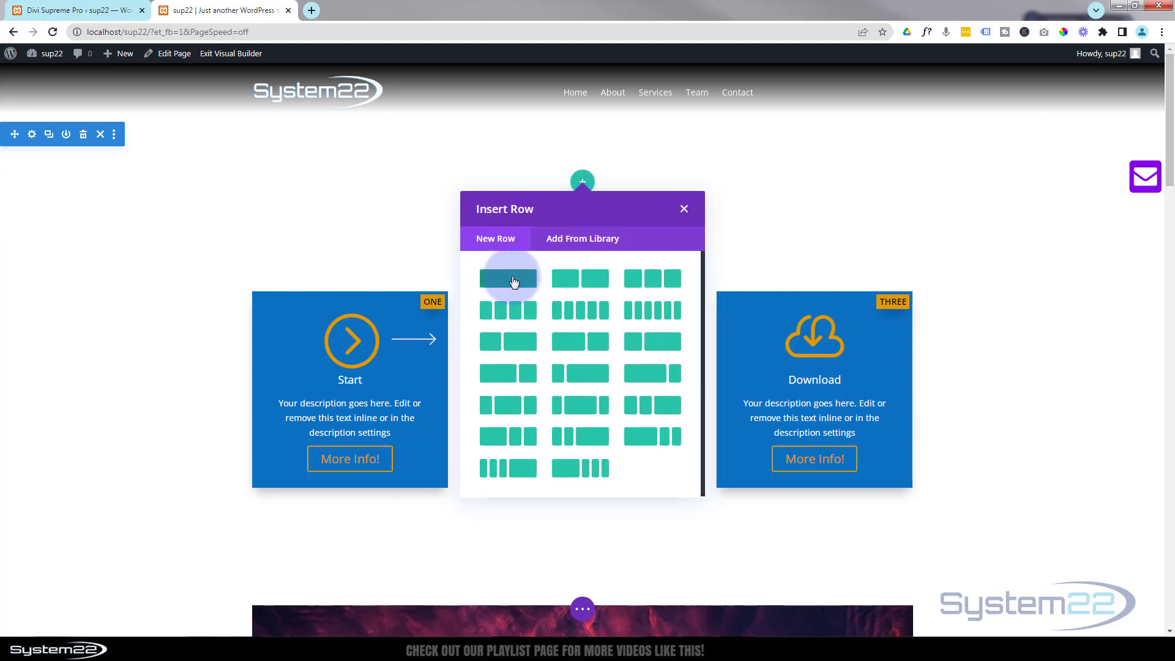
{"action": "left_click", "coordinate": [514, 280]}
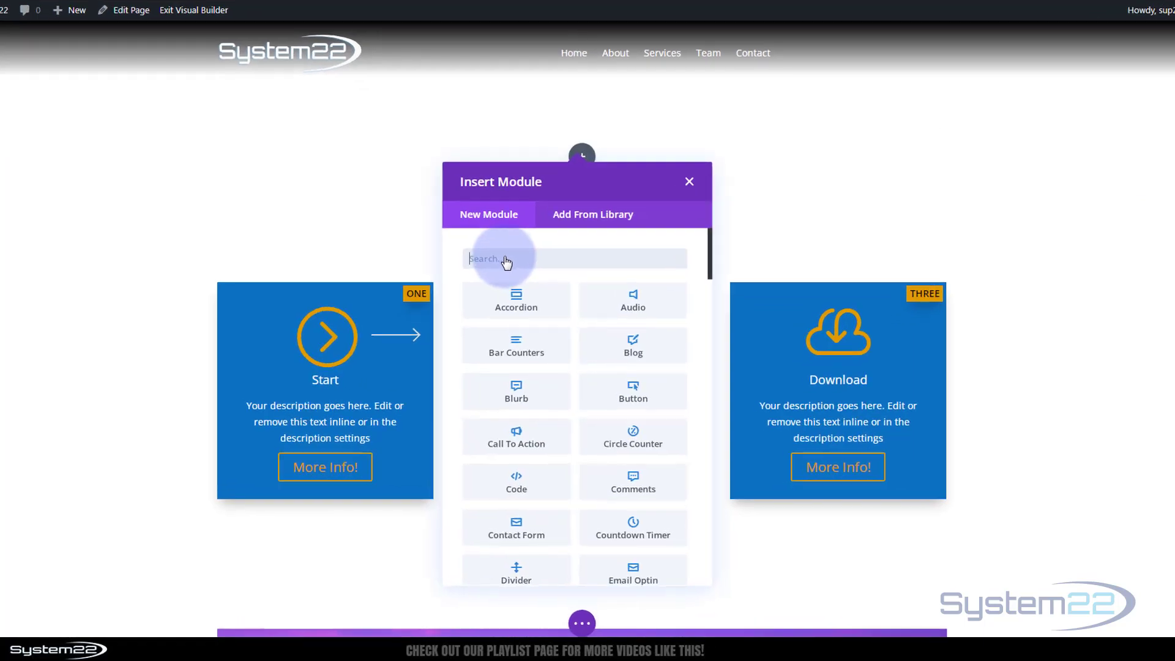
{"action": "scroll", "coordinate": [563, 224], "scroll_direction": "down", "scroll_amount": 14}
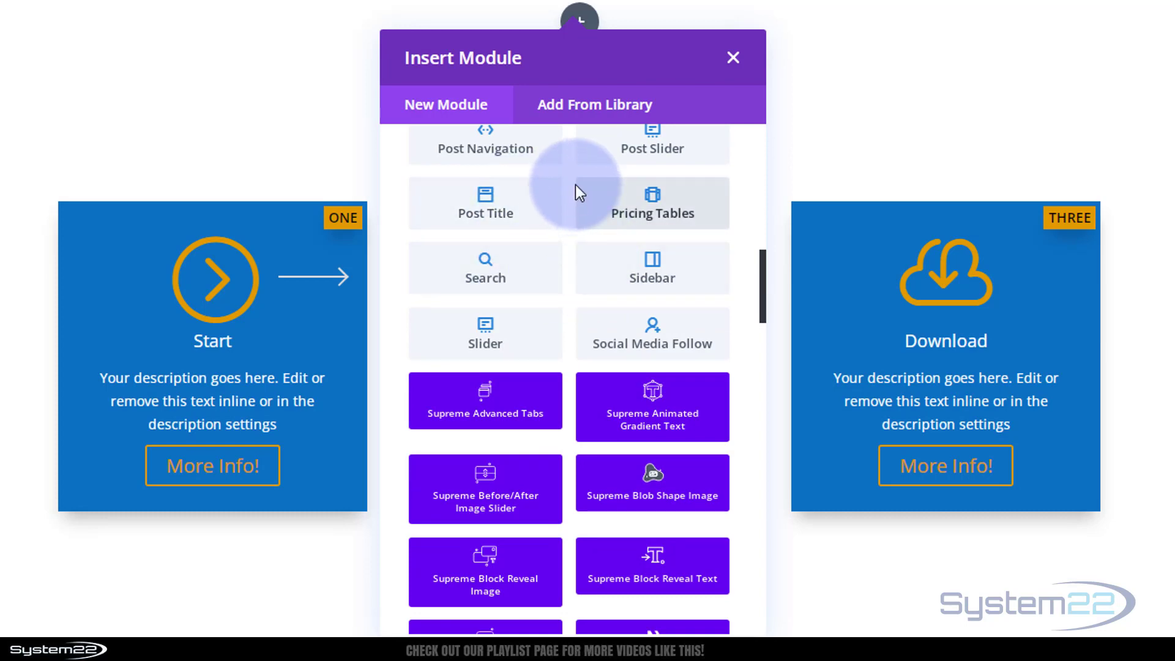
{"action": "scroll", "coordinate": [572, 178], "scroll_direction": "down", "scroll_amount": 2}
{"action": "scroll", "coordinate": [572, 177], "scroll_direction": "down", "scroll_amount": 1}
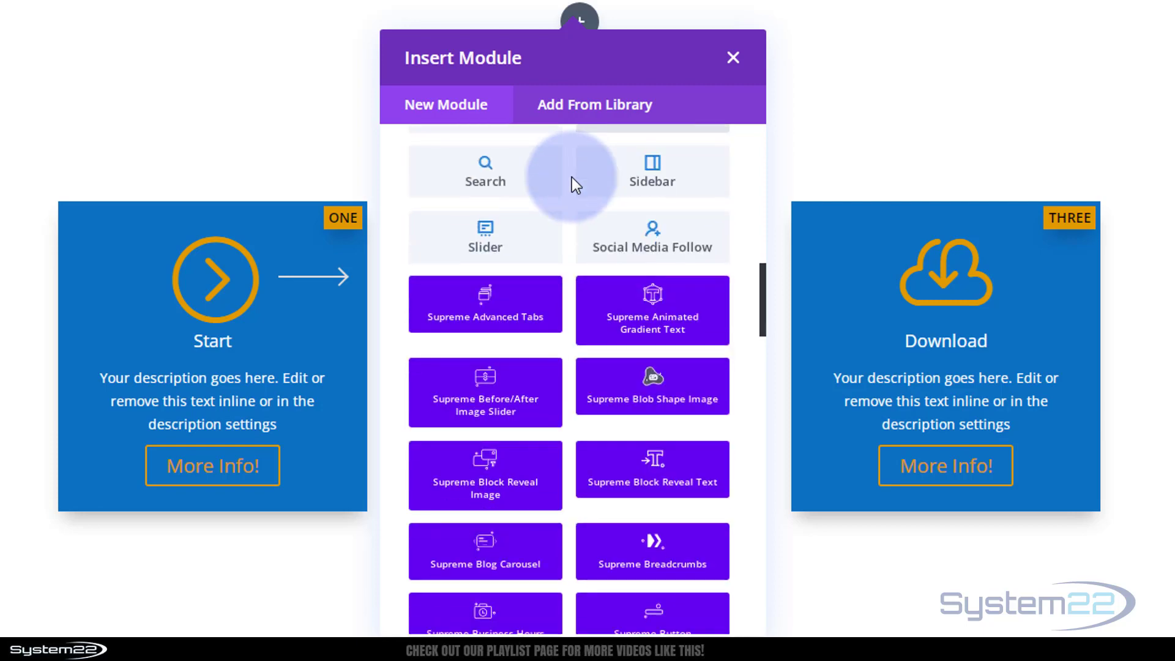
{"action": "scroll", "coordinate": [572, 178], "scroll_direction": "down", "scroll_amount": 4}
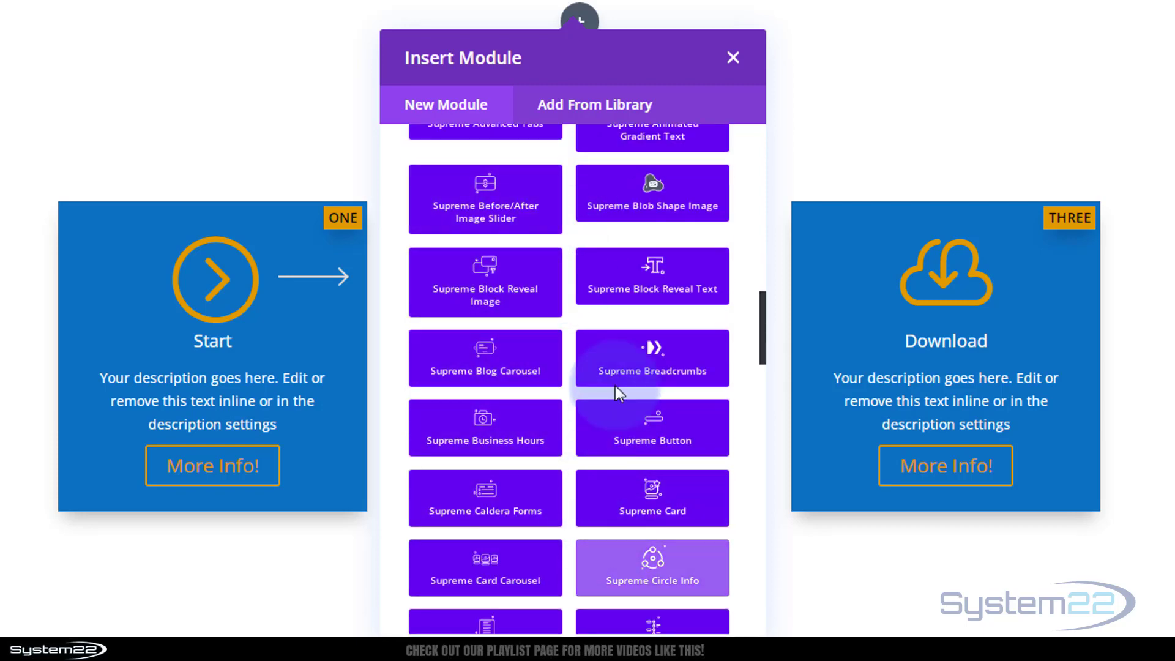
{"action": "left_click", "coordinate": [530, 250]}
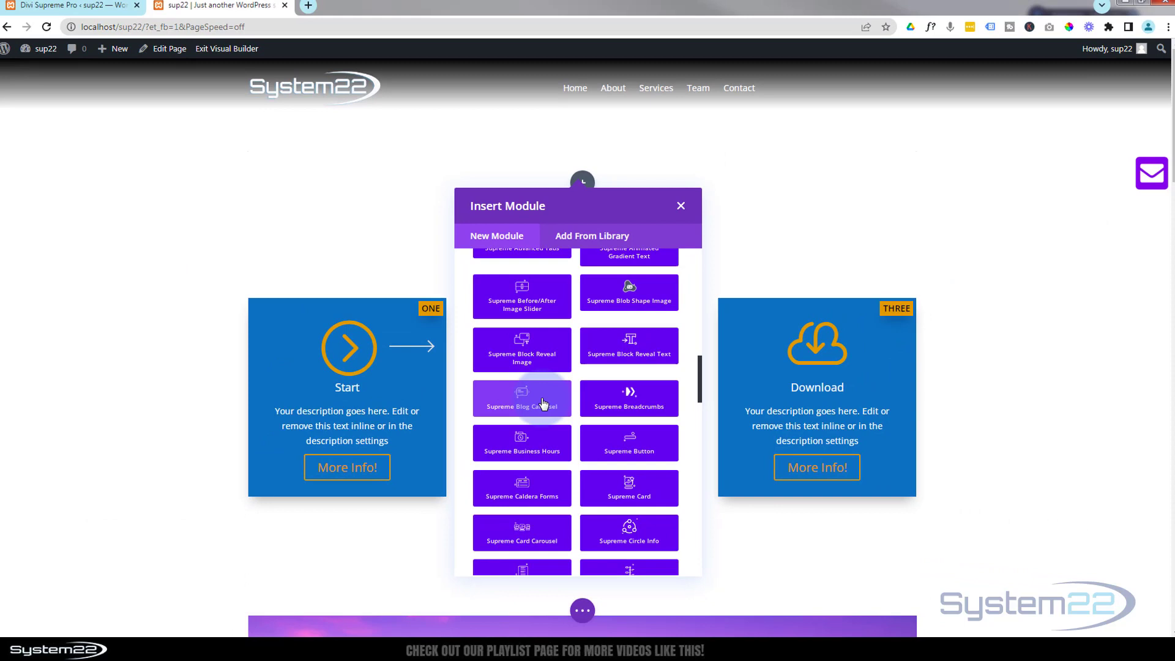
Insert the Supreme Blog Carousel module into the row, glancing at the Divi Supreme Pro settings.
{"action": "left_click", "coordinate": [543, 403]}
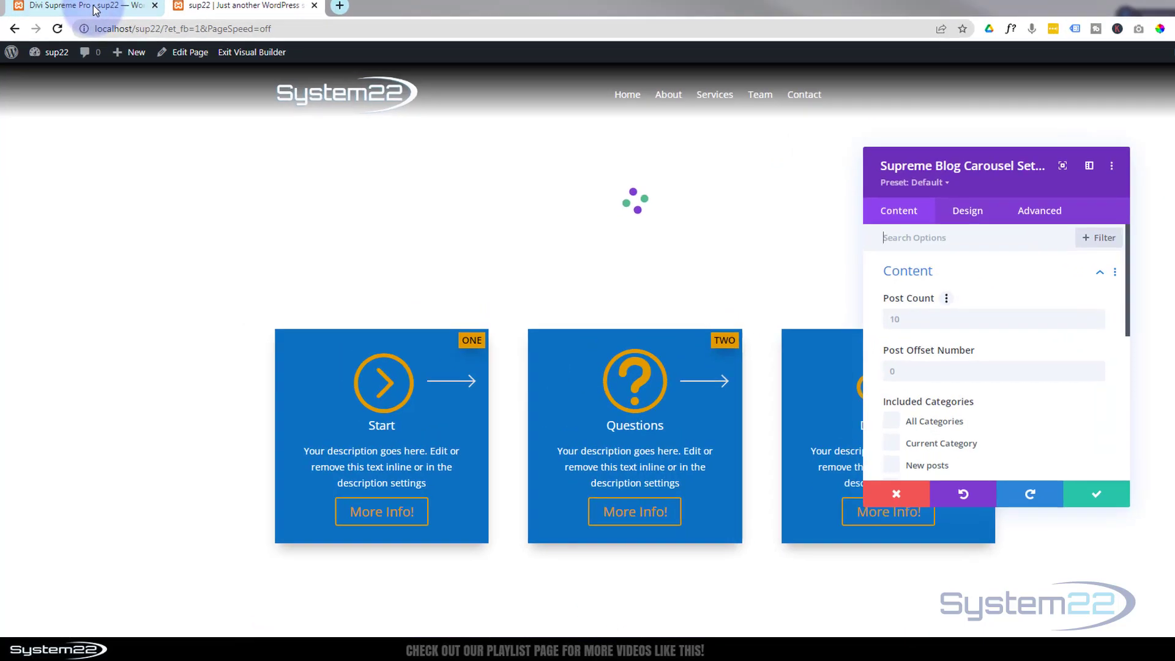
{"action": "left_click", "coordinate": [86, 11]}
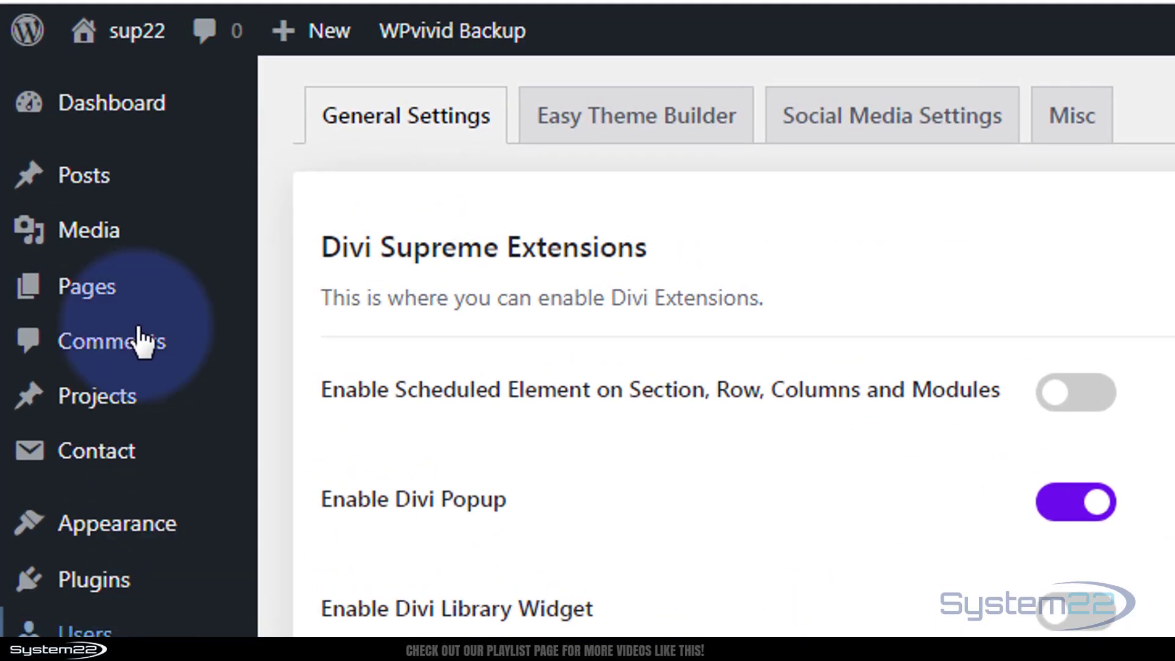
{"action": "mouse_move", "coordinate": [93, 199]}
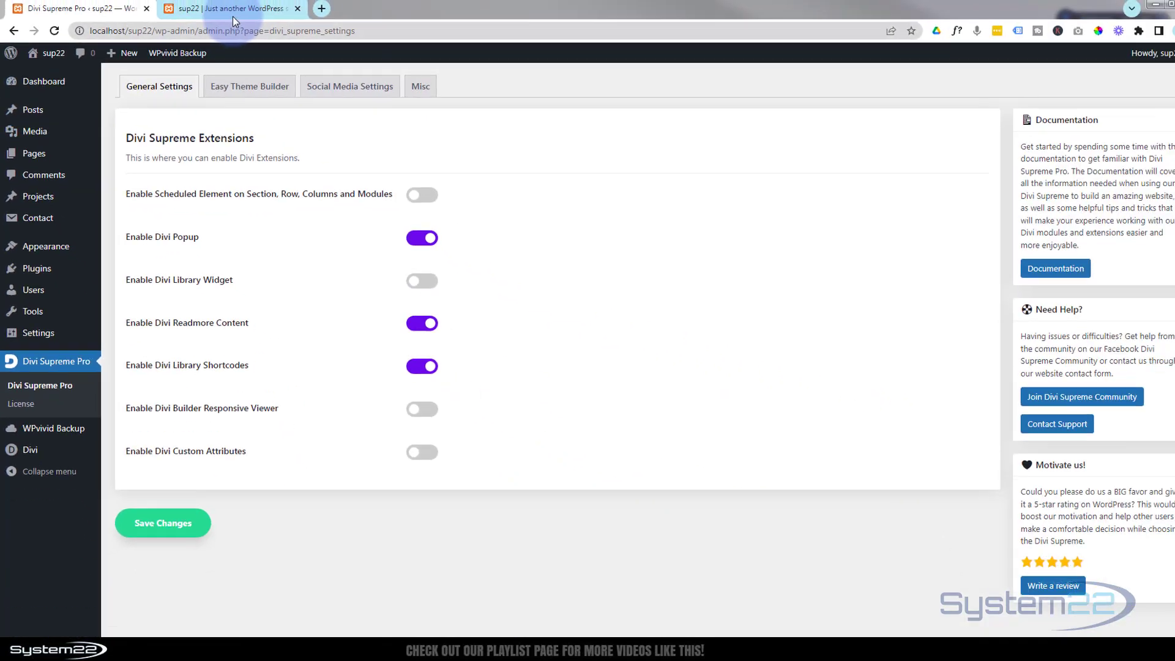
{"action": "left_click", "coordinate": [227, 9]}
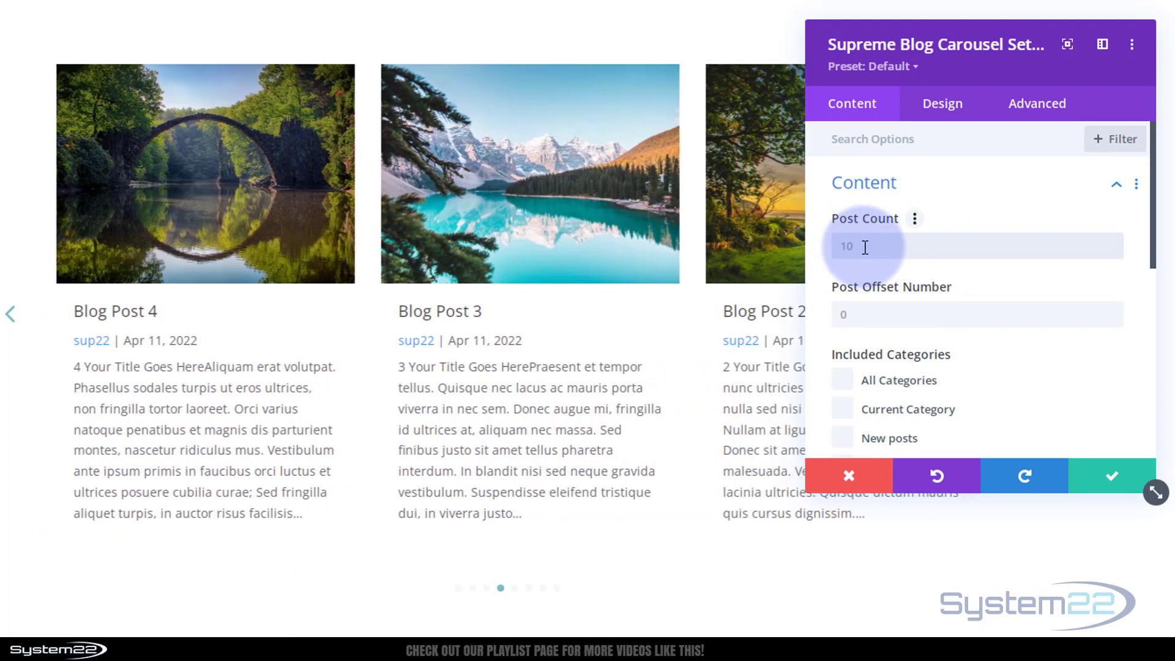
Tick New posts and Old Posts under Included Categories, keeping Post Count at 10.
{"action": "left_click", "coordinate": [866, 247]}
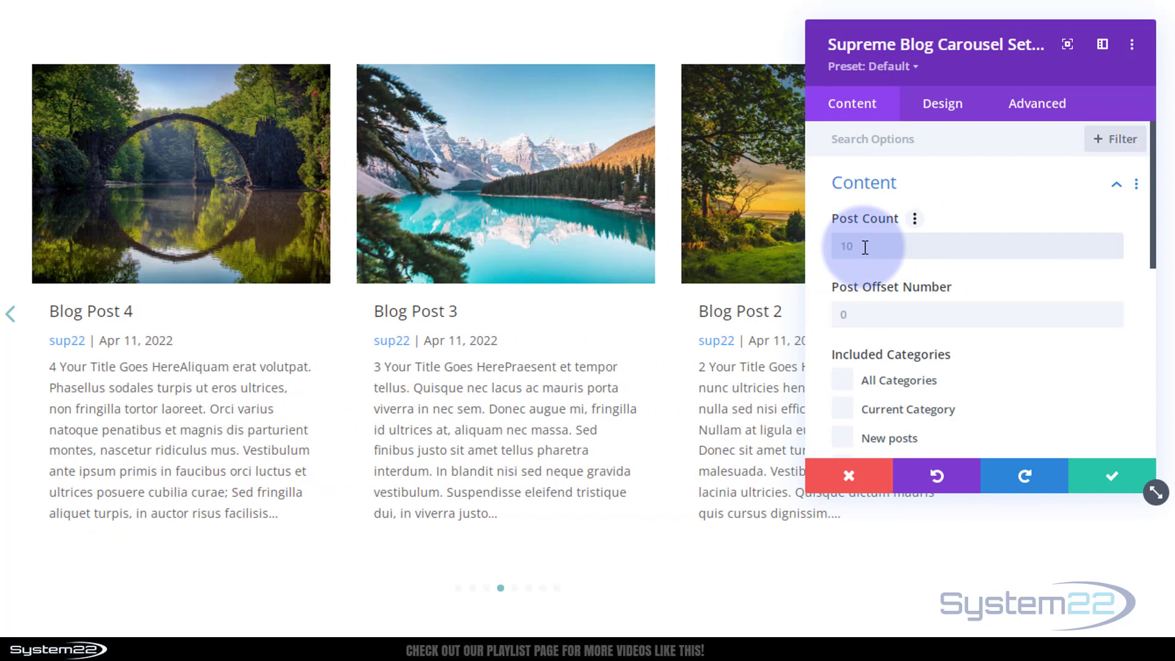
{"action": "scroll", "coordinate": [934, 273], "scroll_direction": "down", "scroll_amount": 2}
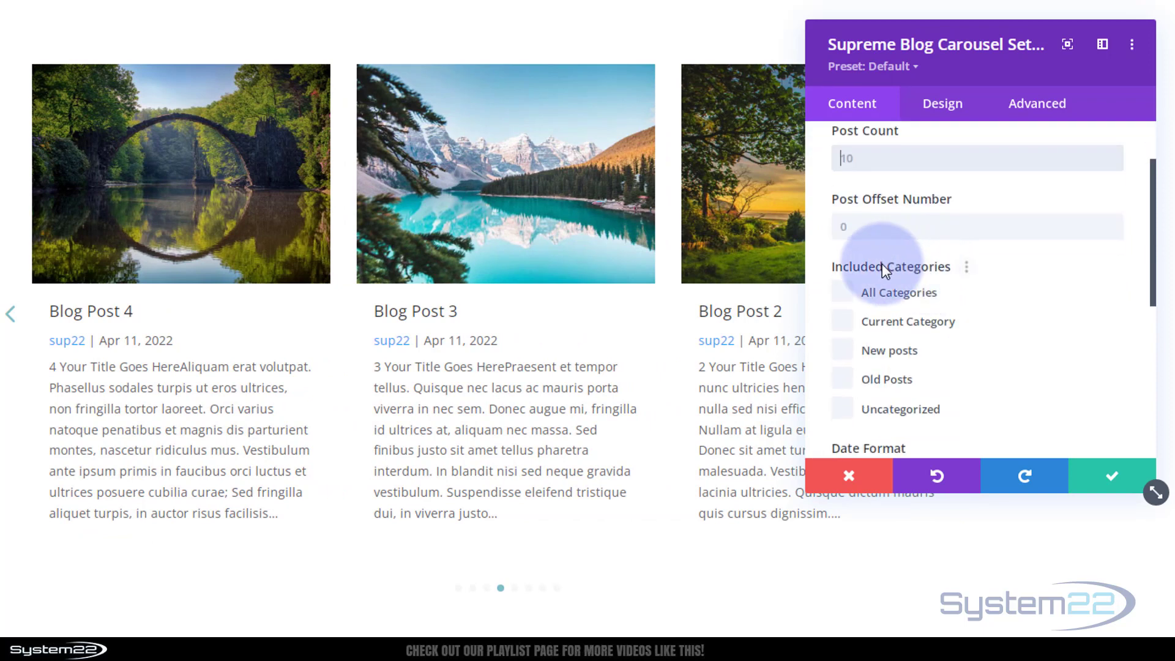
{"action": "left_click", "coordinate": [874, 228]}
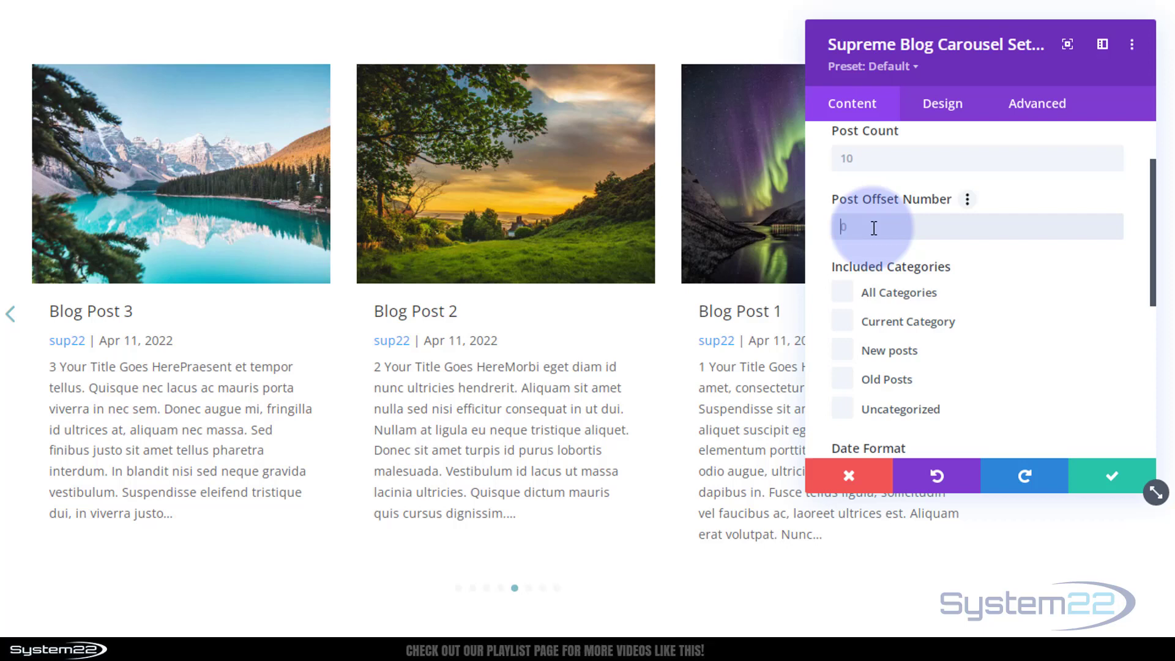
{"action": "left_click", "coordinate": [846, 381]}
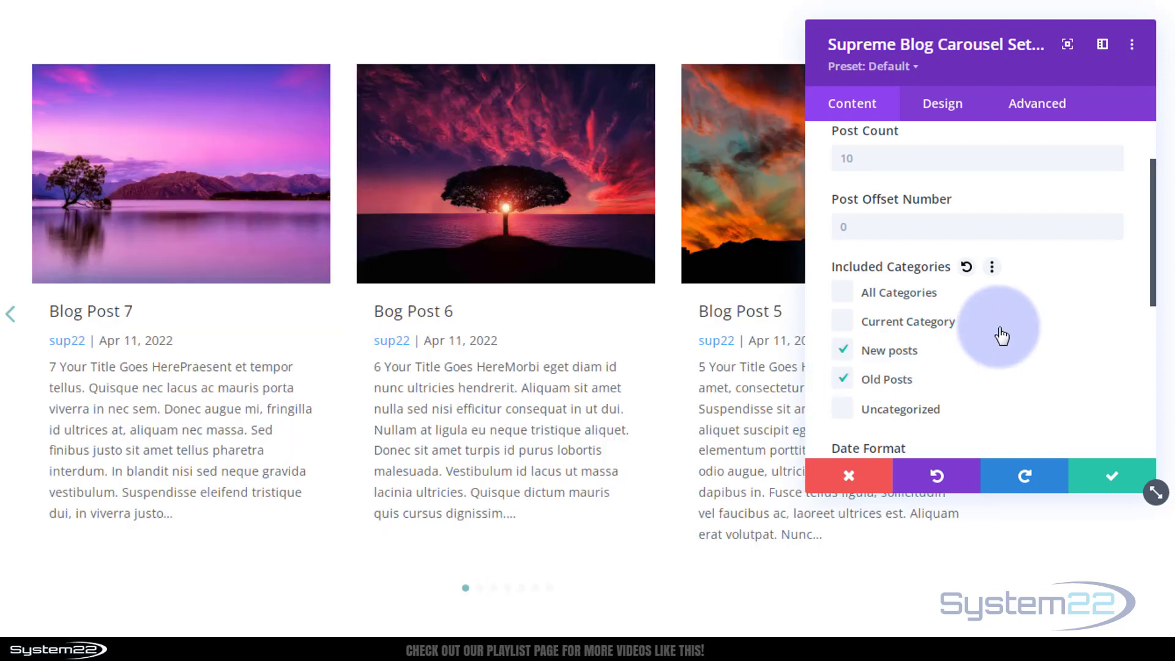
{"action": "scroll", "coordinate": [998, 331], "scroll_direction": "down", "scroll_amount": 4}
{"action": "scroll", "coordinate": [1002, 335], "scroll_direction": "down", "scroll_amount": 1}
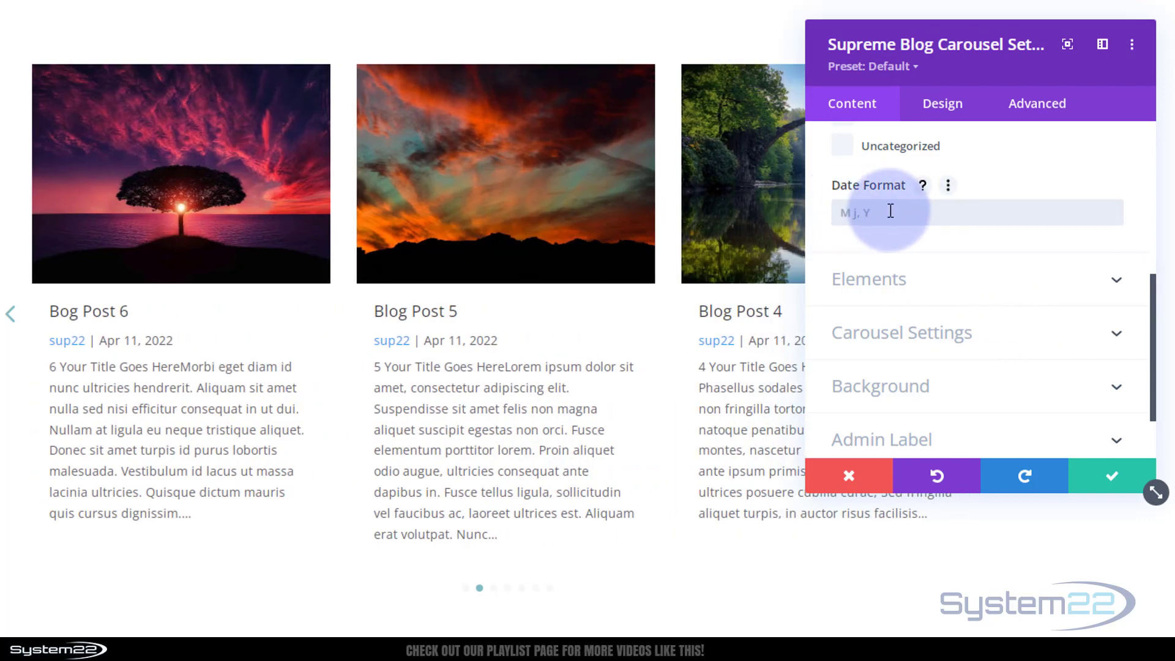
{"action": "left_click", "coordinate": [892, 210]}
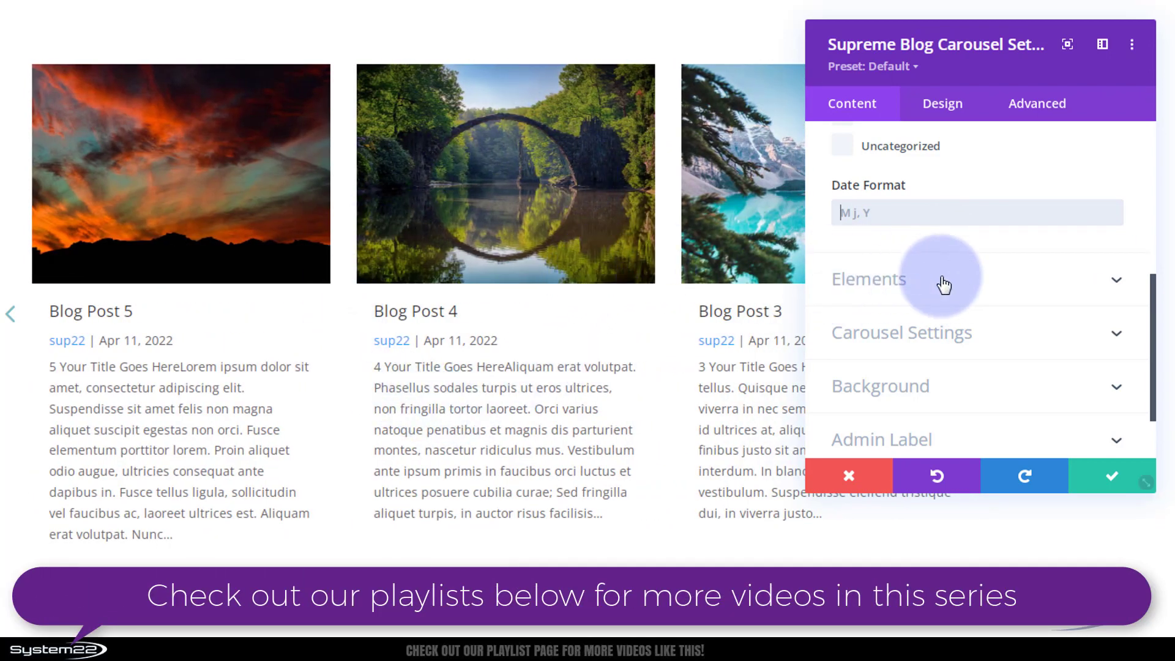
Set the card excerpt length to 10 words in Elements, leaving Show Category at NO.
{"action": "left_click", "coordinate": [963, 280]}
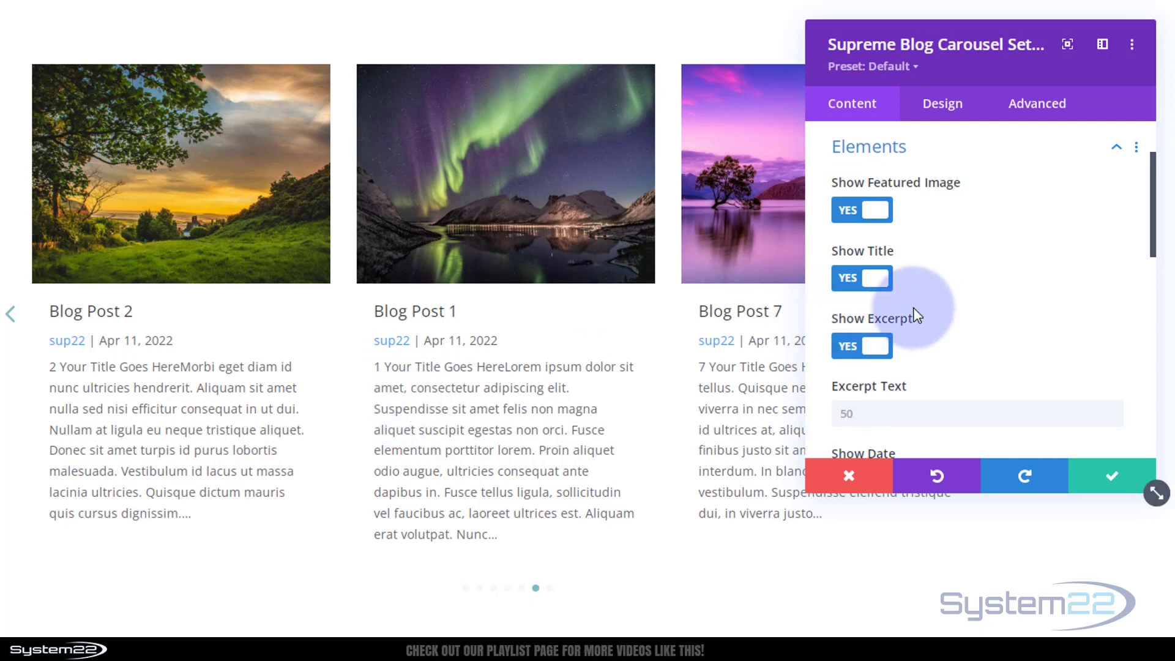
{"action": "scroll", "coordinate": [923, 305], "scroll_direction": "down", "scroll_amount": 1}
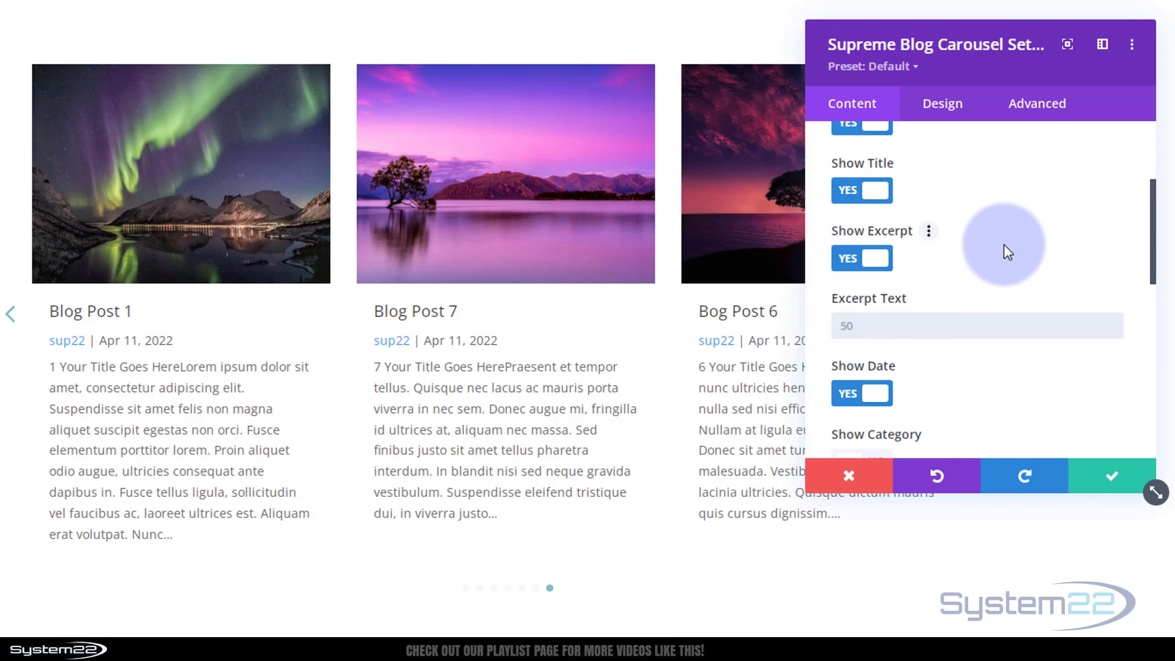
{"action": "type", "text": "10"}
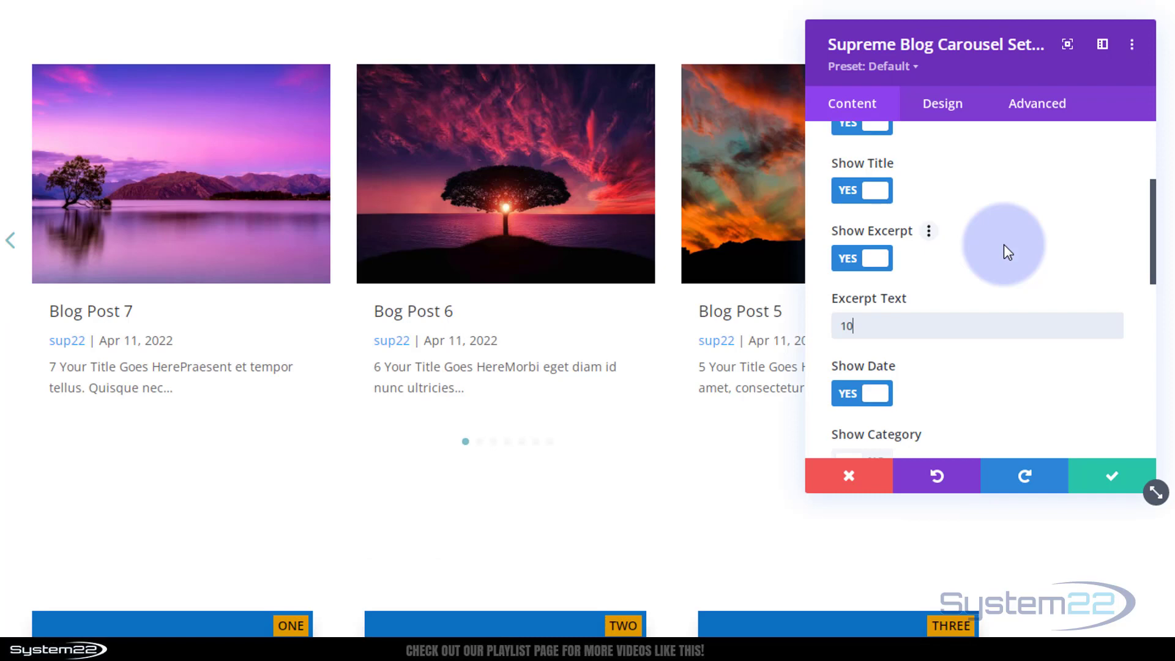
{"action": "scroll", "coordinate": [960, 263], "scroll_direction": "down", "scroll_amount": 3}
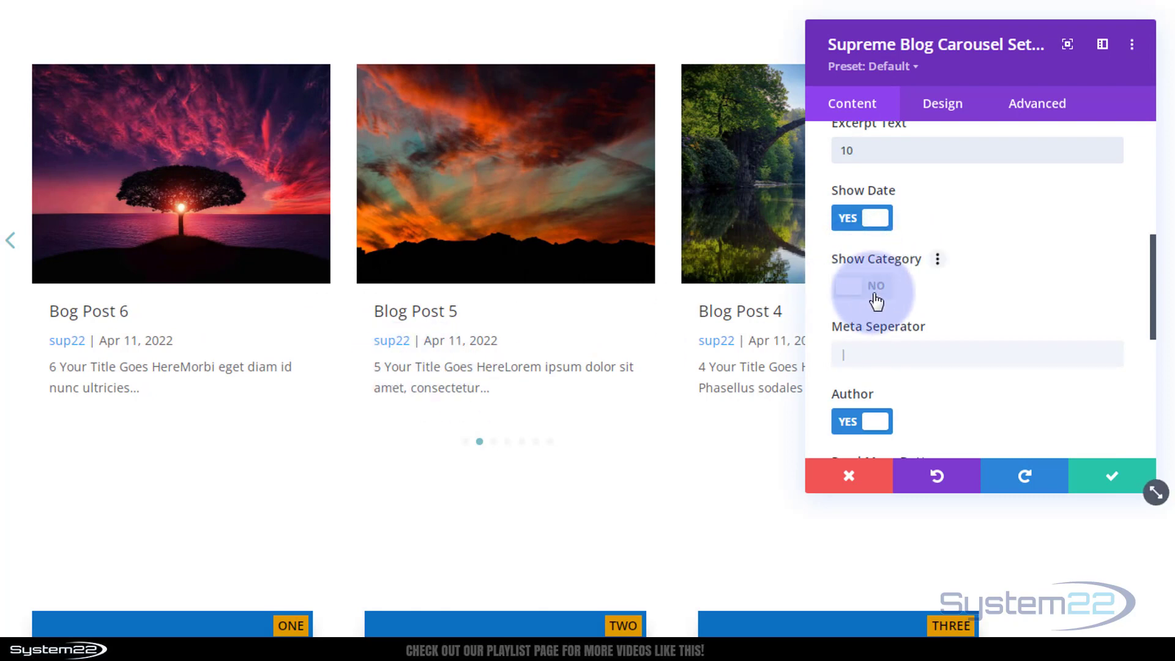
{"action": "scroll", "coordinate": [987, 299], "scroll_direction": "down", "scroll_amount": 2}
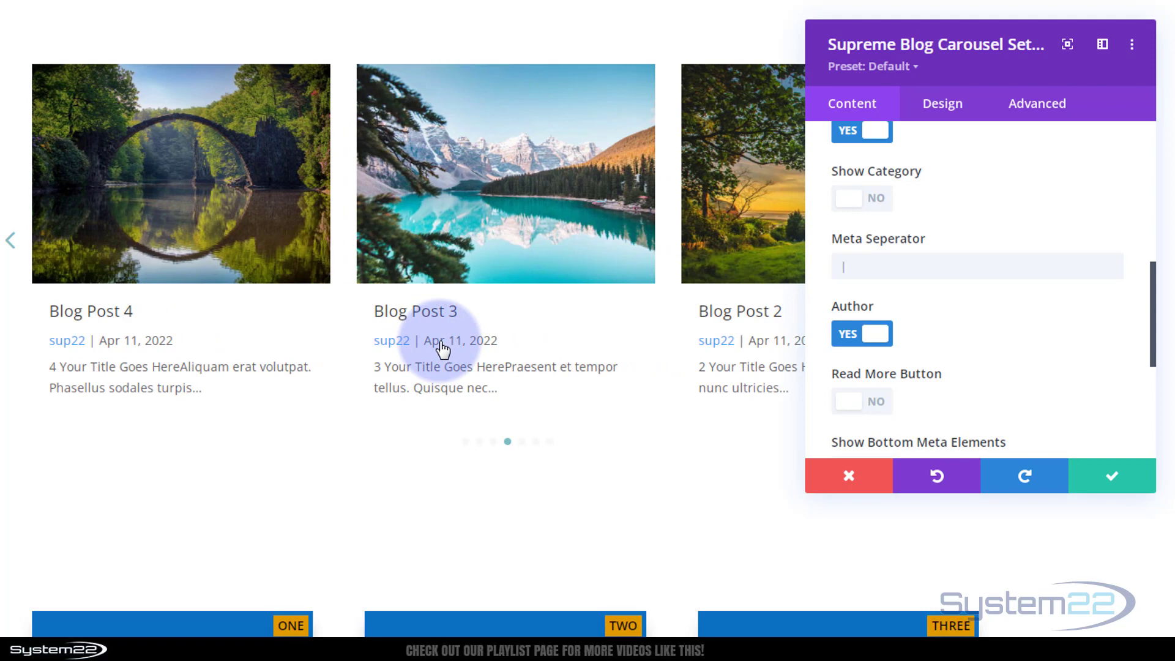
Set Read More Button to YES for every card, leaving bottom meta elements off.
{"action": "left_click", "coordinate": [854, 270]}
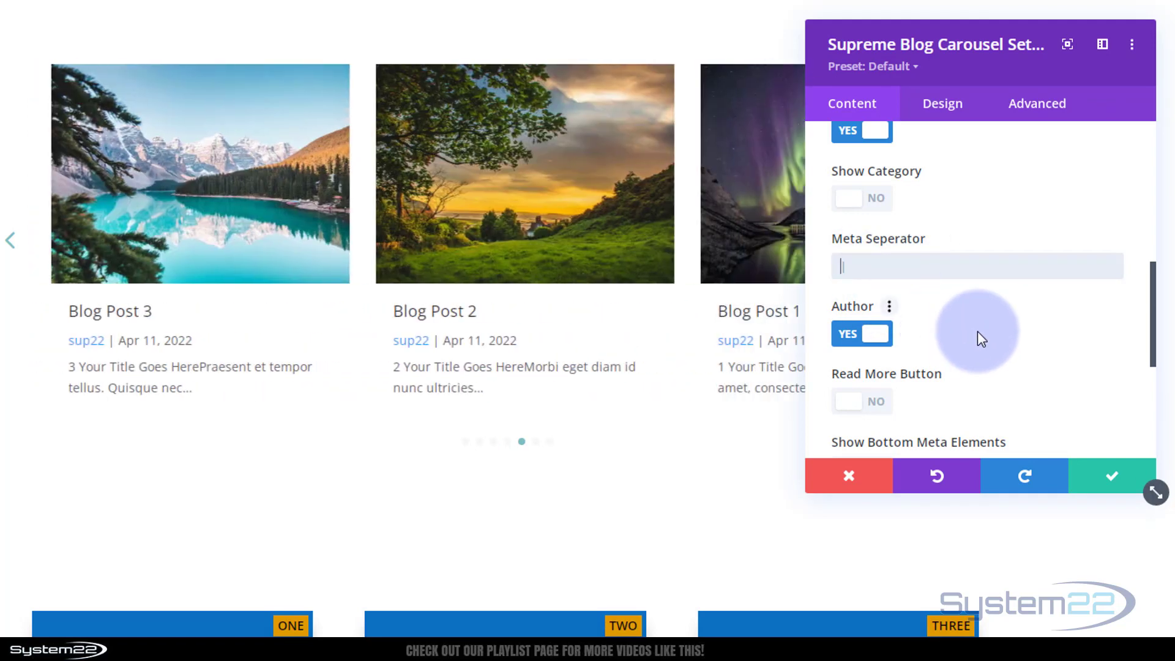
{"action": "scroll", "coordinate": [980, 333], "scroll_direction": "down", "scroll_amount": 2}
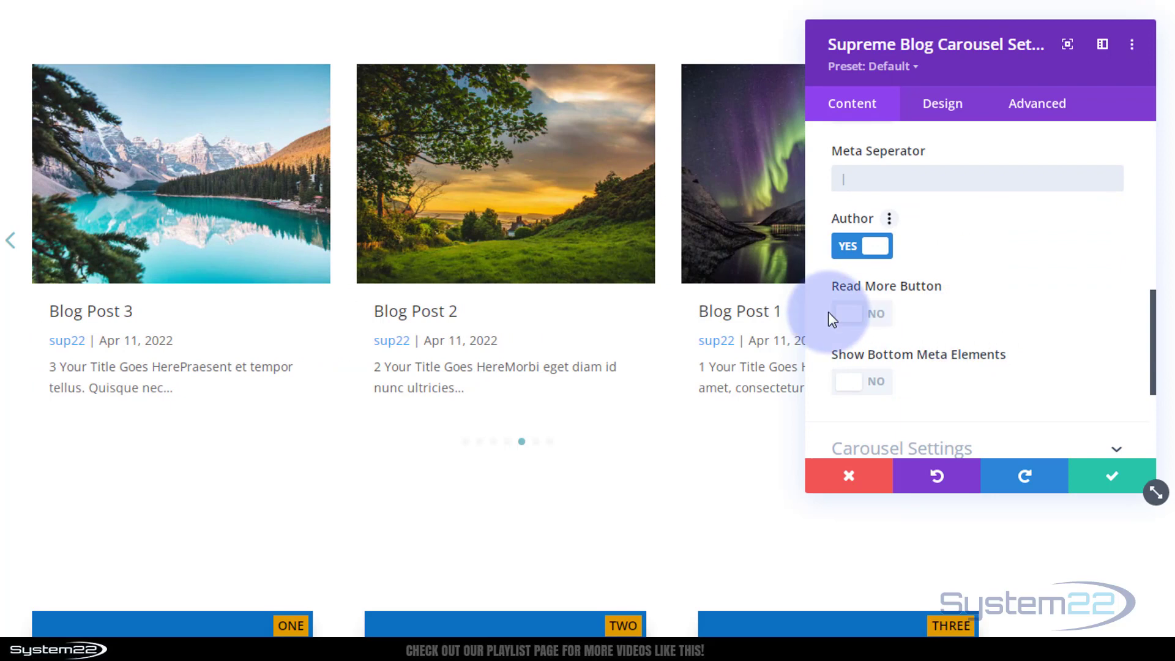
{"action": "left_click", "coordinate": [879, 322]}
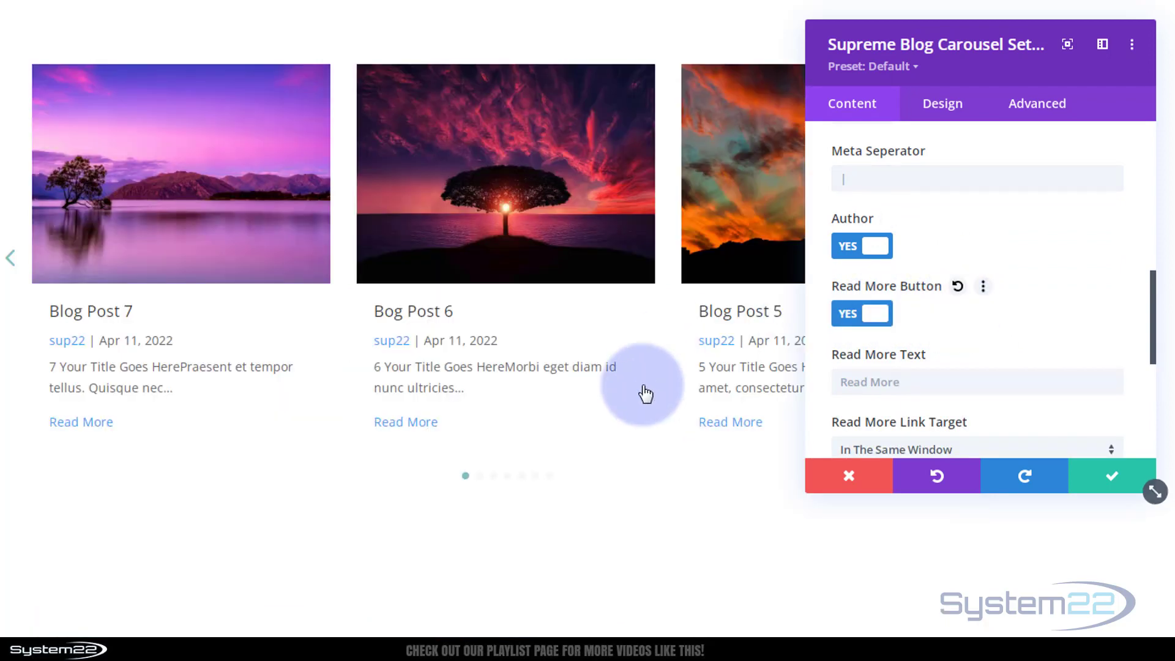
{"action": "scroll", "coordinate": [937, 343], "scroll_direction": "down", "scroll_amount": 2}
{"action": "left_click", "coordinate": [866, 294]}
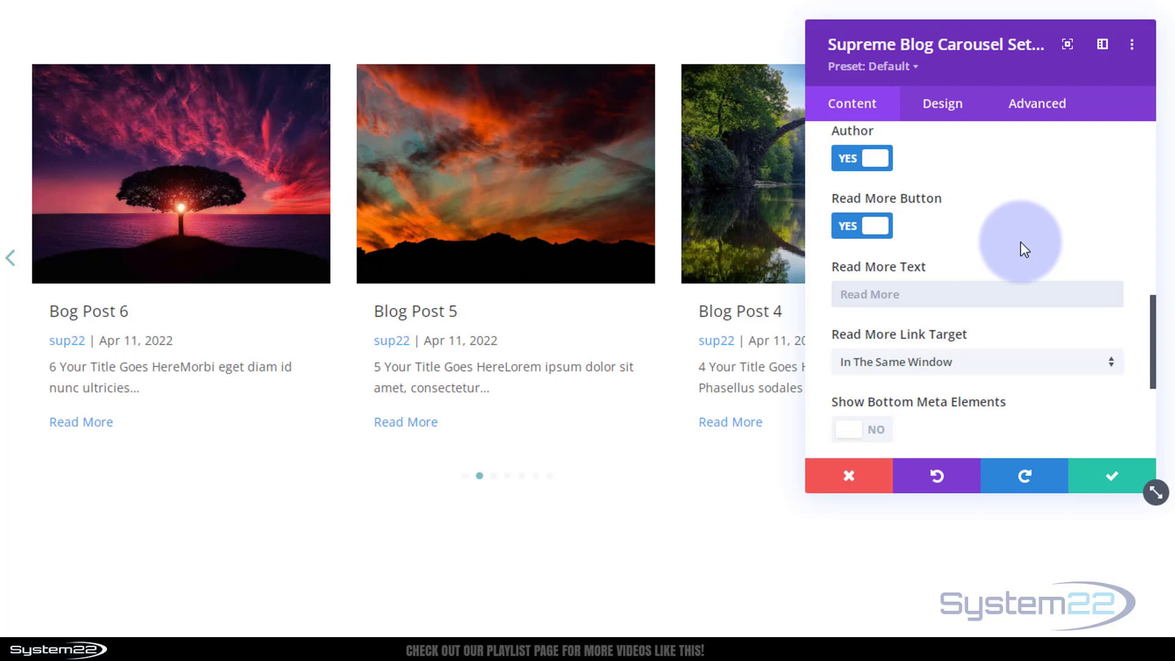
{"action": "scroll", "coordinate": [1020, 241], "scroll_direction": "down", "scroll_amount": 2}
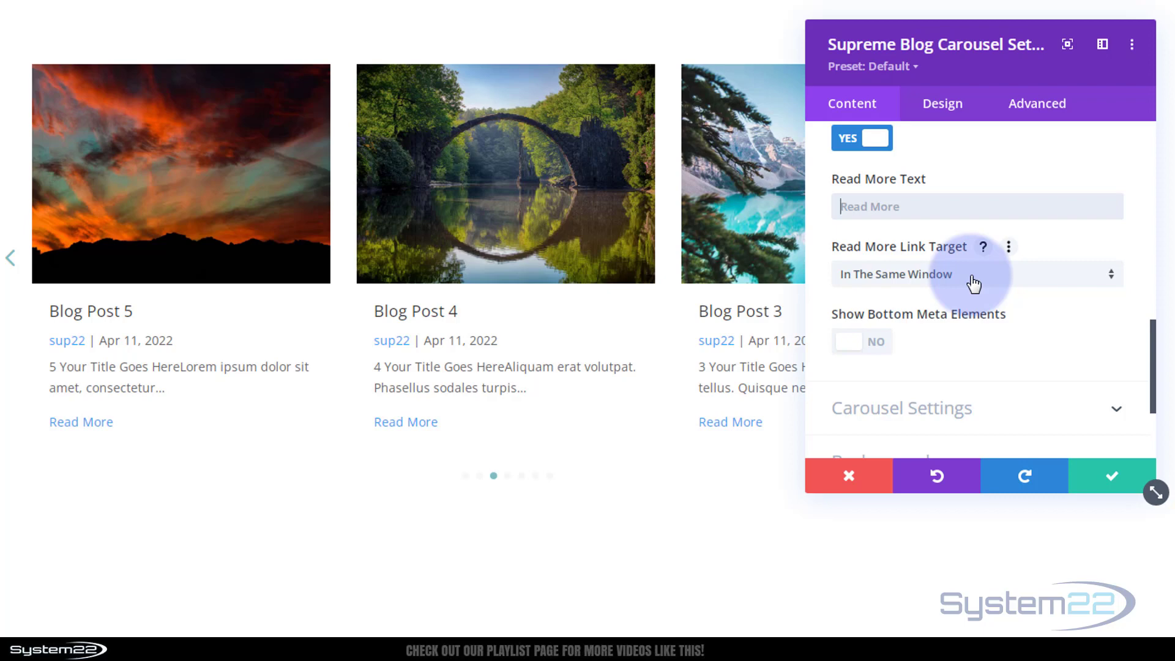
{"action": "scroll", "coordinate": [970, 344], "scroll_direction": "down", "scroll_amount": 2}
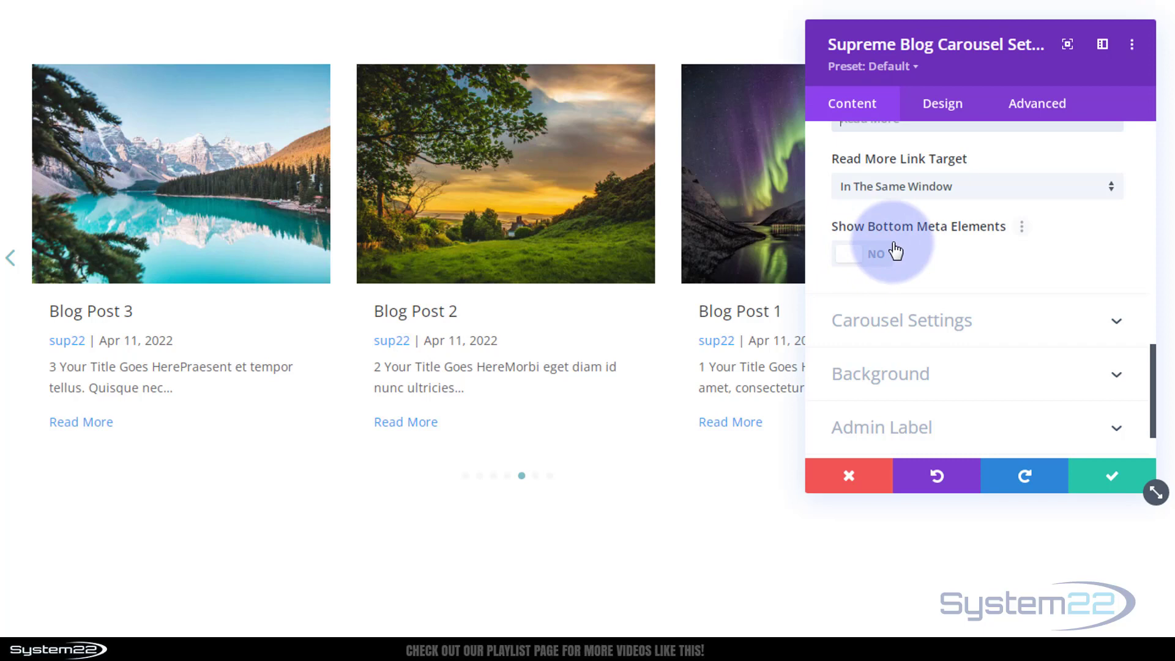
Set the Carousel Effect to Coverflow with Show Shadow turned on.
{"action": "left_click", "coordinate": [949, 331]}
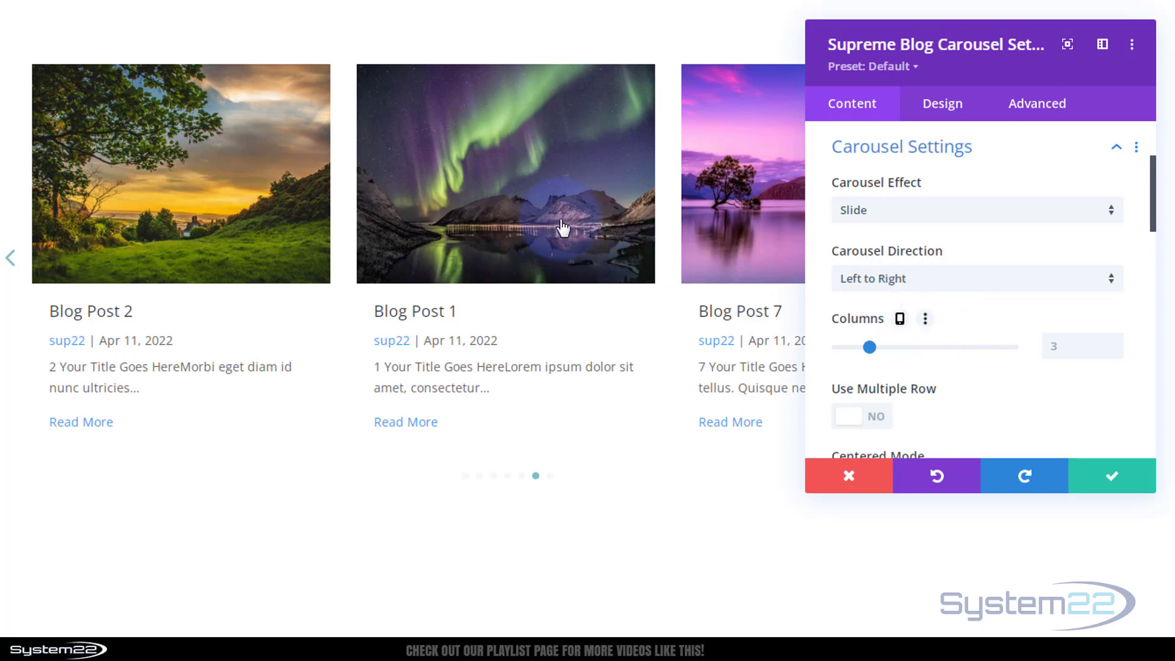
{"action": "left_click", "coordinate": [997, 215]}
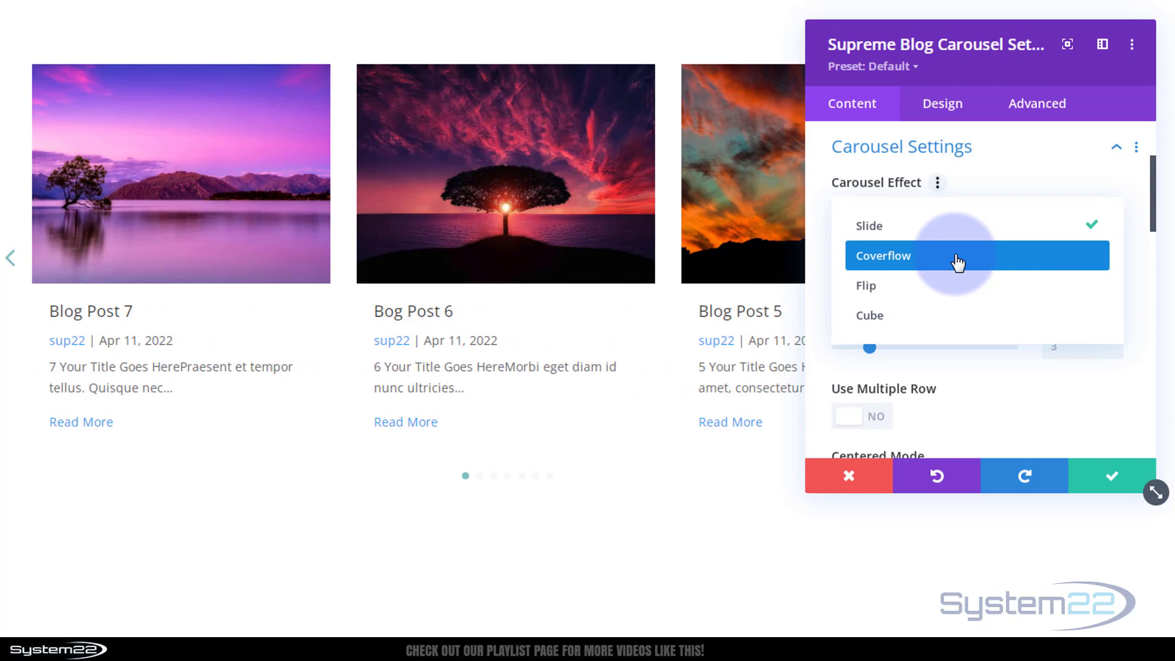
{"action": "left_click", "coordinate": [958, 262]}
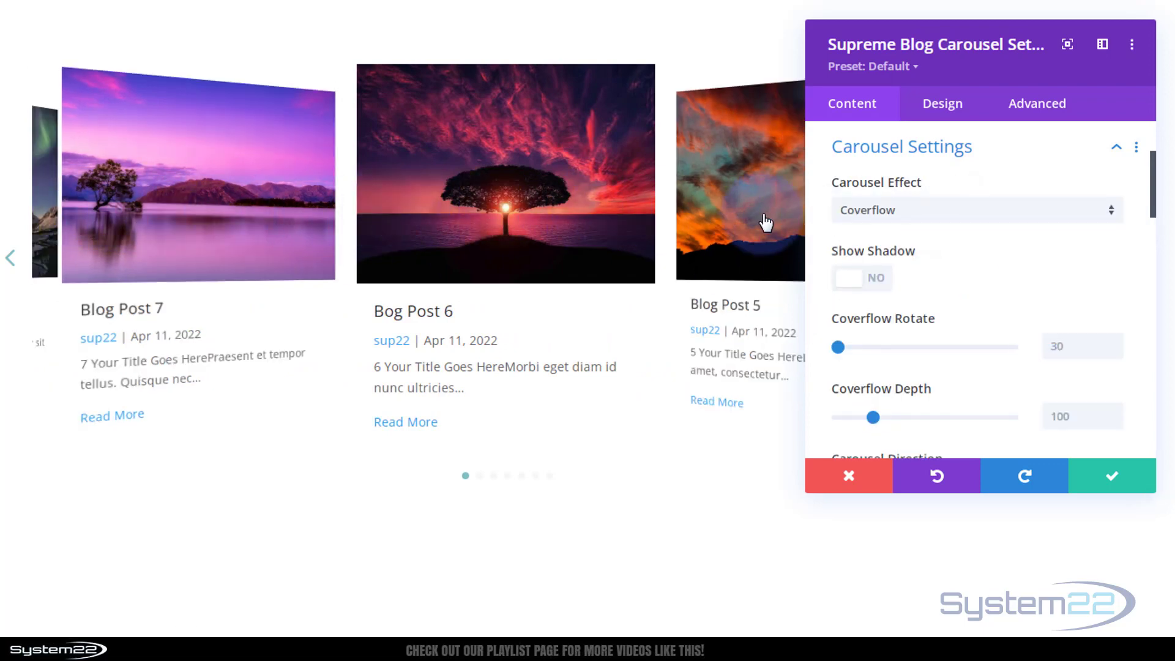
{"action": "left_click", "coordinate": [936, 267]}
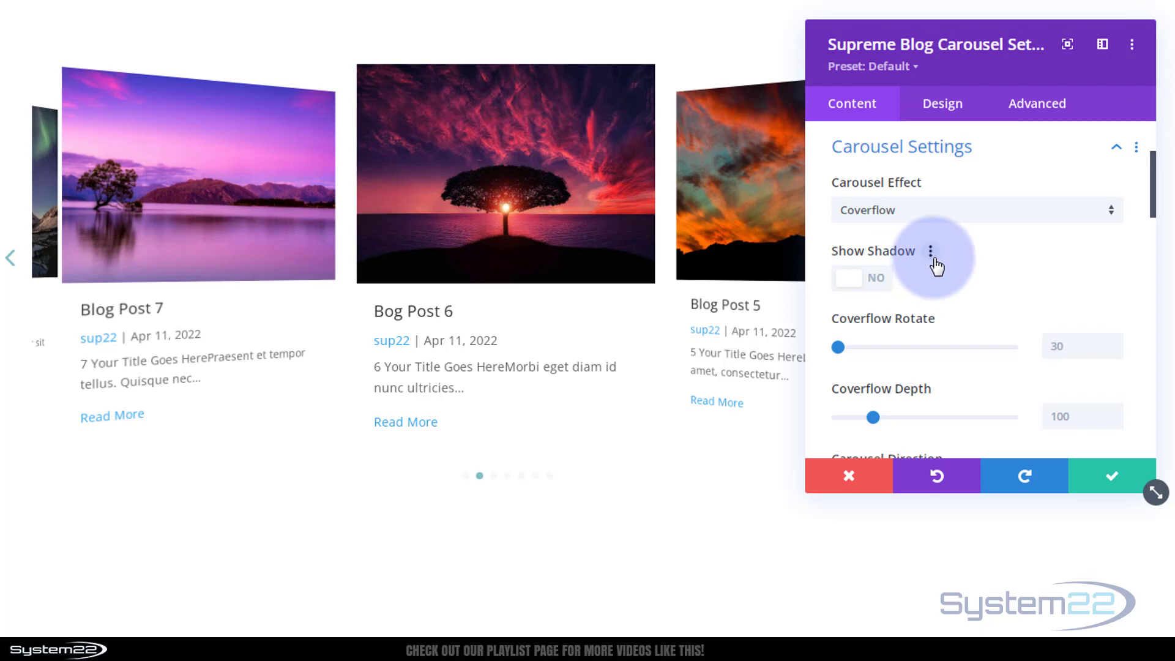
{"action": "left_click", "coordinate": [873, 281]}
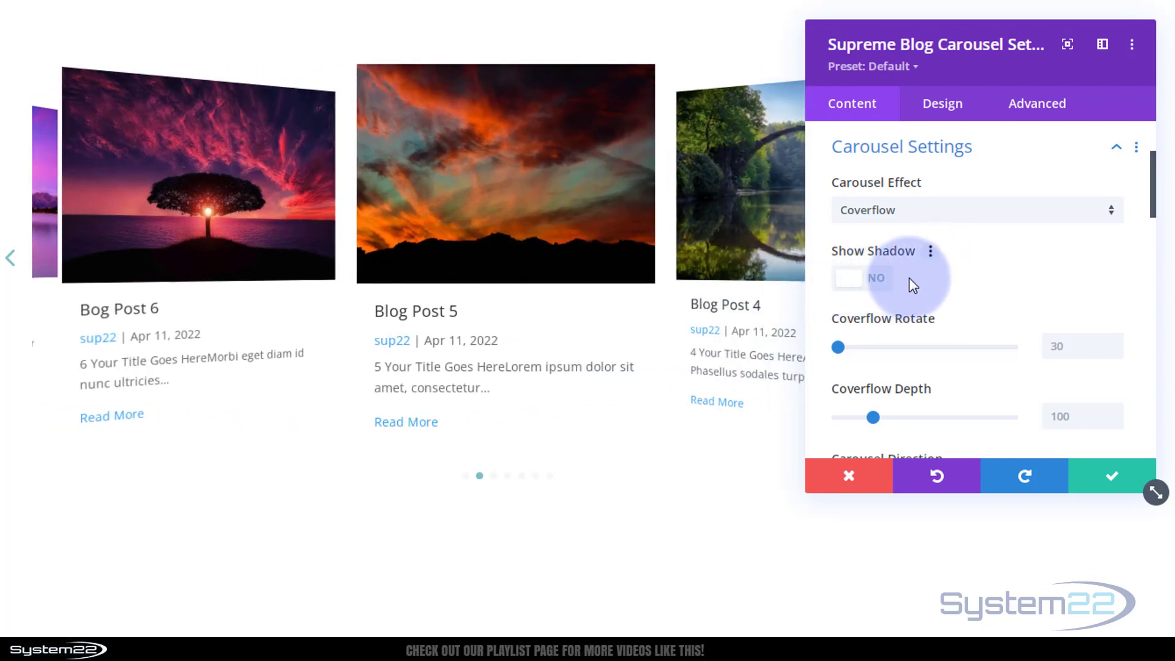
{"action": "left_click", "coordinate": [874, 283]}
{"action": "left_click", "coordinate": [874, 279]}
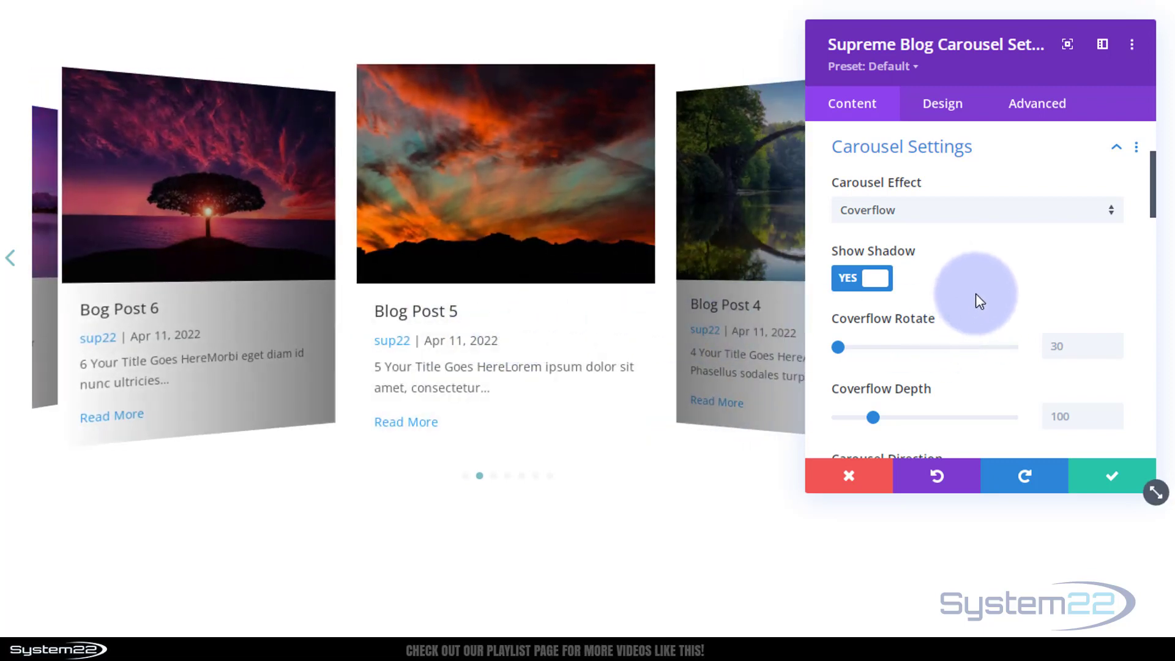
Set Coverflow Rotate to 34 and Coverflow Depth to 208.
{"action": "scroll", "coordinate": [976, 292], "scroll_direction": "down", "scroll_amount": 2}
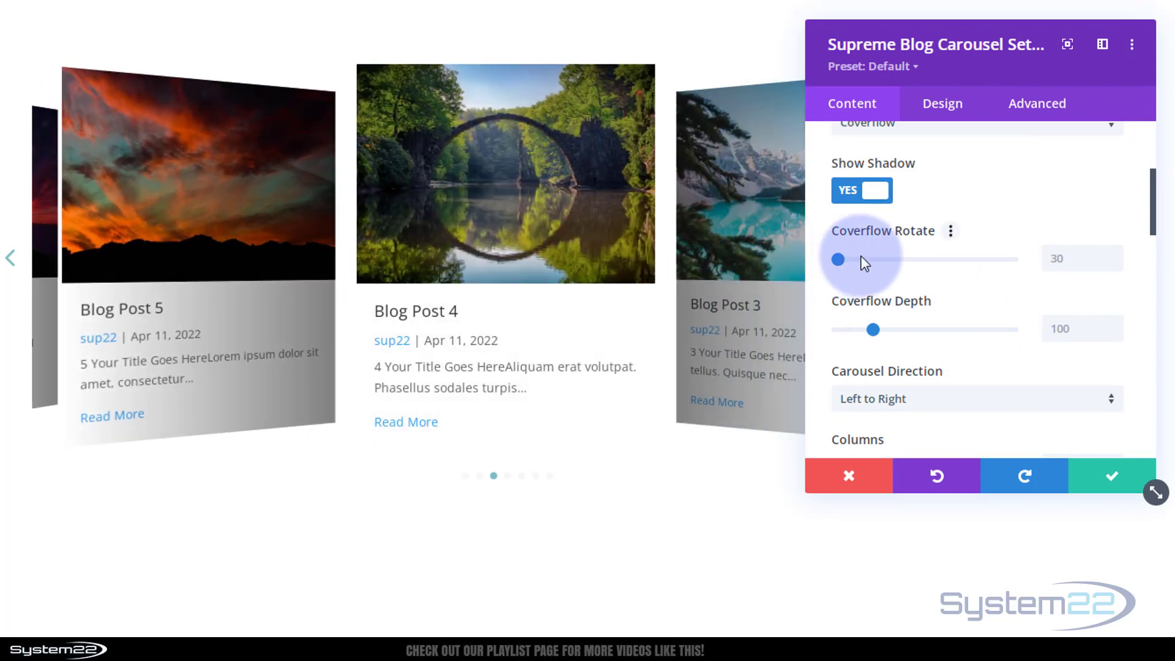
{"action": "mouse_move", "coordinate": [864, 262]}
{"action": "left_mouse_down"}
{"action": "mouse_move", "coordinate": [948, 264]}
{"action": "mouse_move", "coordinate": [847, 261]}
{"action": "left_mouse_up"}
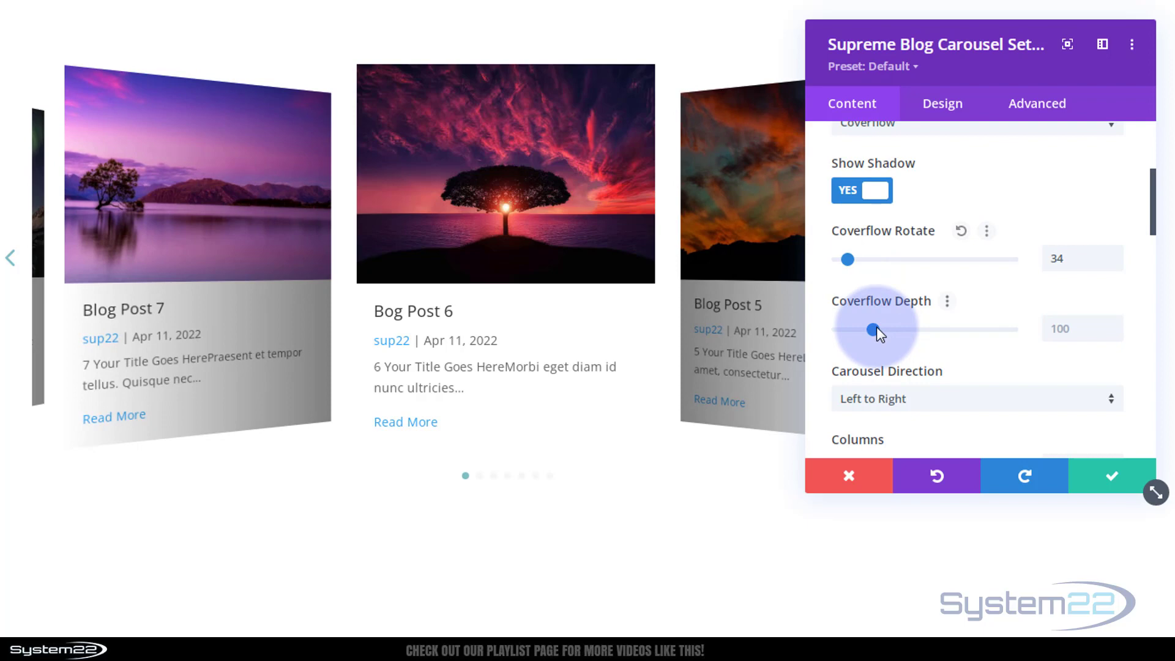
{"action": "left_click_drag", "start_coordinate": [877, 327], "coordinate": [911, 326]}
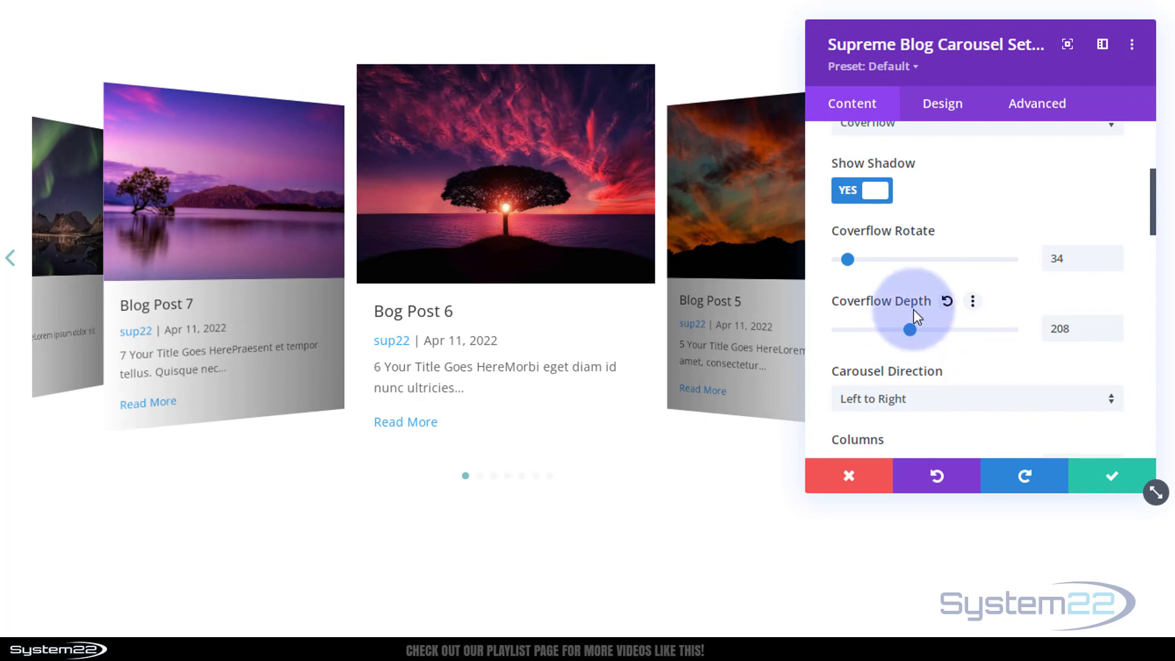
Keep Carousel Direction at Left to Right and raise Columns from 3 to 5.
{"action": "scroll", "coordinate": [928, 285], "scroll_direction": "down", "scroll_amount": 1}
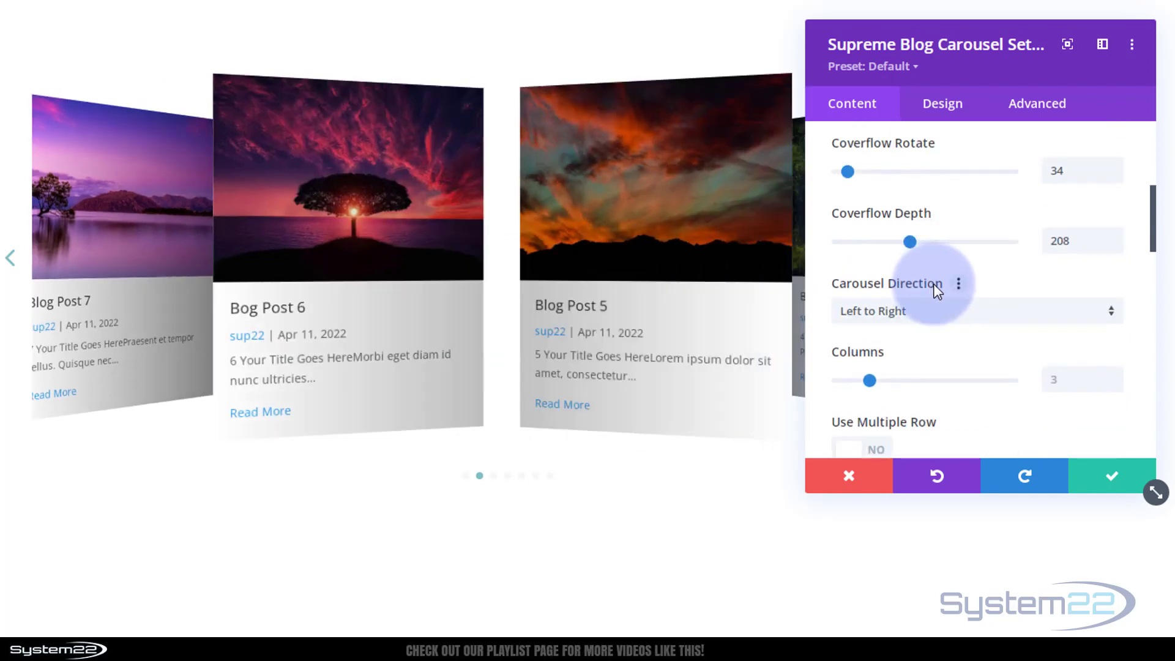
{"action": "scroll", "coordinate": [857, 240], "scroll_direction": "down", "scroll_amount": 2}
{"action": "left_click", "coordinate": [949, 234]}
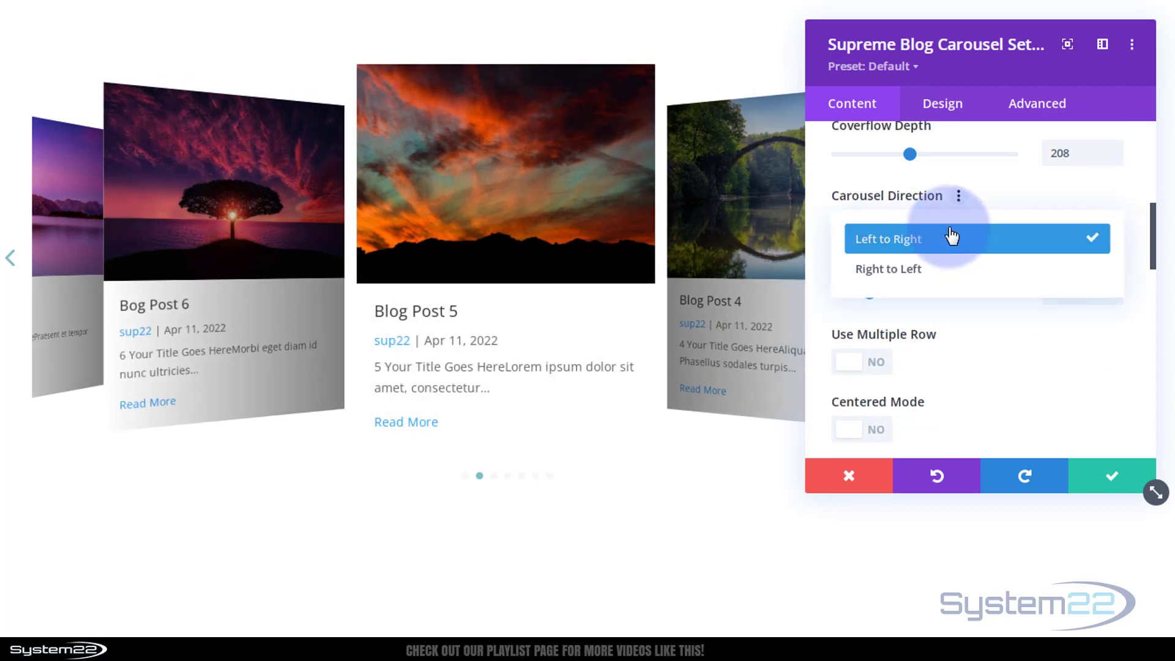
{"action": "left_click", "coordinate": [823, 237]}
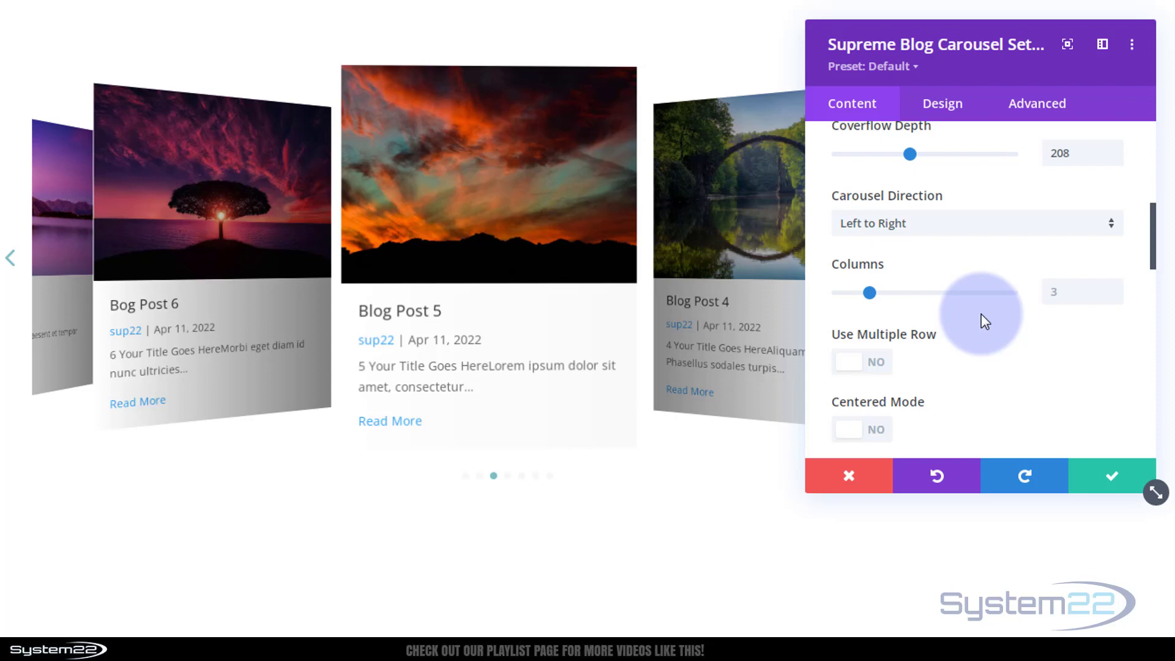
{"action": "mouse_move", "coordinate": [1118, 291]}
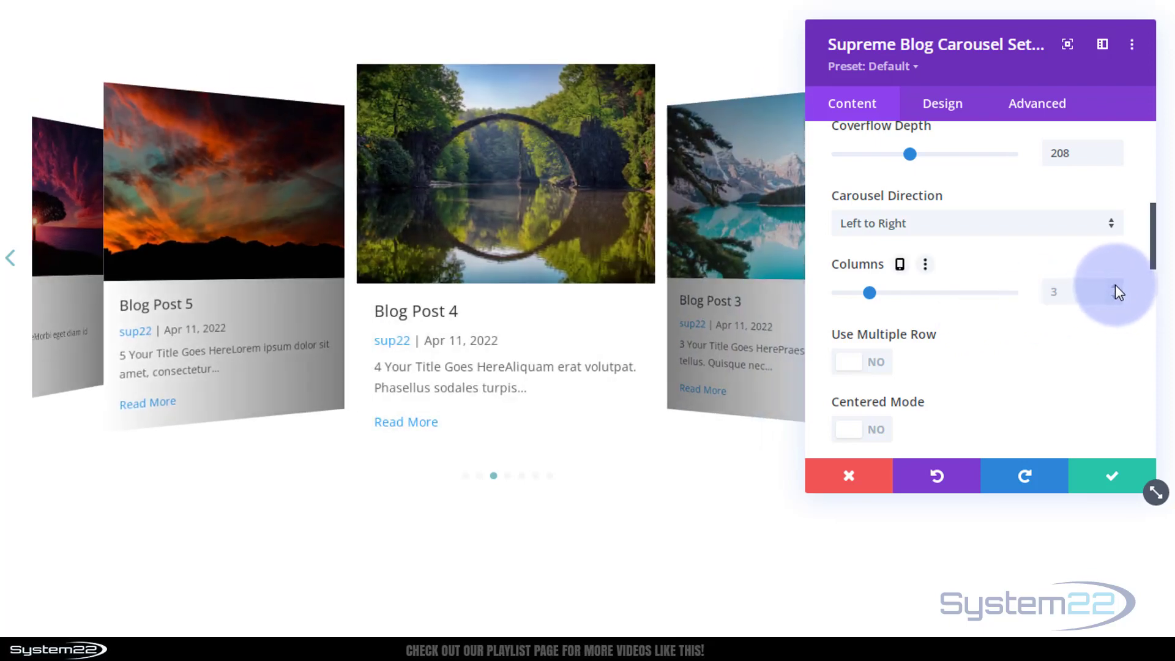
{"action": "left_click", "coordinate": [1116, 284]}
{"action": "left_click", "coordinate": [1115, 284]}
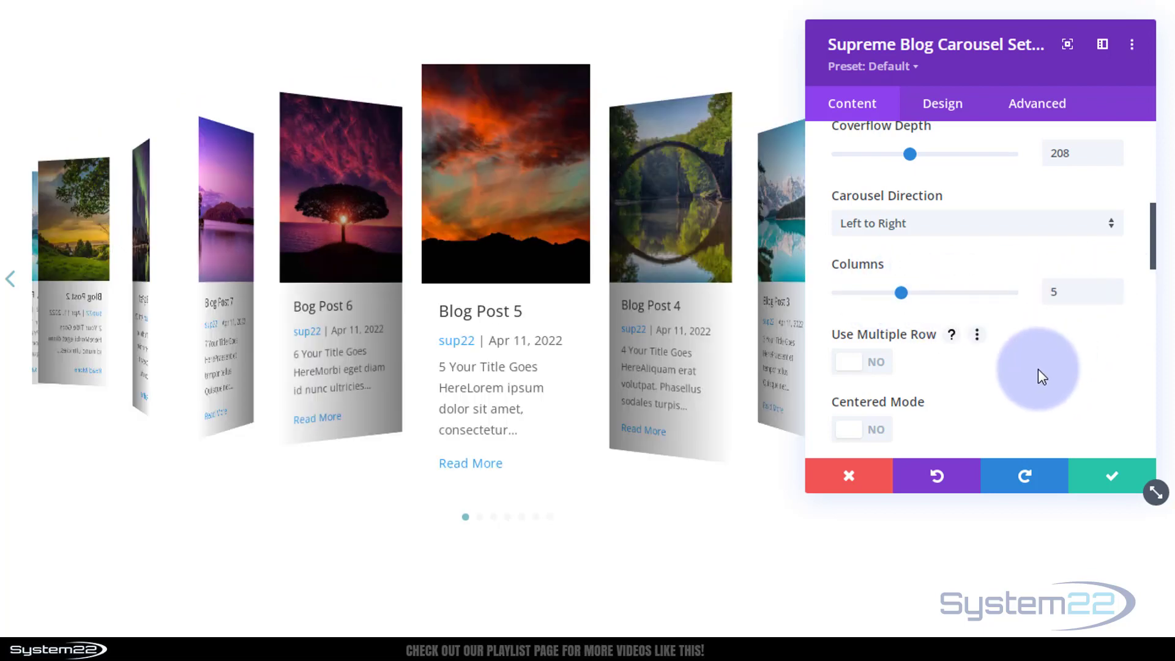
{"action": "scroll", "coordinate": [1010, 349], "scroll_direction": "down", "scroll_amount": 2}
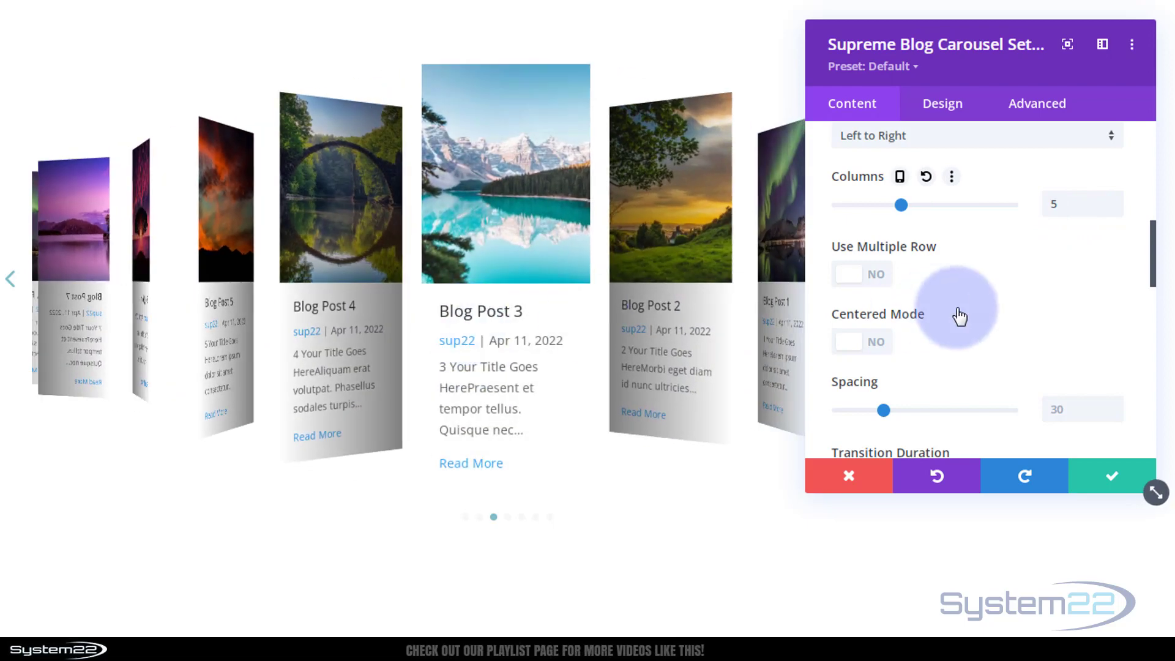
{"action": "scroll", "coordinate": [965, 309], "scroll_direction": "down", "scroll_amount": 3}
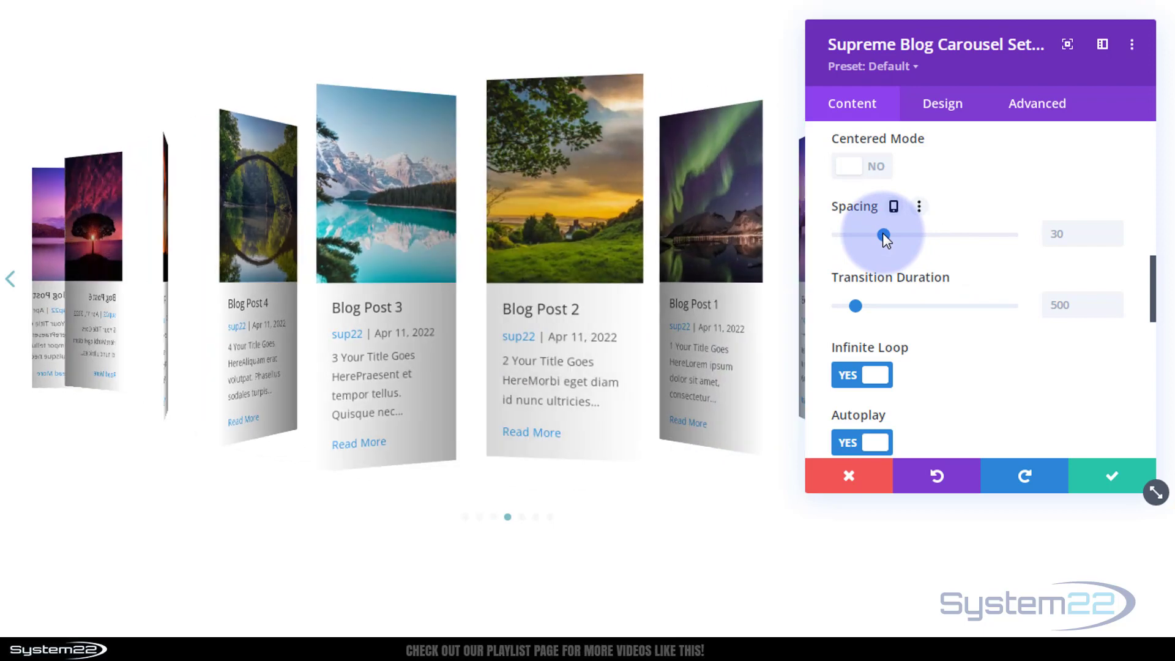
Reduce card Spacing to 5 and set Pause on Hover to YES, keeping autoplay speed 5000.
{"action": "left_click_drag", "start_coordinate": [883, 233], "coordinate": [829, 254]}
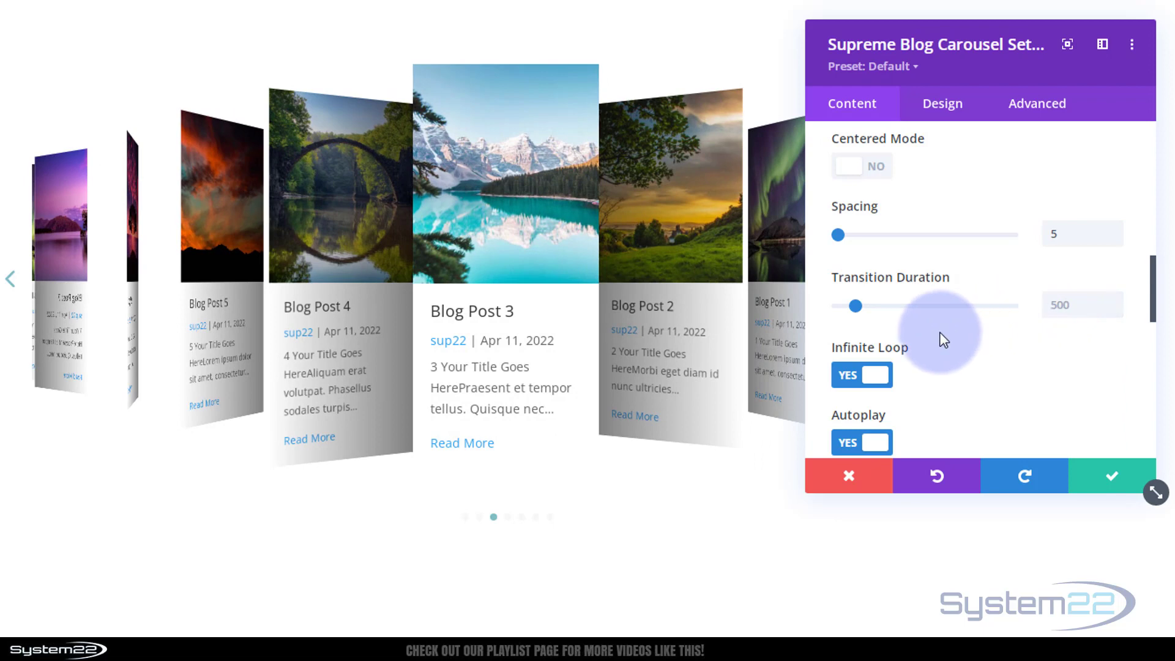
{"action": "scroll", "coordinate": [939, 332], "scroll_direction": "down", "scroll_amount": 2}
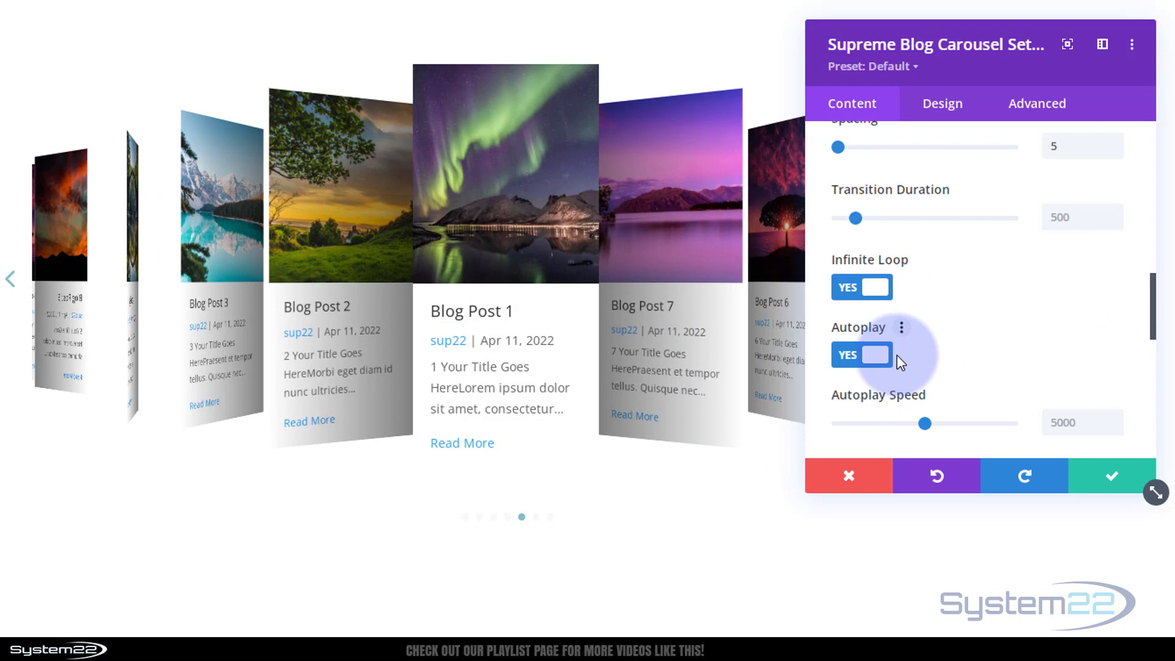
{"action": "scroll", "coordinate": [979, 329], "scroll_direction": "down", "scroll_amount": 2}
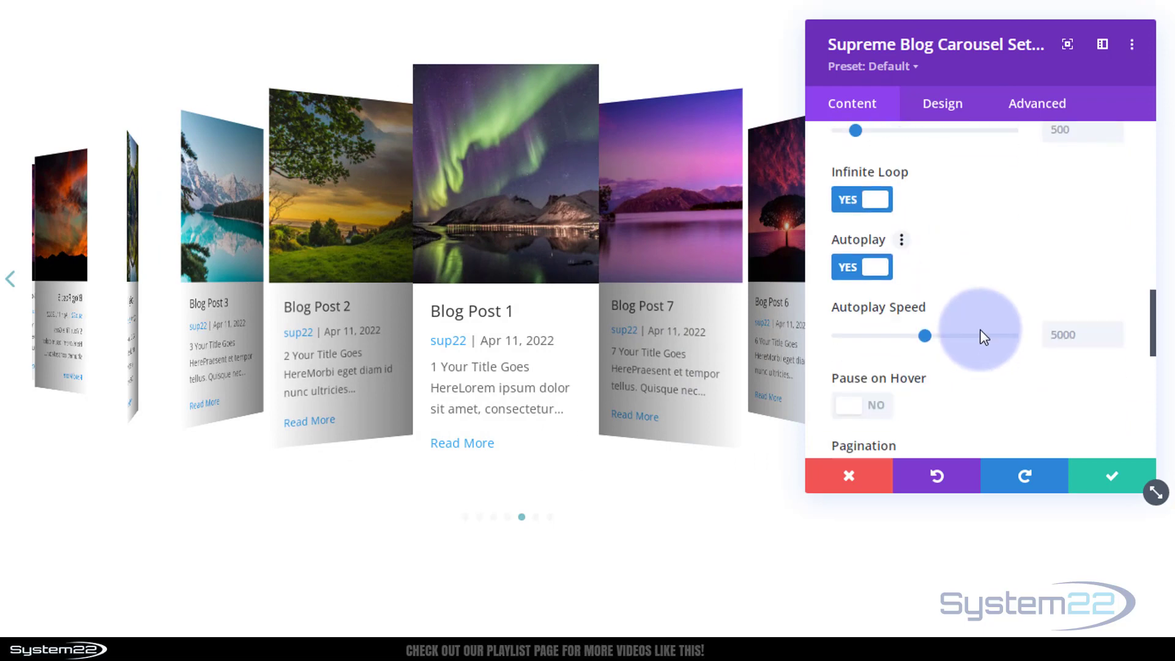
{"action": "scroll", "coordinate": [979, 329], "scroll_direction": "down", "scroll_amount": 3}
{"action": "scroll", "coordinate": [979, 329], "scroll_direction": "up", "scroll_amount": 2}
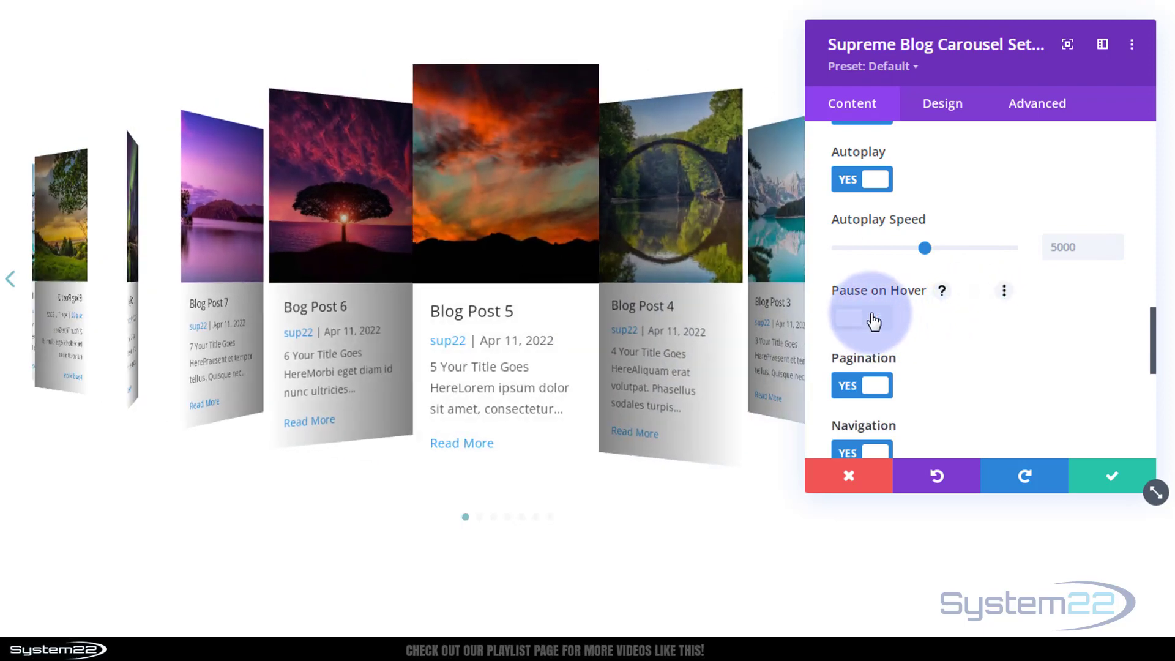
{"action": "left_click", "coordinate": [877, 320]}
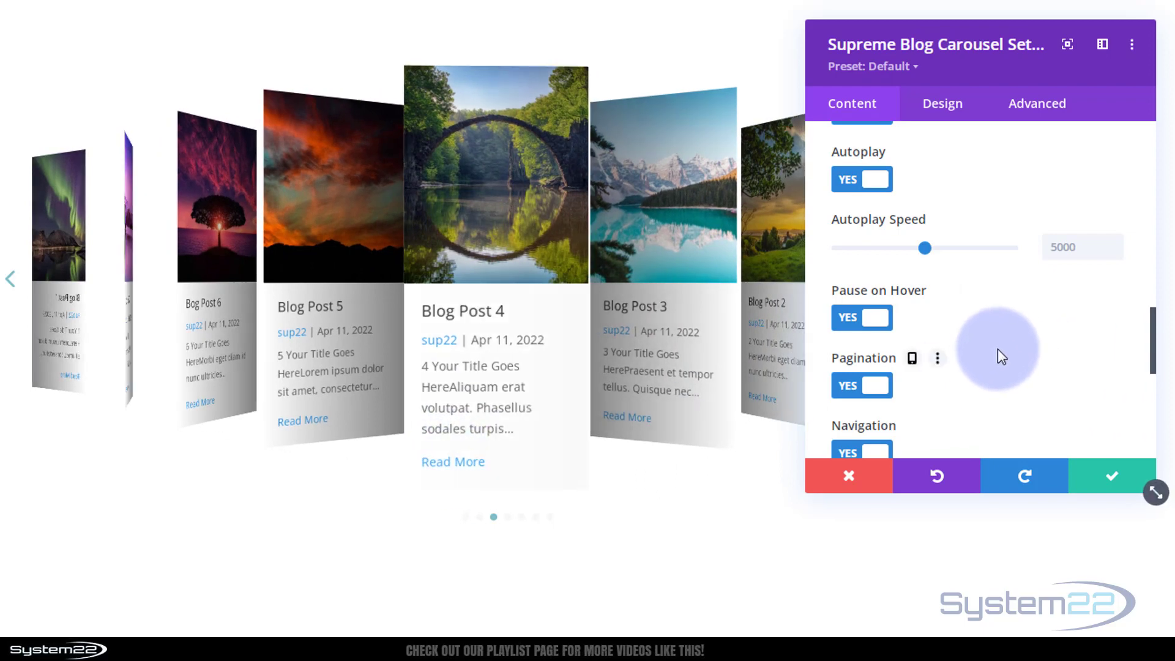
Step the carousel back one card, then set Navigation to NO to hide the arrows.
{"action": "scroll", "coordinate": [975, 337], "scroll_direction": "down", "scroll_amount": 3}
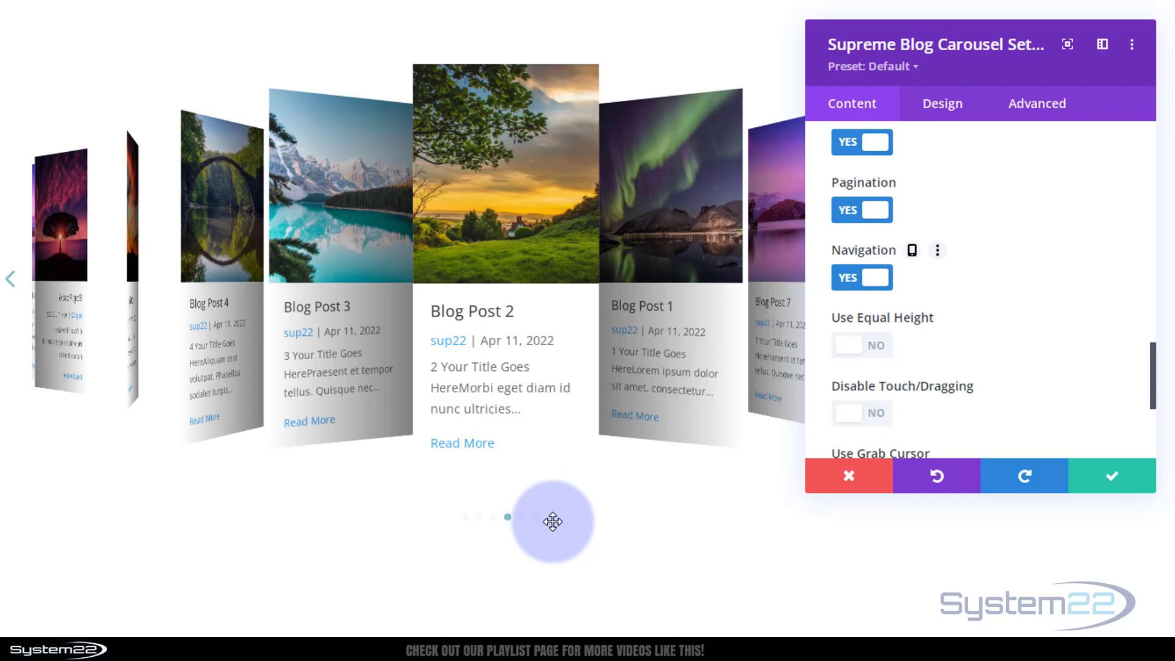
{"action": "left_click", "coordinate": [8, 287]}
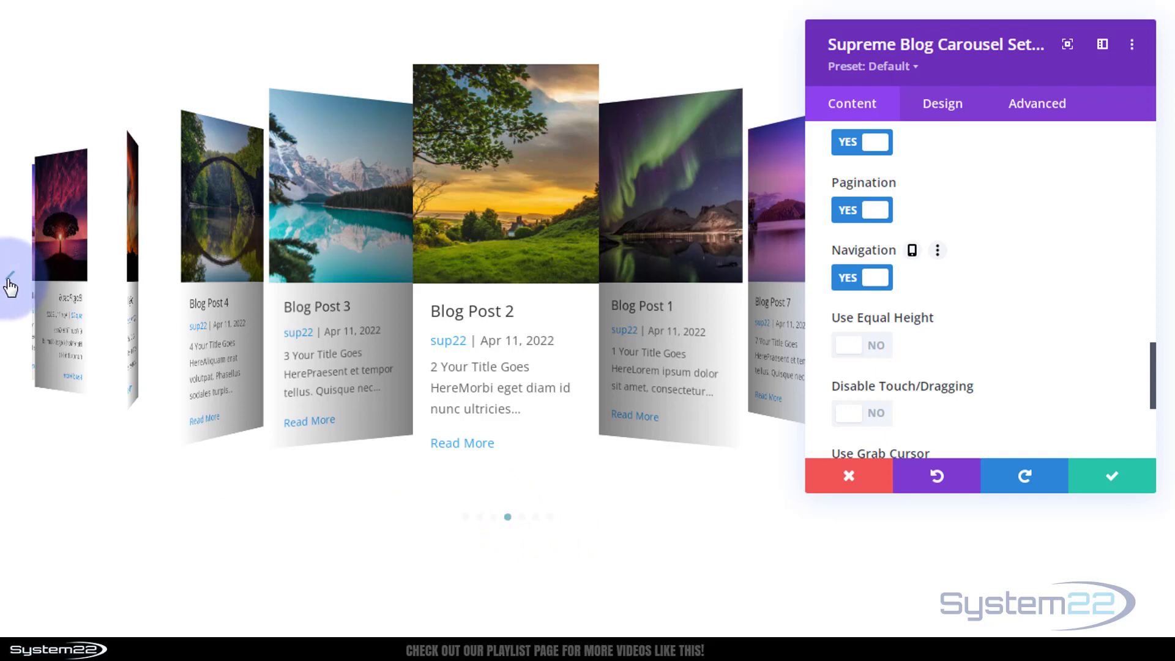
{"action": "left_click", "coordinate": [855, 279]}
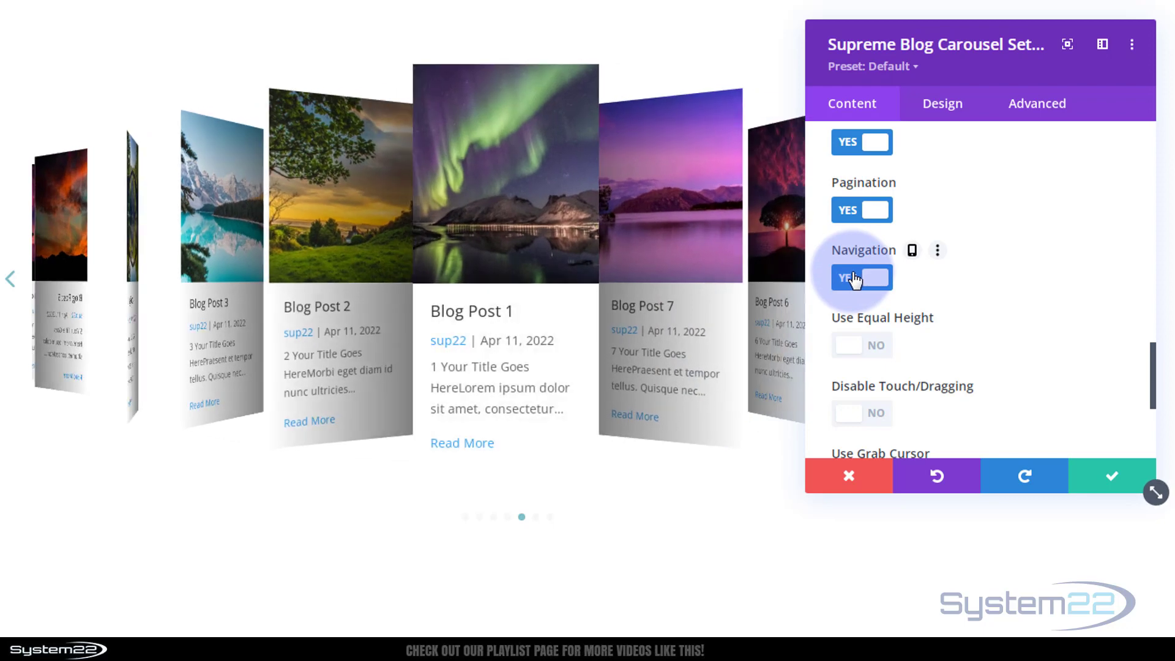
{"action": "left_click", "coordinate": [855, 279]}
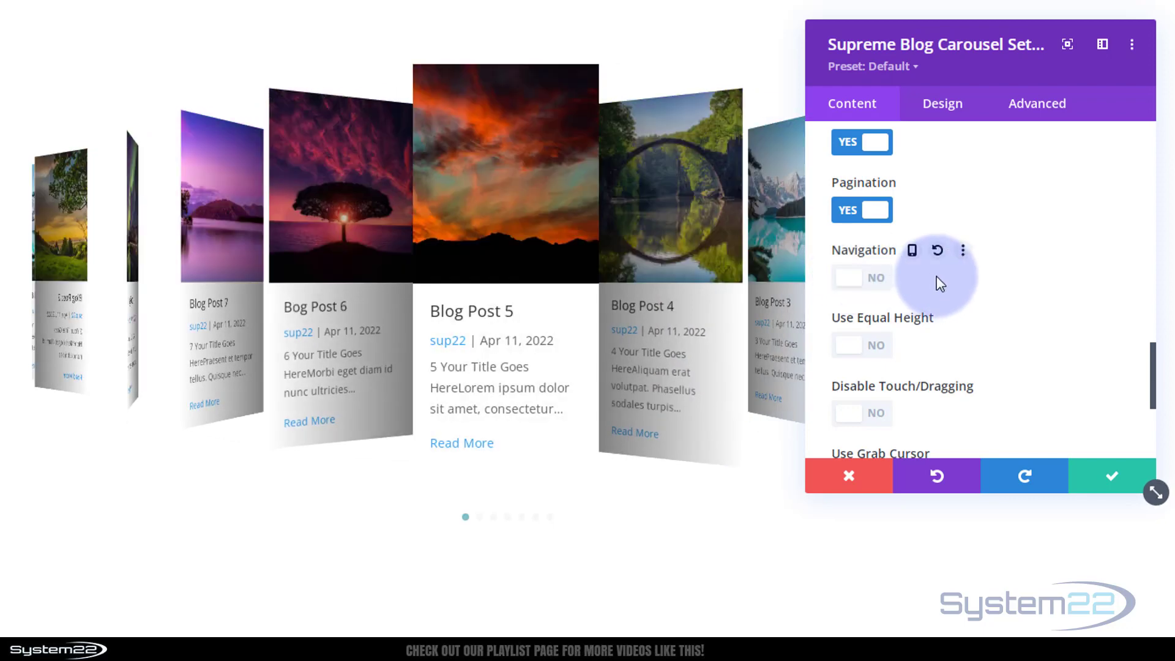
Turn on Use Grab Cursor and drag the carousel to another card.
{"action": "scroll", "coordinate": [968, 282], "scroll_direction": "down", "scroll_amount": 3}
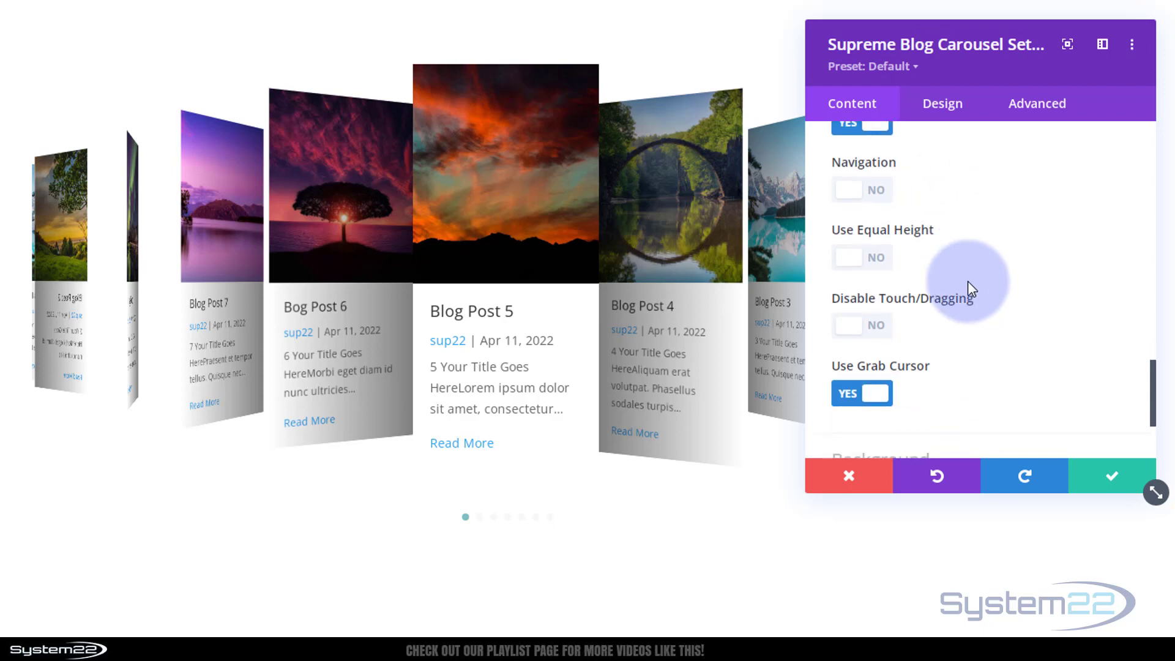
{"action": "left_click", "coordinate": [874, 260]}
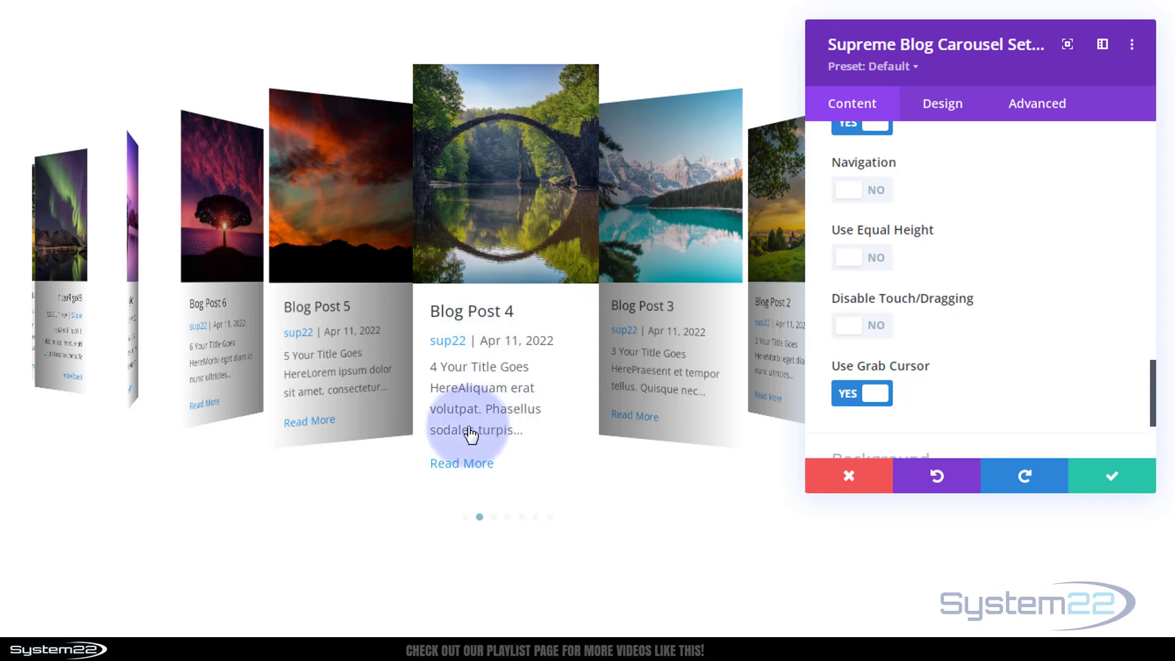
{"action": "left_click", "coordinate": [705, 385]}
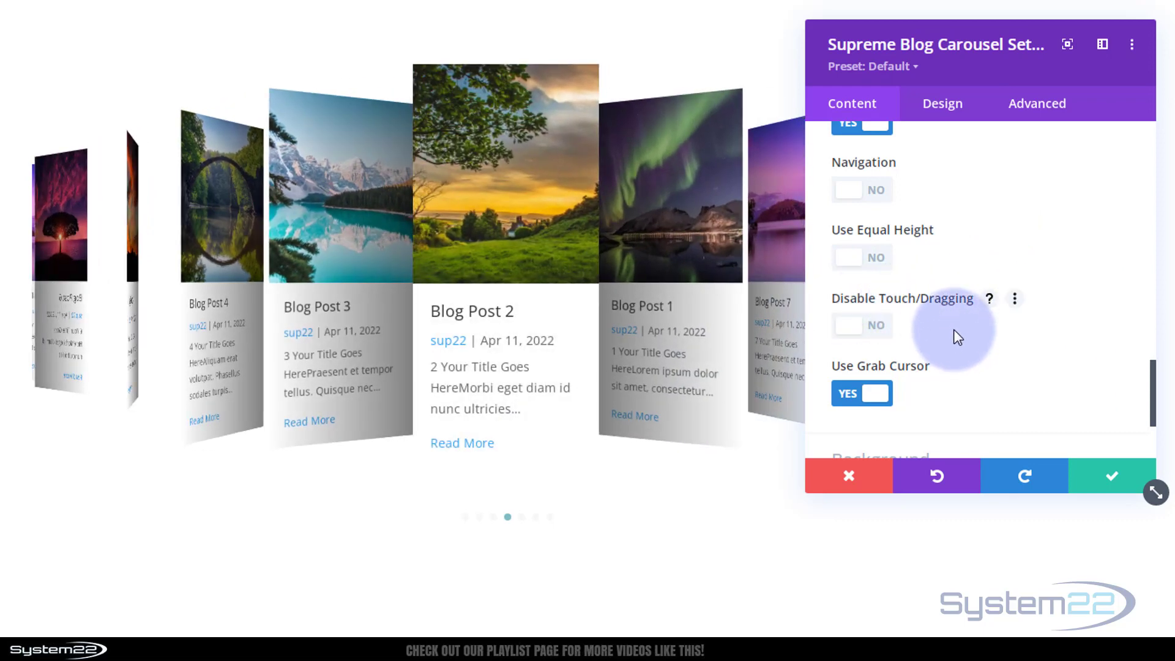
{"action": "scroll", "coordinate": [955, 331], "scroll_direction": "down", "scroll_amount": 3}
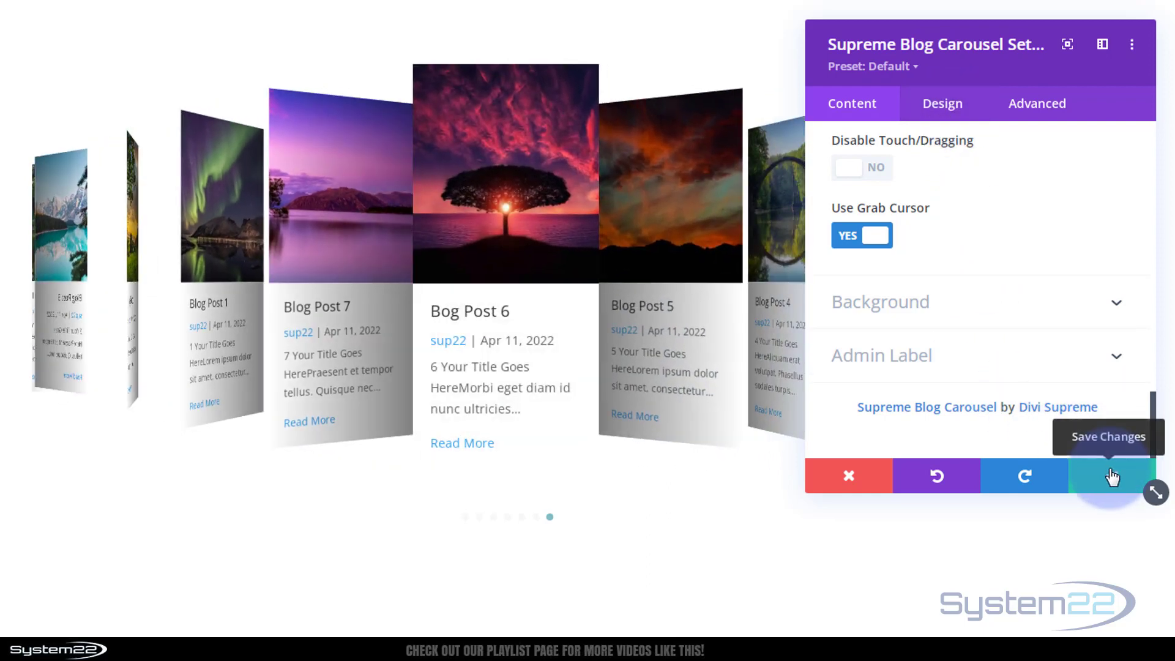
Save the carousel module and bring up its row's Design > Sizing options.
{"action": "left_click", "coordinate": [1113, 478]}
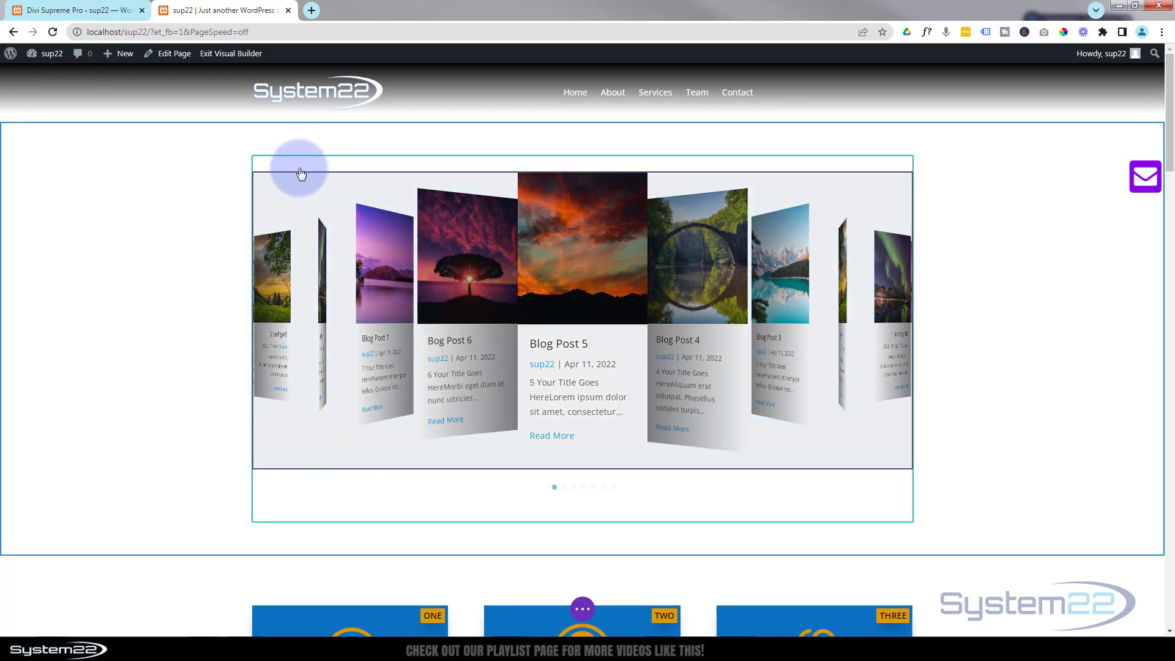
{"action": "mouse_move", "coordinate": [301, 171]}
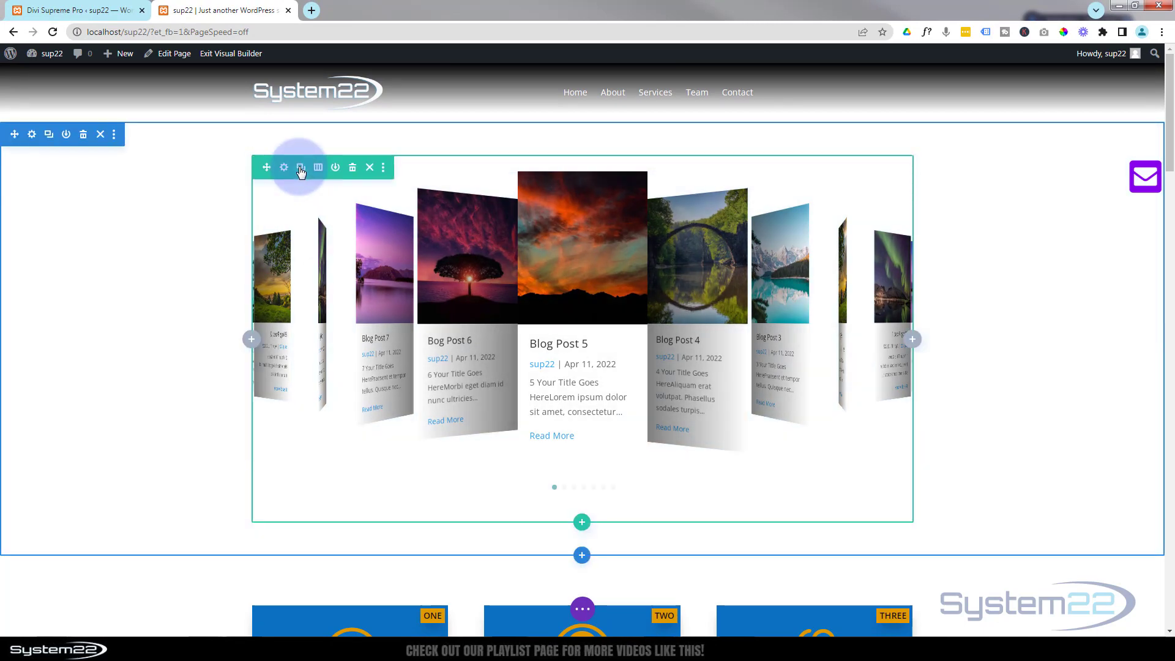
{"action": "left_click", "coordinate": [284, 169]}
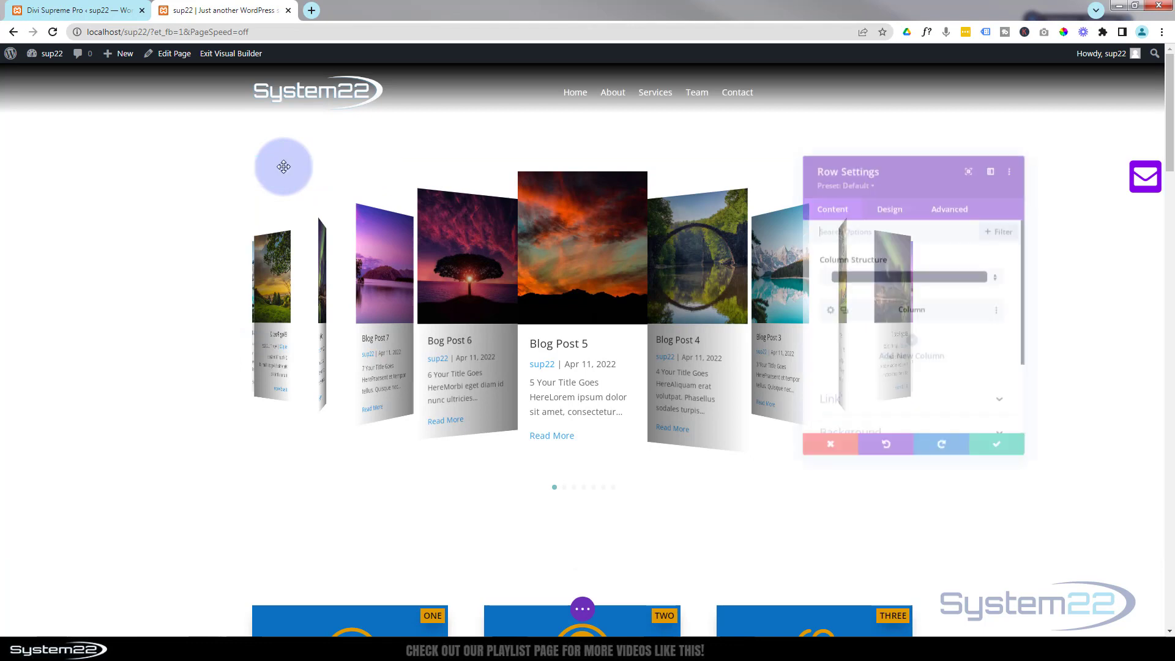
{"action": "left_click", "coordinate": [887, 200]}
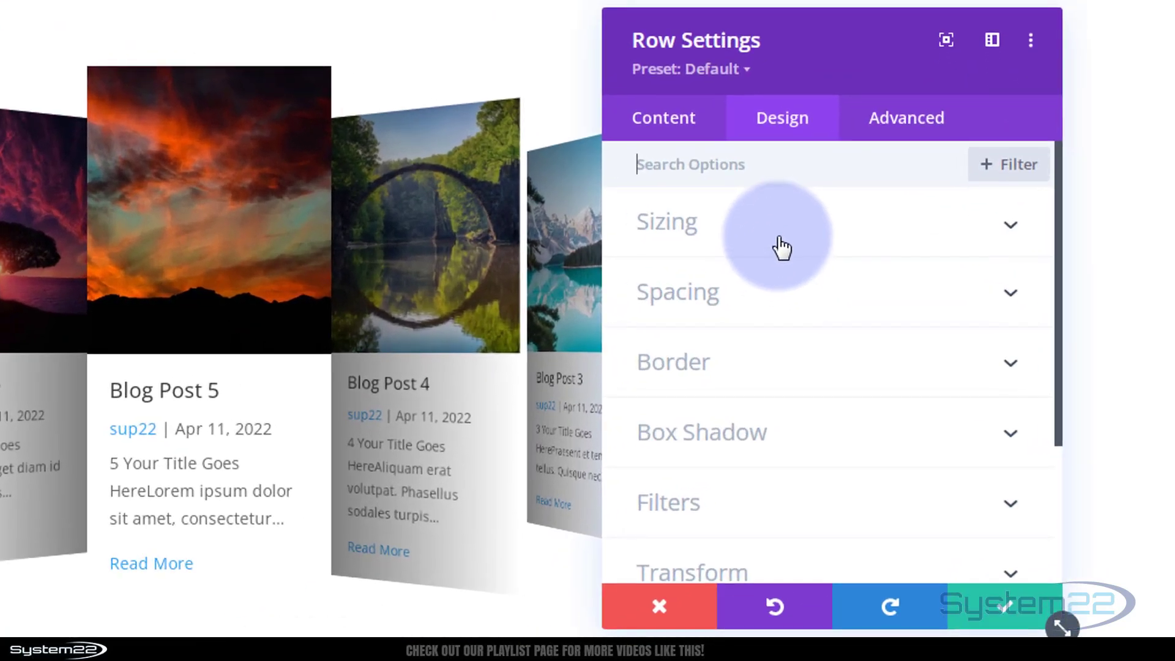
{"action": "left_click", "coordinate": [888, 264]}
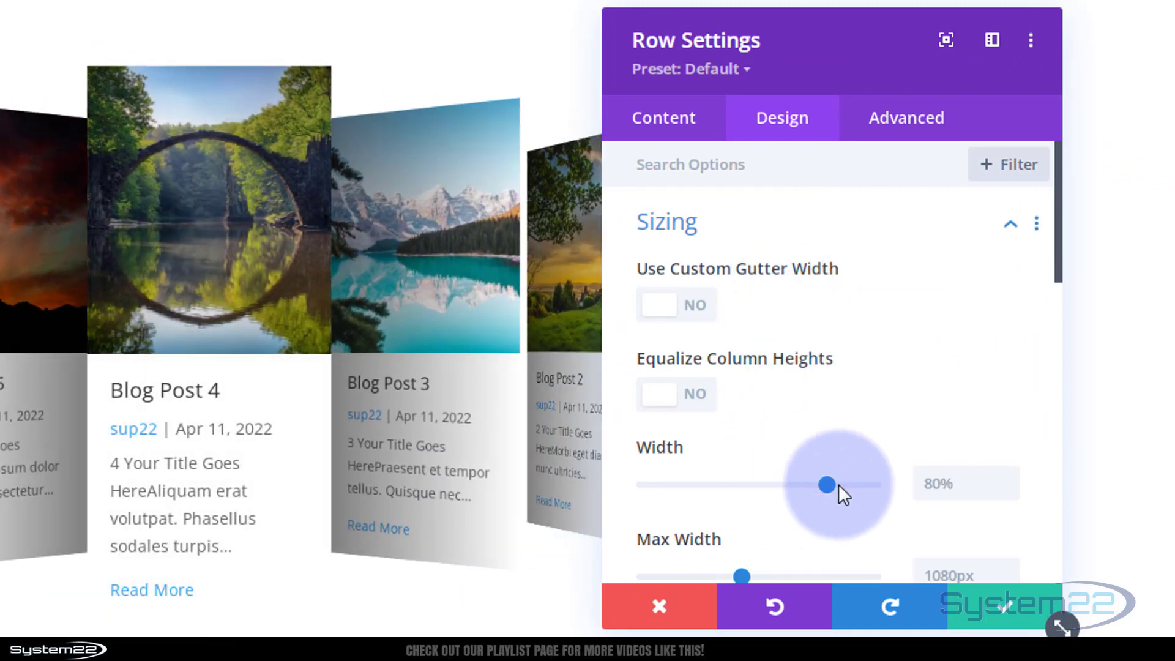
Set the row's Width and Max Width both to 100% and save the row.
{"action": "left_click_drag", "start_coordinate": [827, 485], "coordinate": [905, 490]}
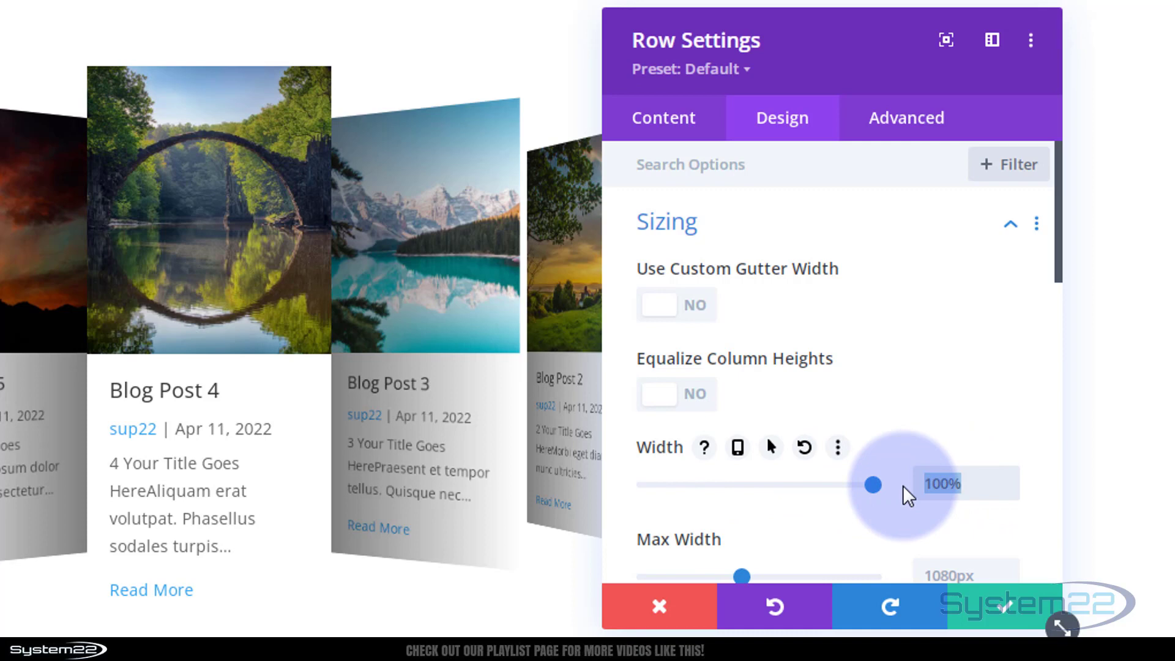
{"action": "scroll", "coordinate": [839, 462], "scroll_direction": "down", "scroll_amount": 2}
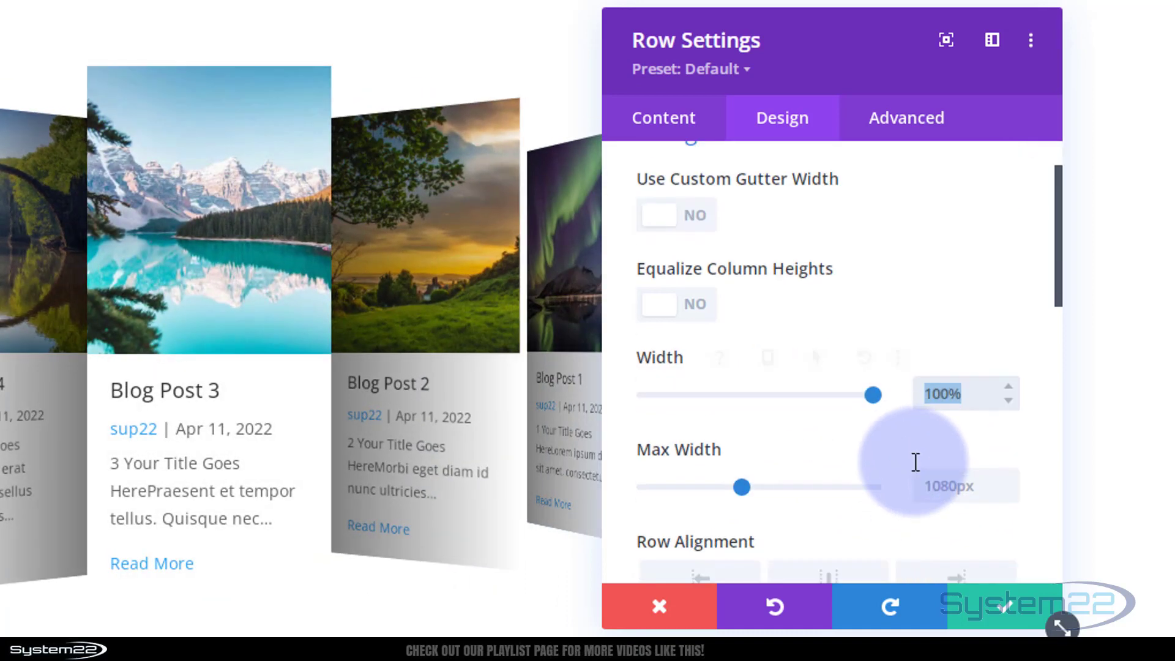
{"action": "left_click", "coordinate": [930, 461]}
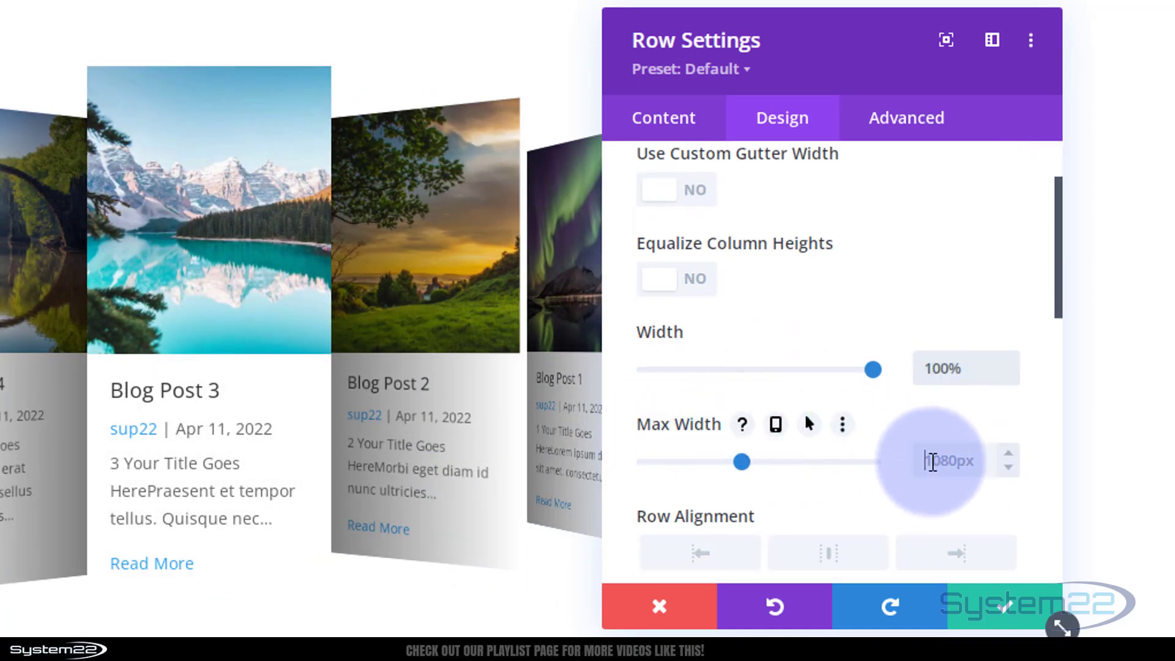
{"action": "type", "text": "100%"}
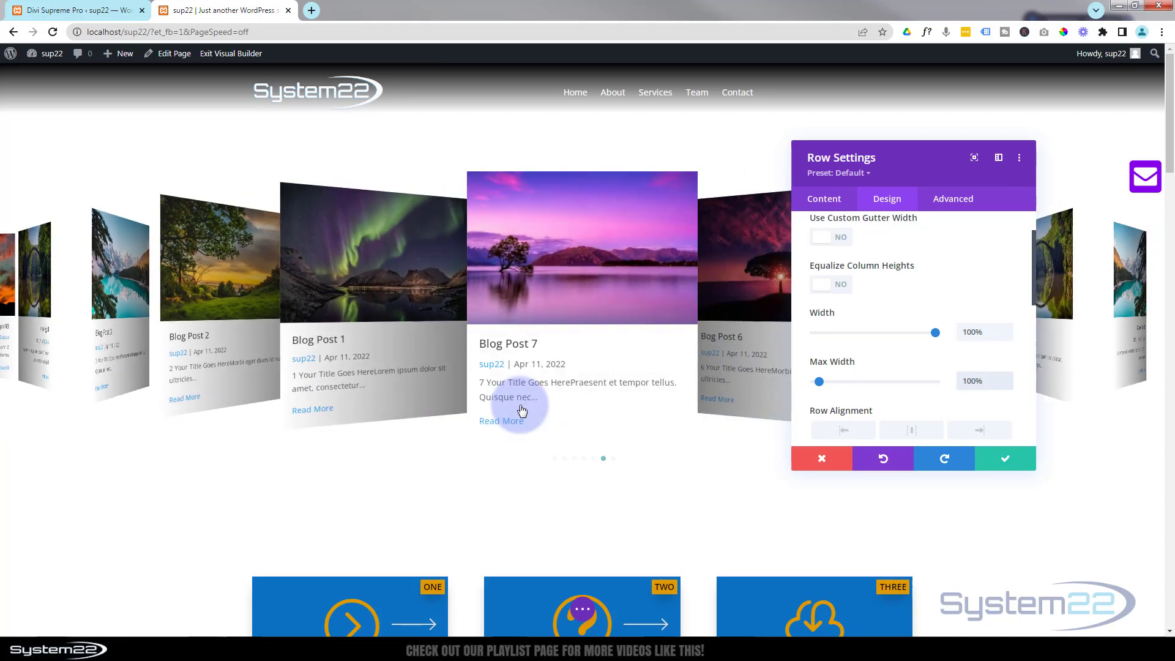
{"action": "left_click", "coordinate": [1010, 463]}
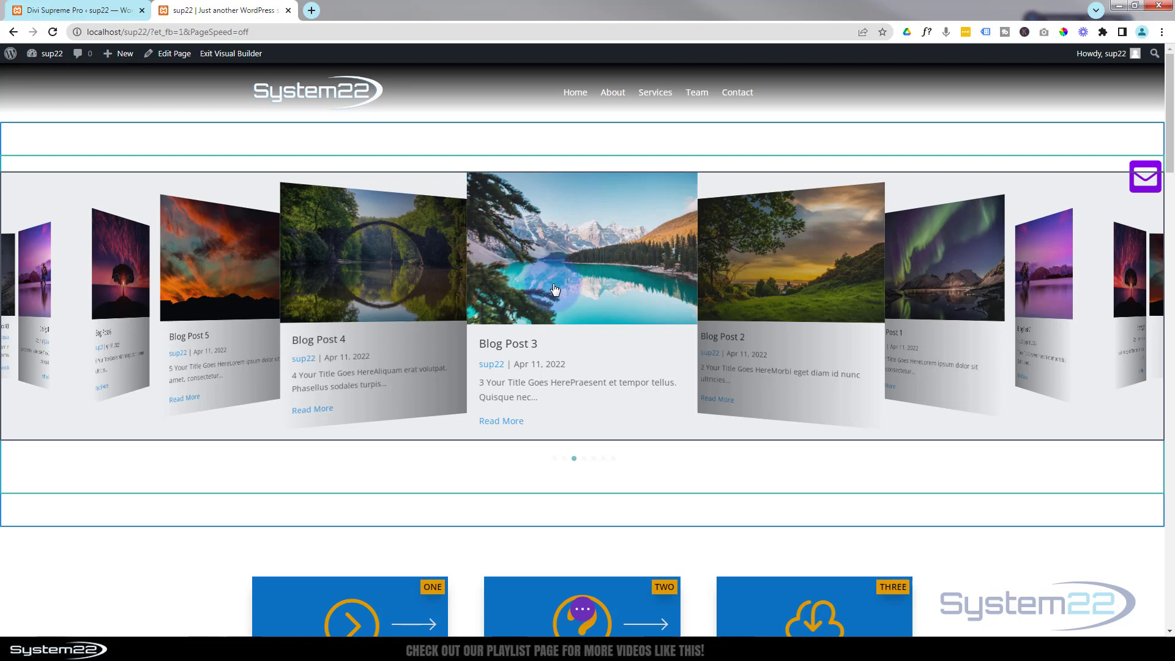
{"action": "mouse_move", "coordinate": [556, 293]}
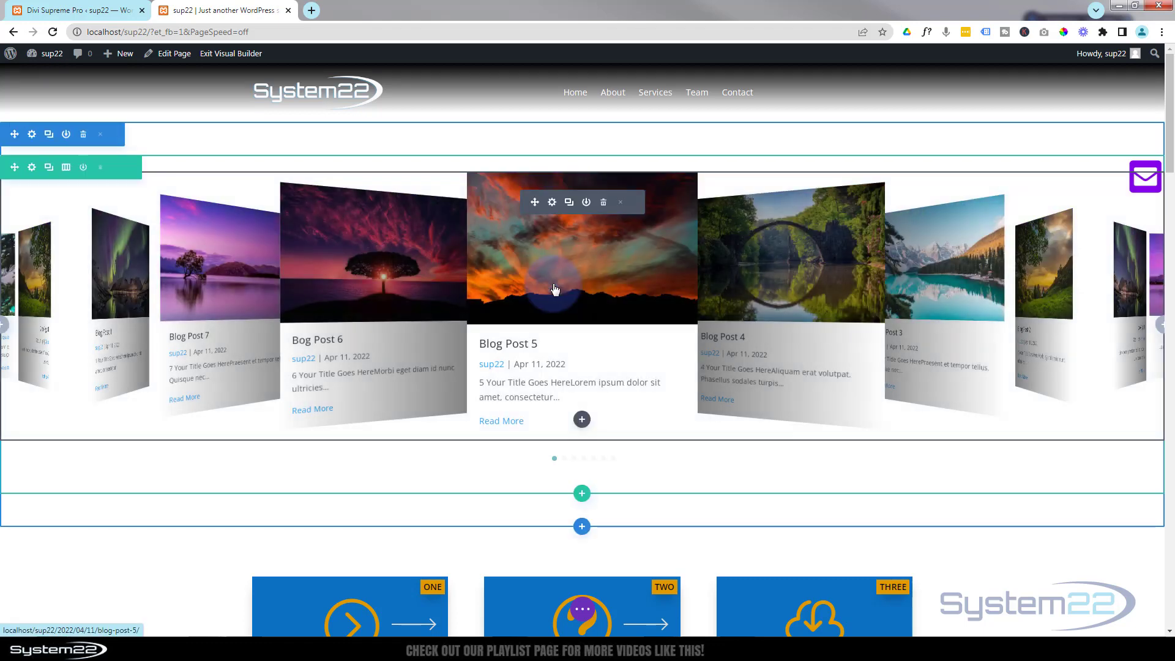
In the carousel's Post Item design, try 20px rounded corners, then reset them to 0px.
{"action": "left_click", "coordinate": [552, 203]}
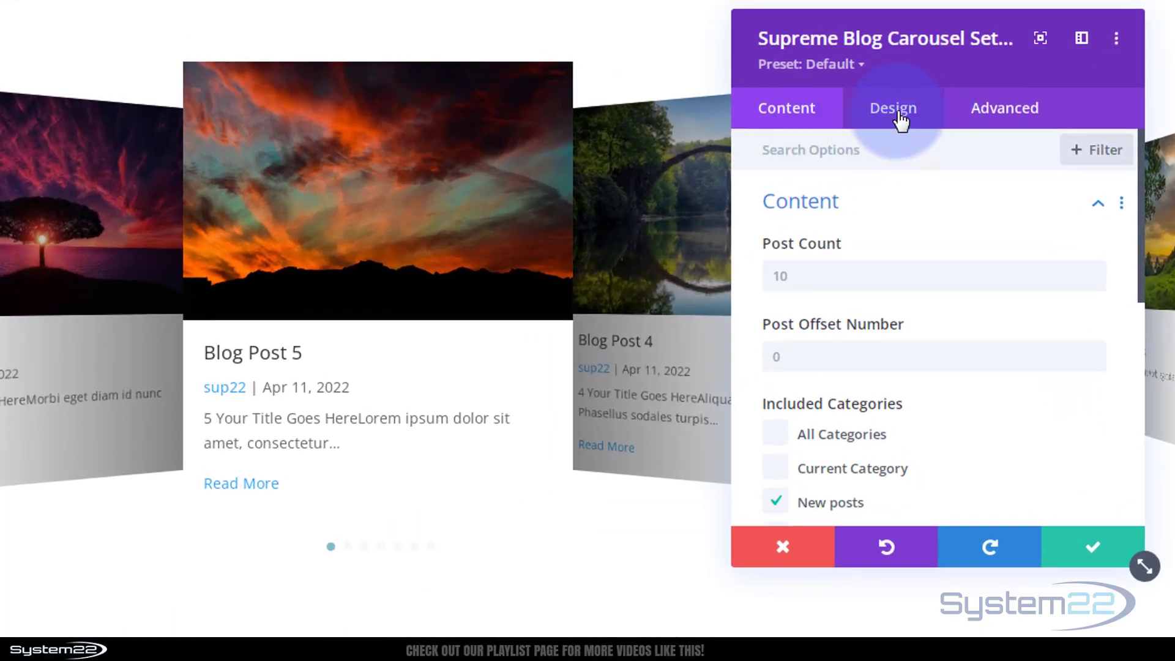
{"action": "left_click", "coordinate": [900, 120]}
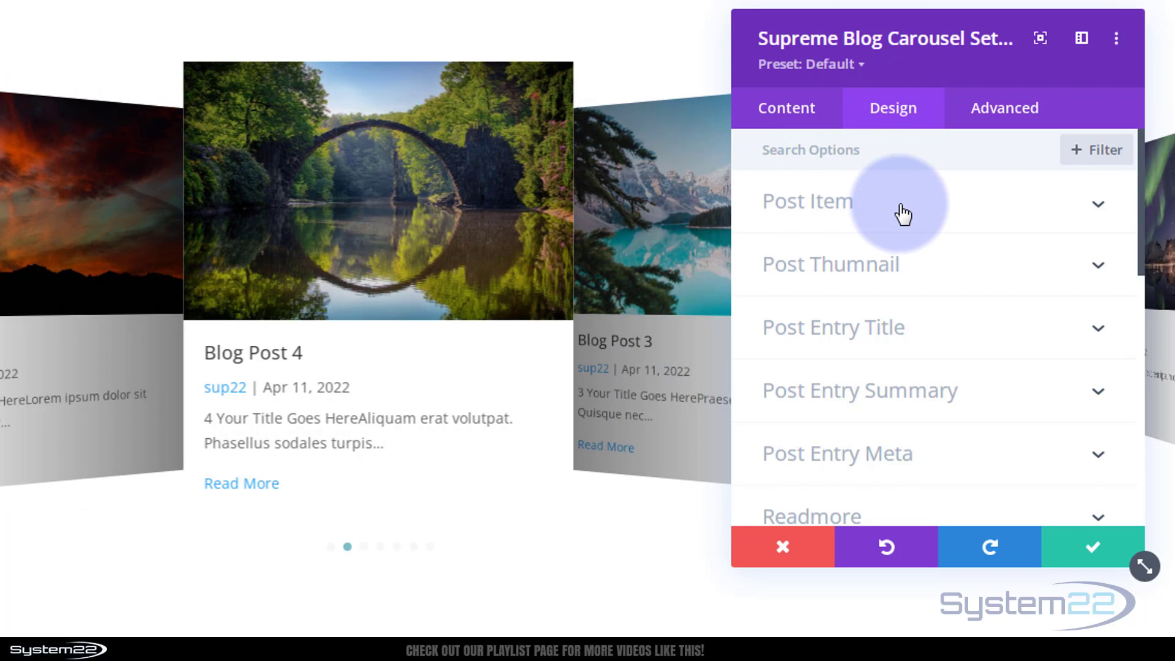
{"action": "left_click", "coordinate": [901, 211]}
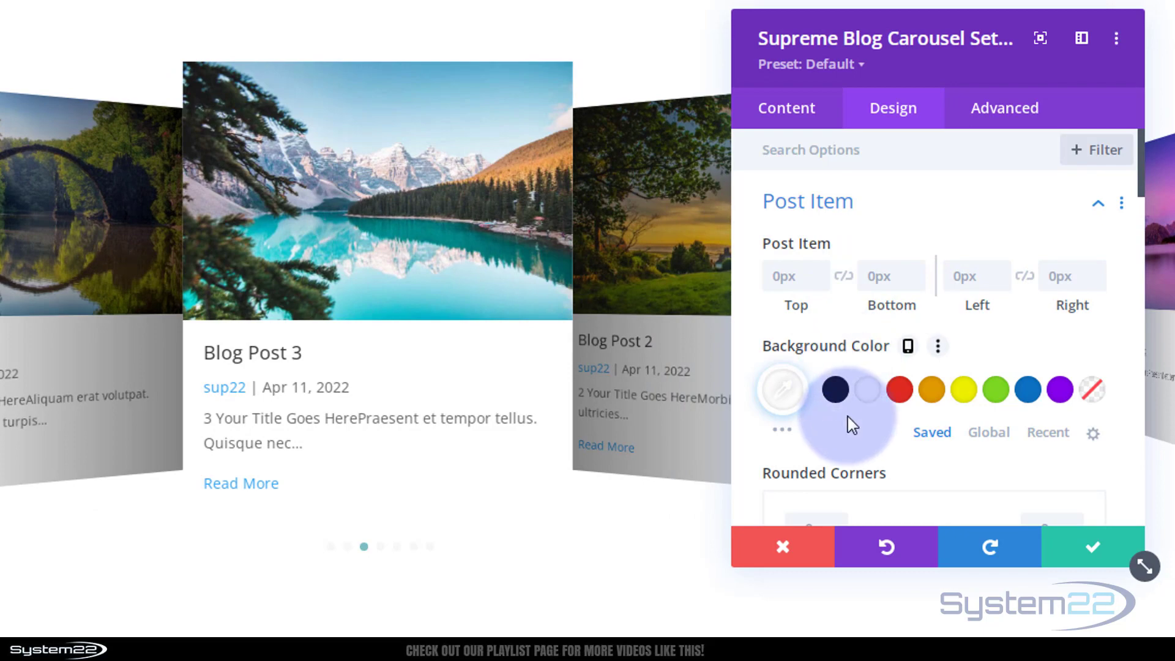
{"action": "scroll", "coordinate": [868, 322], "scroll_direction": "down", "scroll_amount": 5}
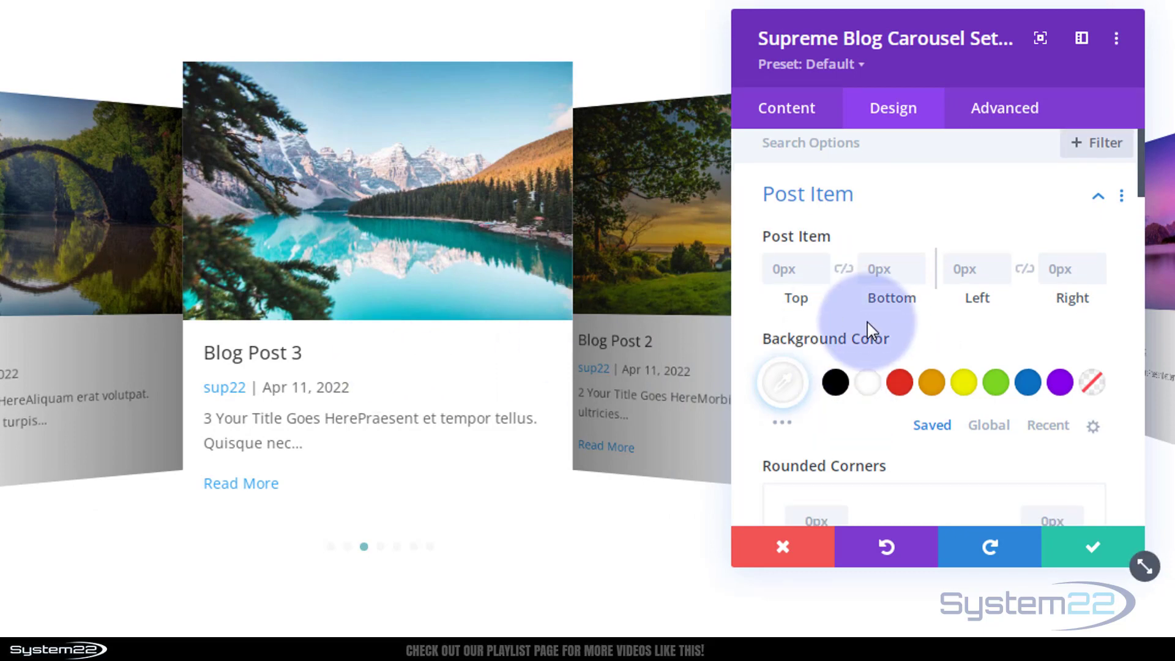
{"action": "left_click", "coordinate": [816, 218]}
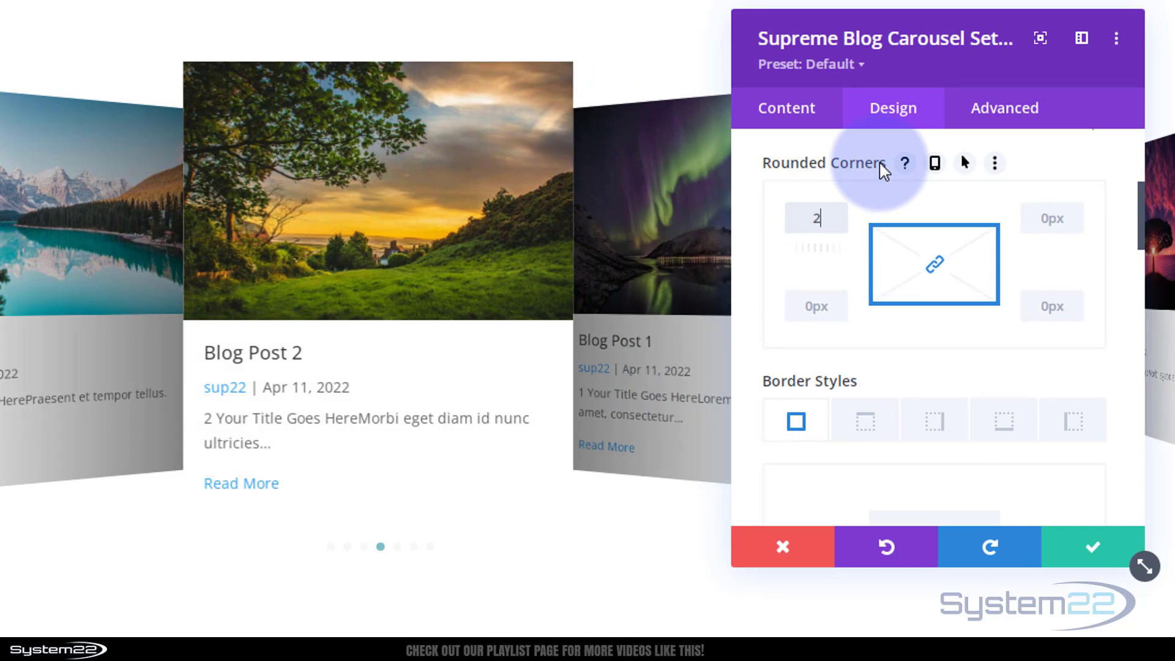
{"action": "left_click", "coordinate": [881, 166]}
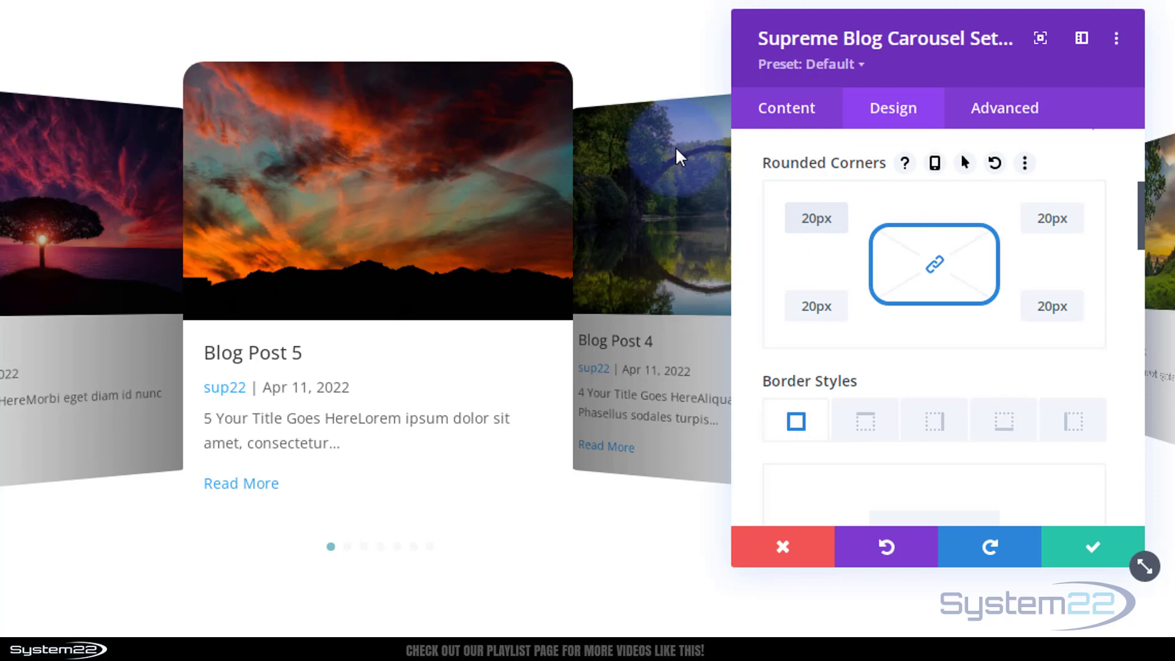
{"action": "left_click", "coordinate": [801, 218]}
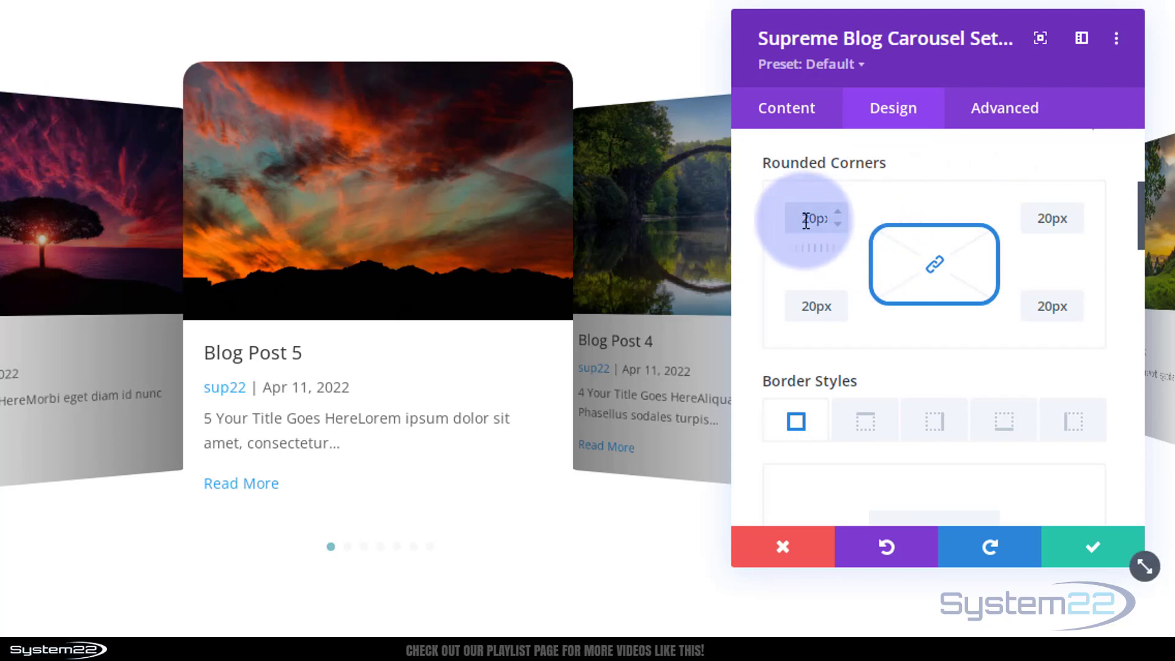
{"action": "left_click_drag", "start_coordinate": [802, 218], "coordinate": [839, 229]}
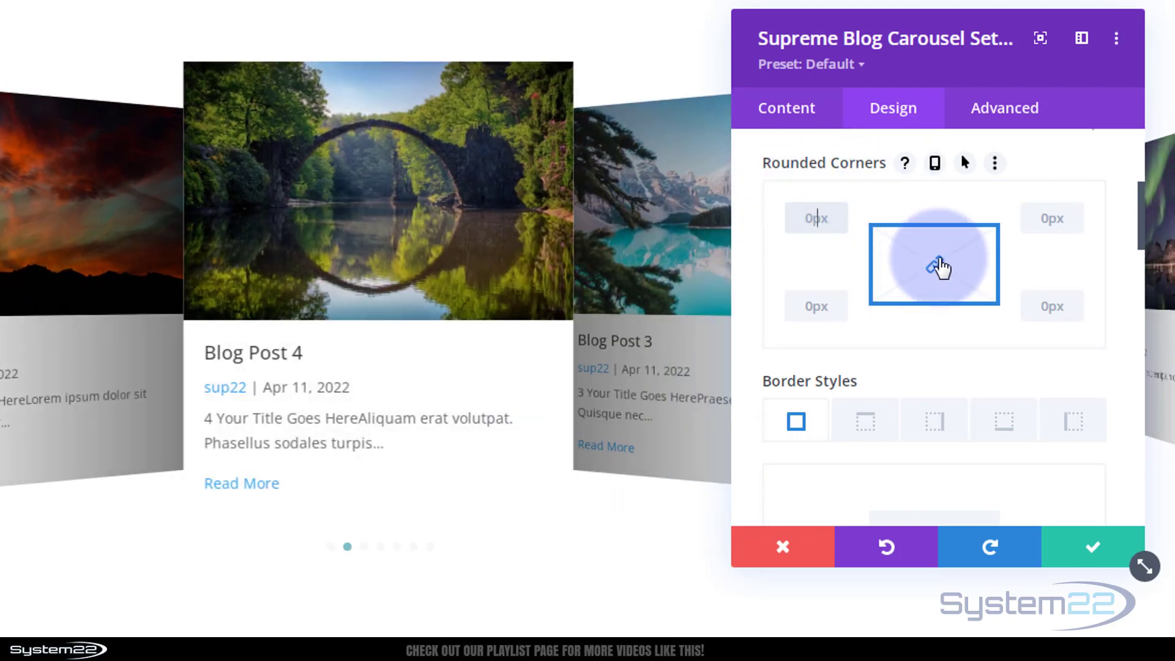
{"action": "left_click", "coordinate": [937, 265]}
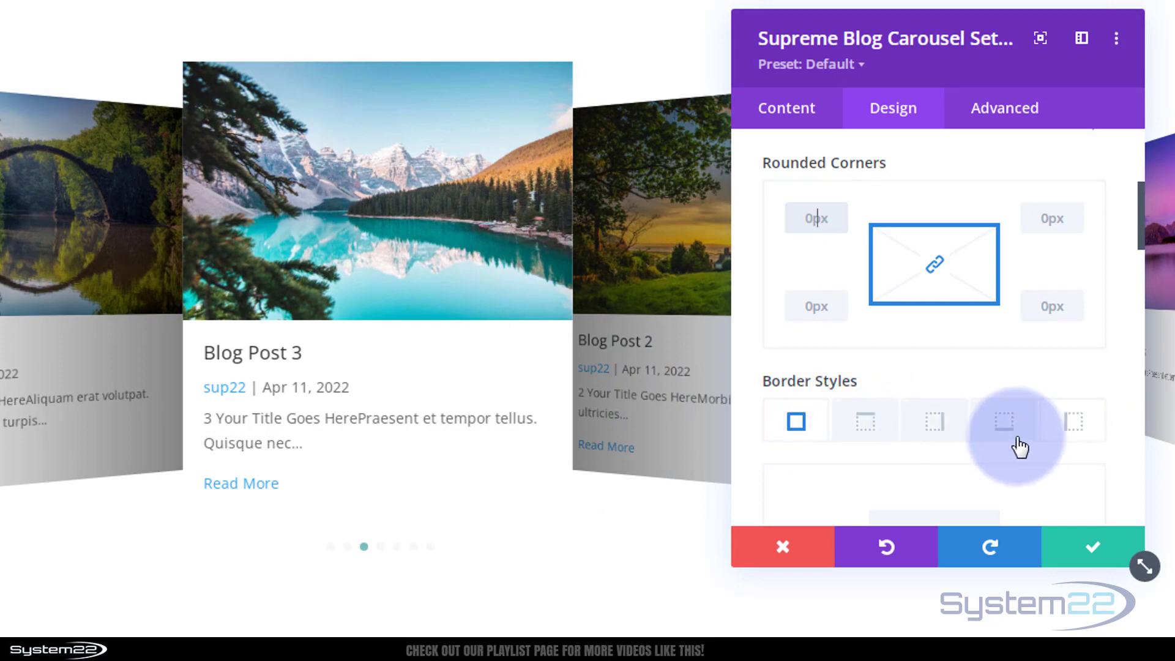
Apply a soft Box Shadow preset to the post cards.
{"action": "scroll", "coordinate": [1007, 444], "scroll_direction": "down", "scroll_amount": 5}
{"action": "scroll", "coordinate": [999, 442], "scroll_direction": "down", "scroll_amount": 2}
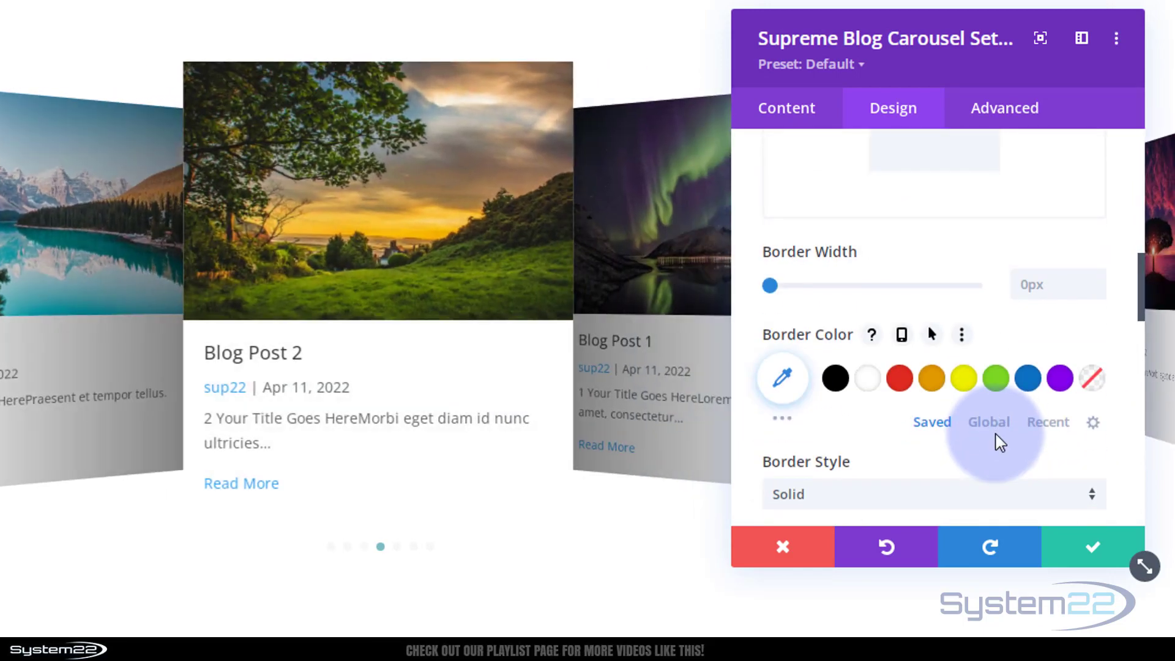
{"action": "scroll", "coordinate": [1001, 441], "scroll_direction": "down", "scroll_amount": 5}
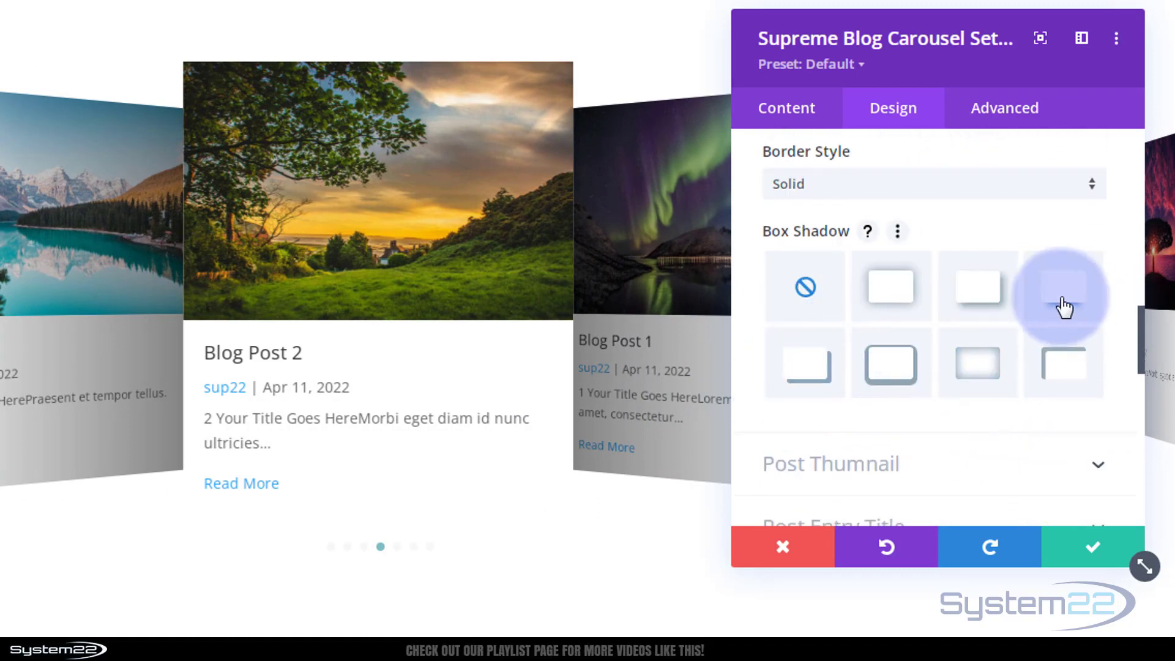
{"action": "left_click", "coordinate": [1065, 306]}
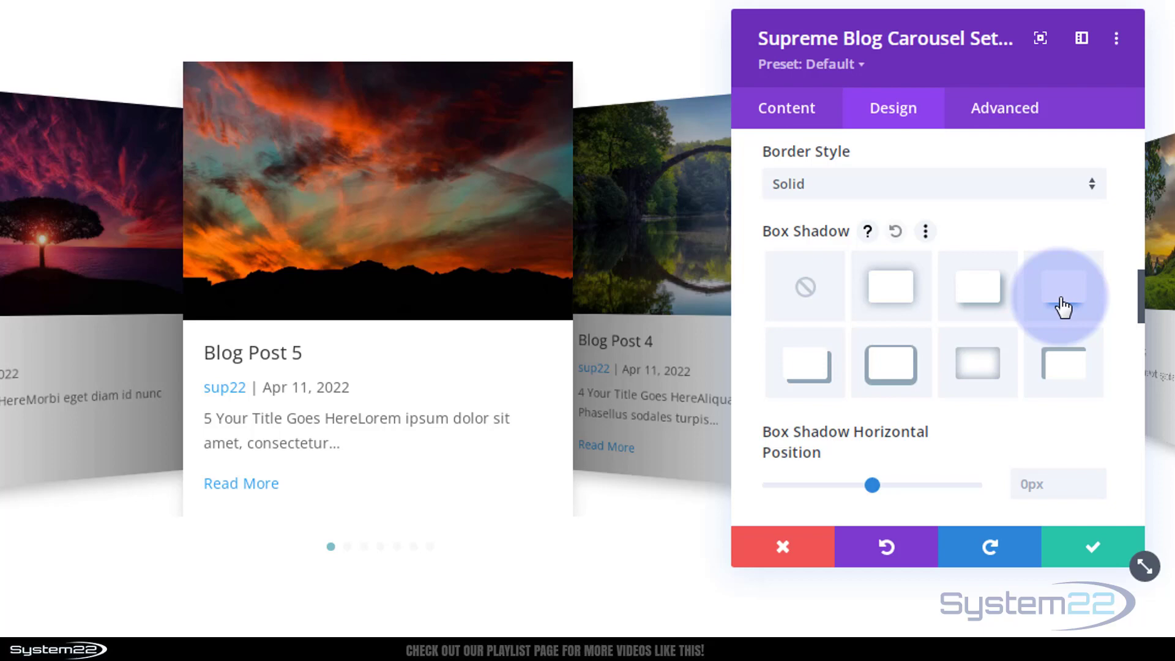
Expand Post Thumbnail styling and scroll through the remaining design options.
{"action": "scroll", "coordinate": [1063, 306], "scroll_direction": "down", "scroll_amount": 8}
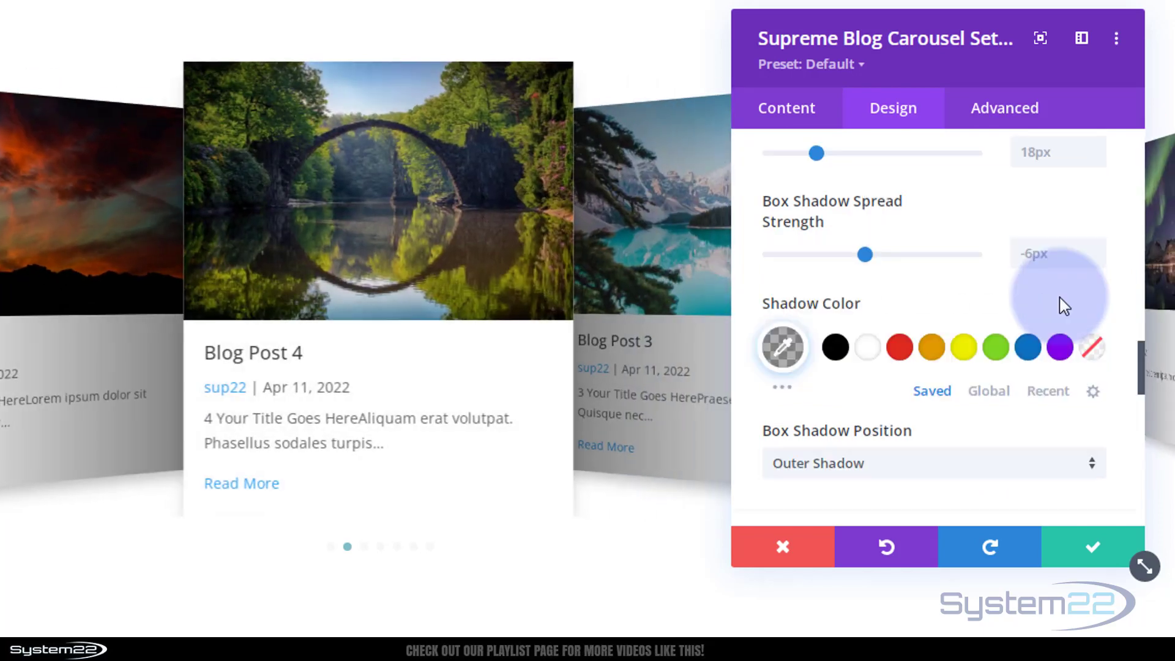
{"action": "scroll", "coordinate": [1064, 305], "scroll_direction": "down", "scroll_amount": 2}
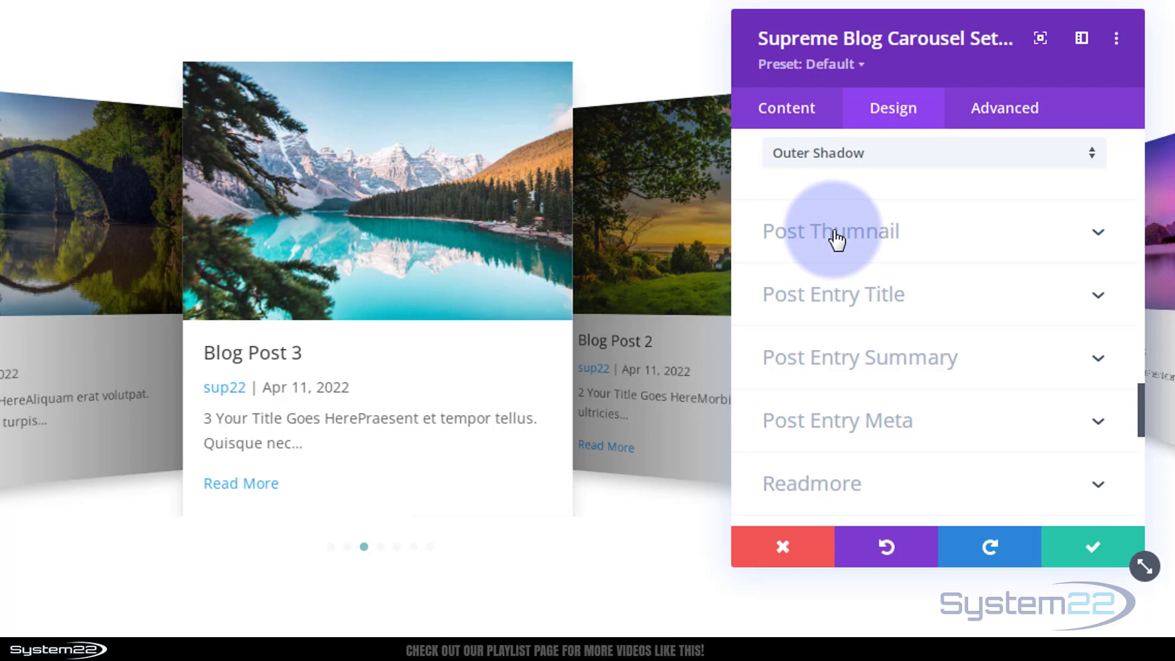
{"action": "left_click", "coordinate": [837, 237]}
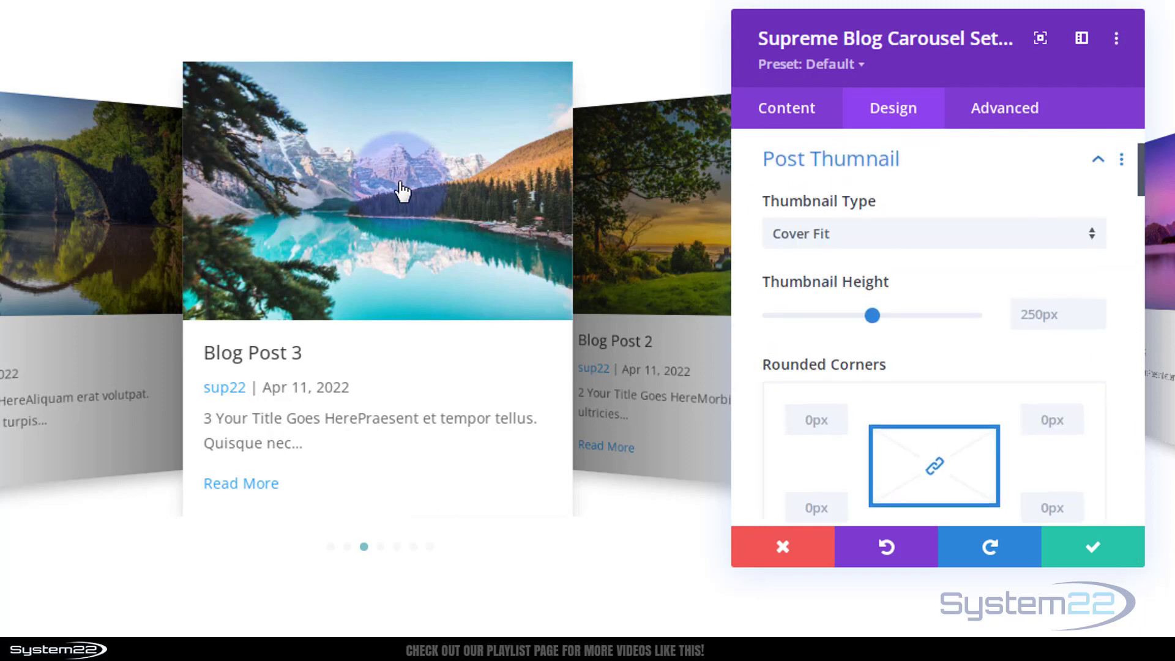
{"action": "scroll", "coordinate": [962, 329], "scroll_direction": "down", "scroll_amount": 2}
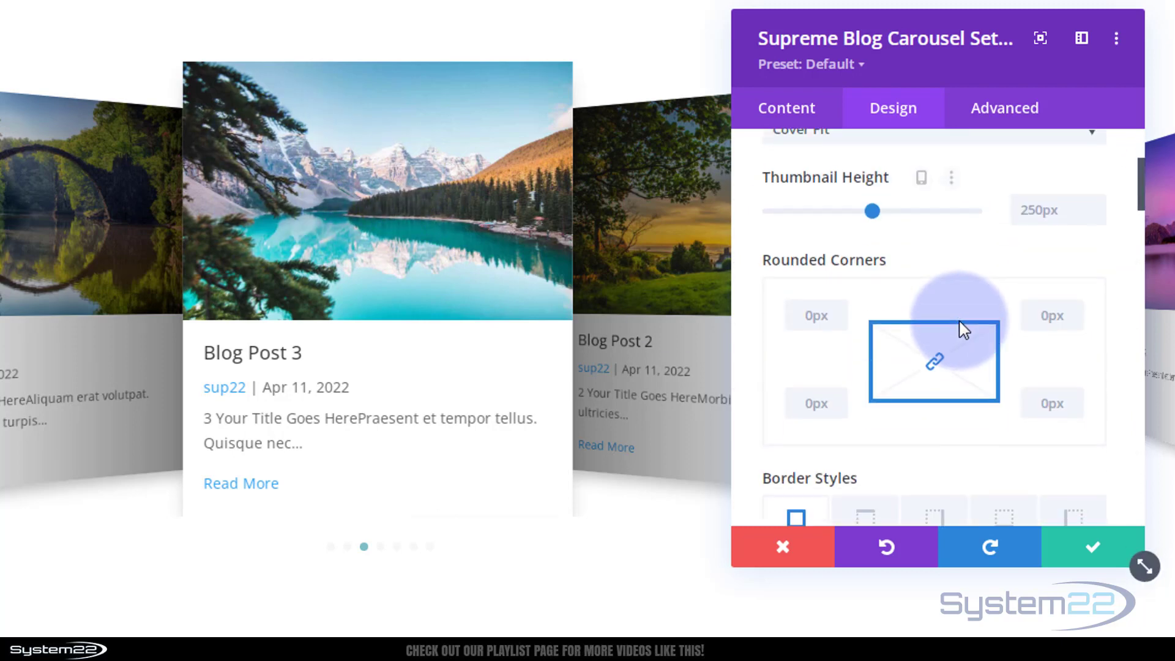
{"action": "scroll", "coordinate": [962, 329], "scroll_direction": "down", "scroll_amount": 15}
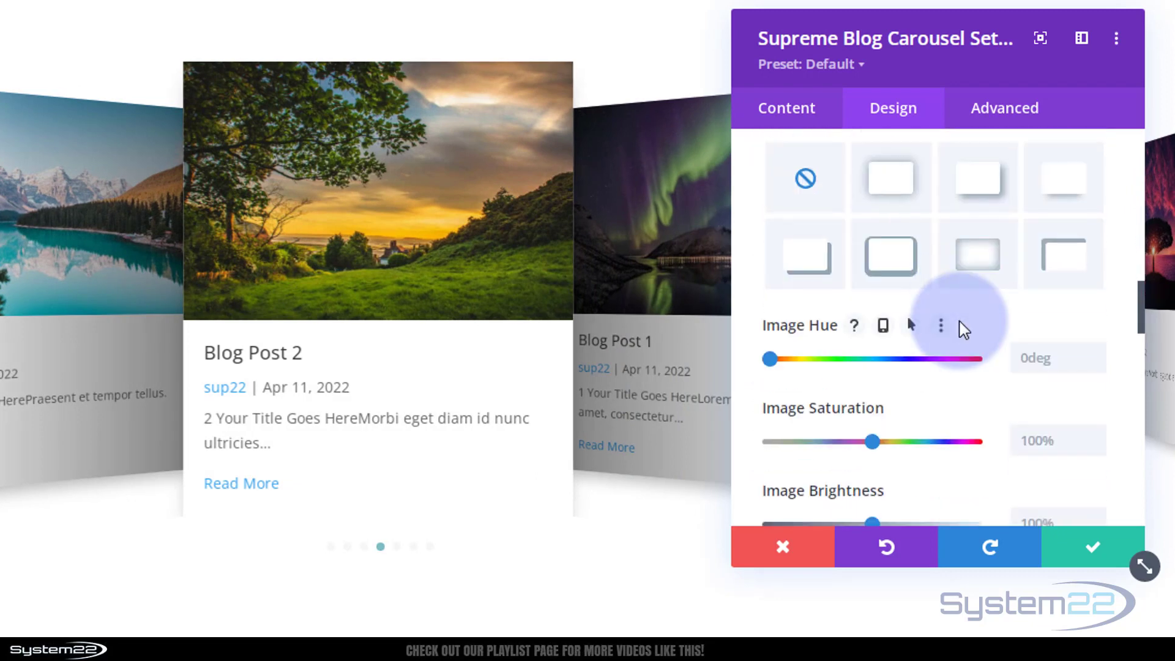
{"action": "scroll", "coordinate": [964, 330], "scroll_direction": "down", "scroll_amount": 10}
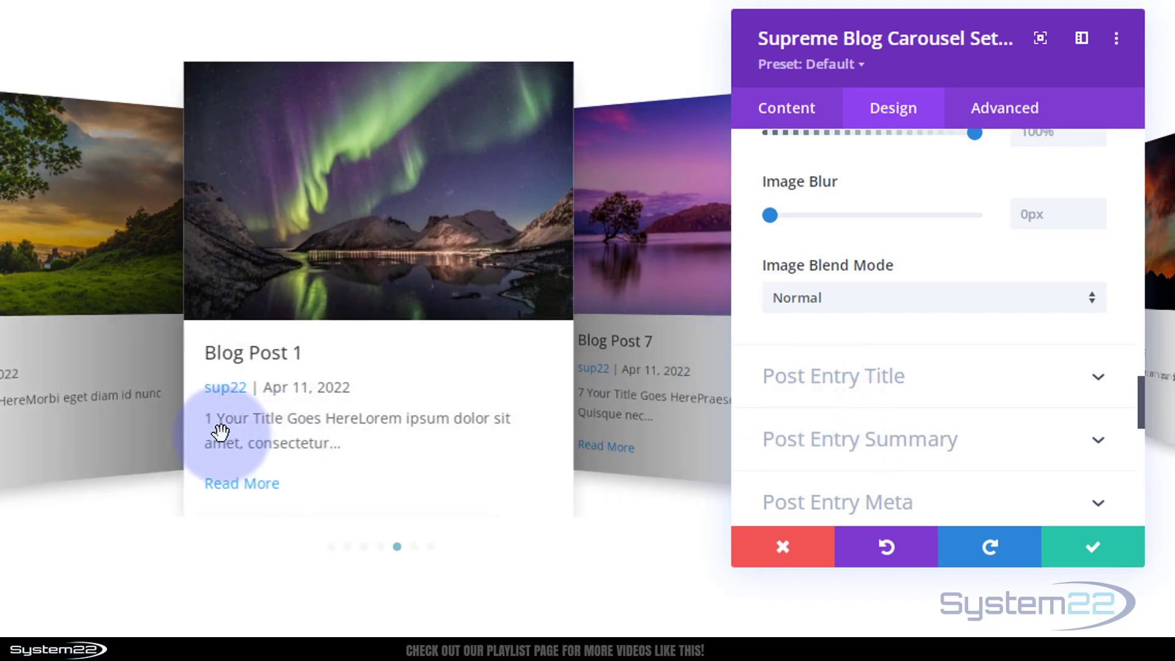
{"action": "scroll", "coordinate": [888, 379], "scroll_direction": "down", "scroll_amount": 3}
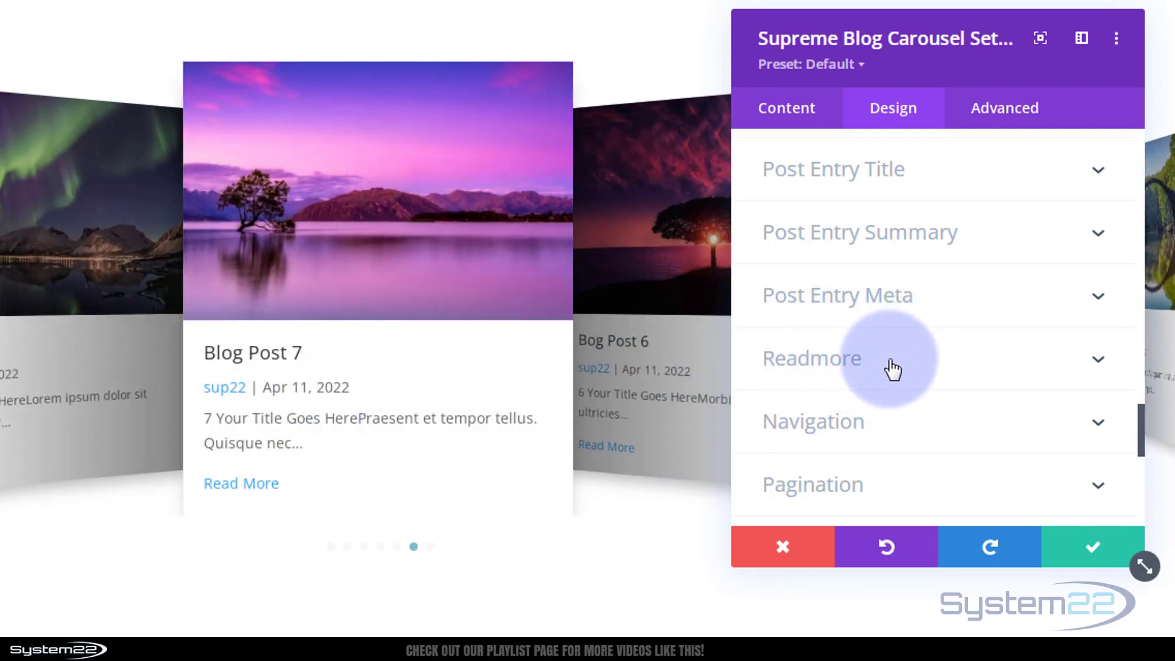
Give the Read More buttons custom styles: white text, purple background, no border.
{"action": "left_click", "coordinate": [959, 371]}
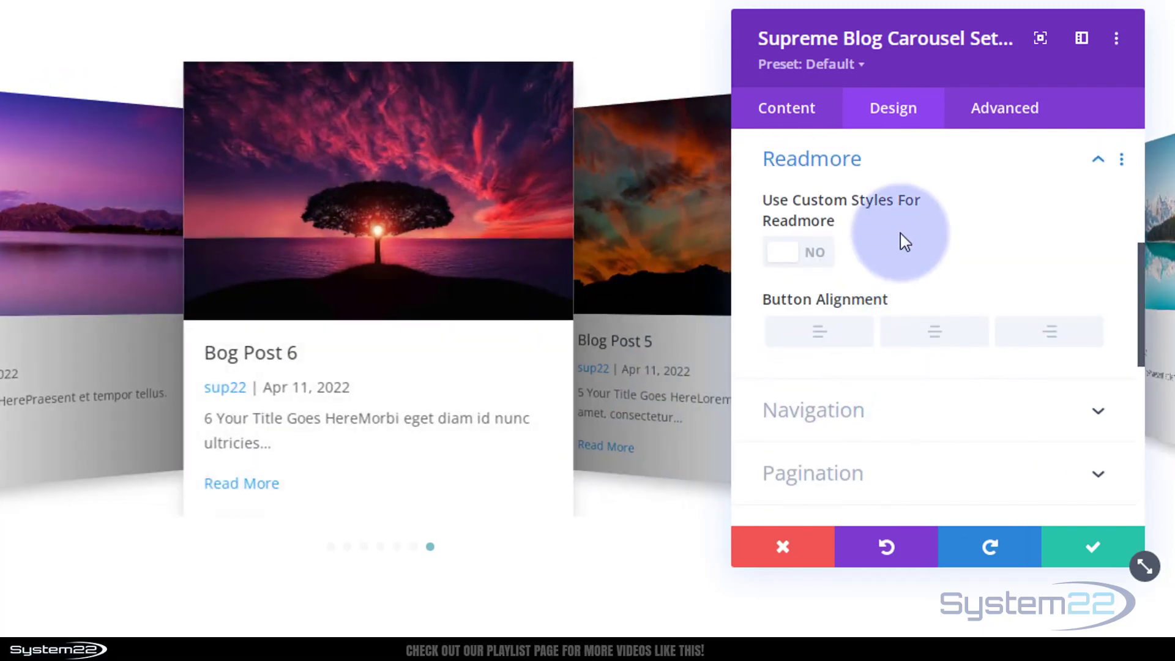
{"action": "left_click", "coordinate": [805, 262]}
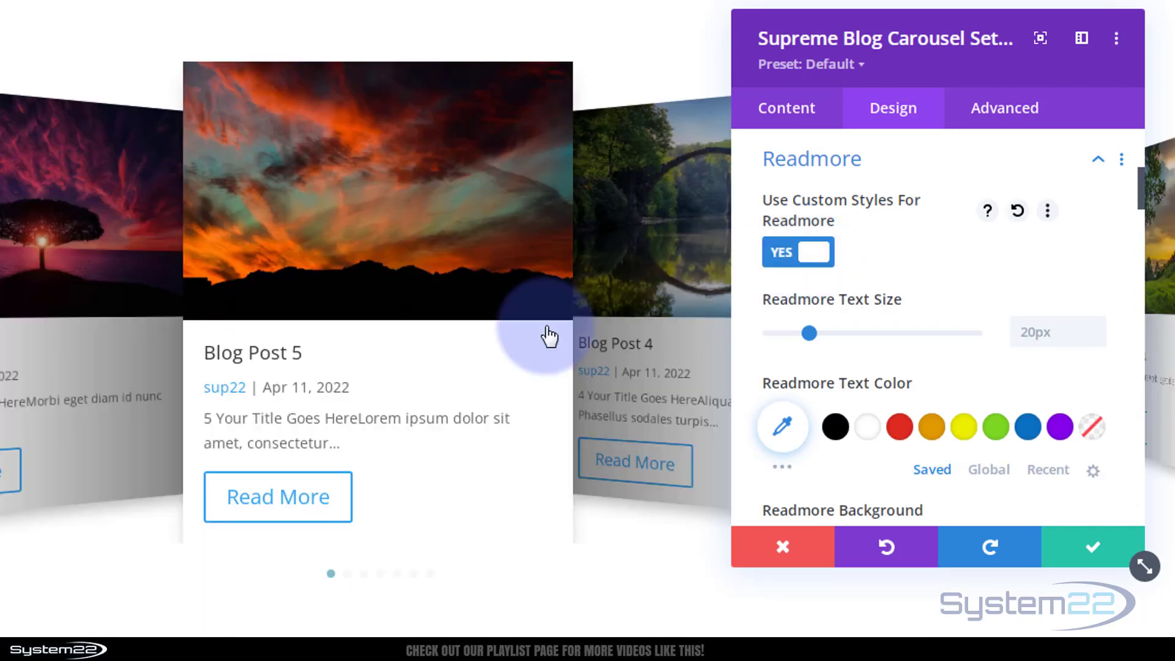
{"action": "scroll", "coordinate": [860, 356], "scroll_direction": "down", "scroll_amount": 3}
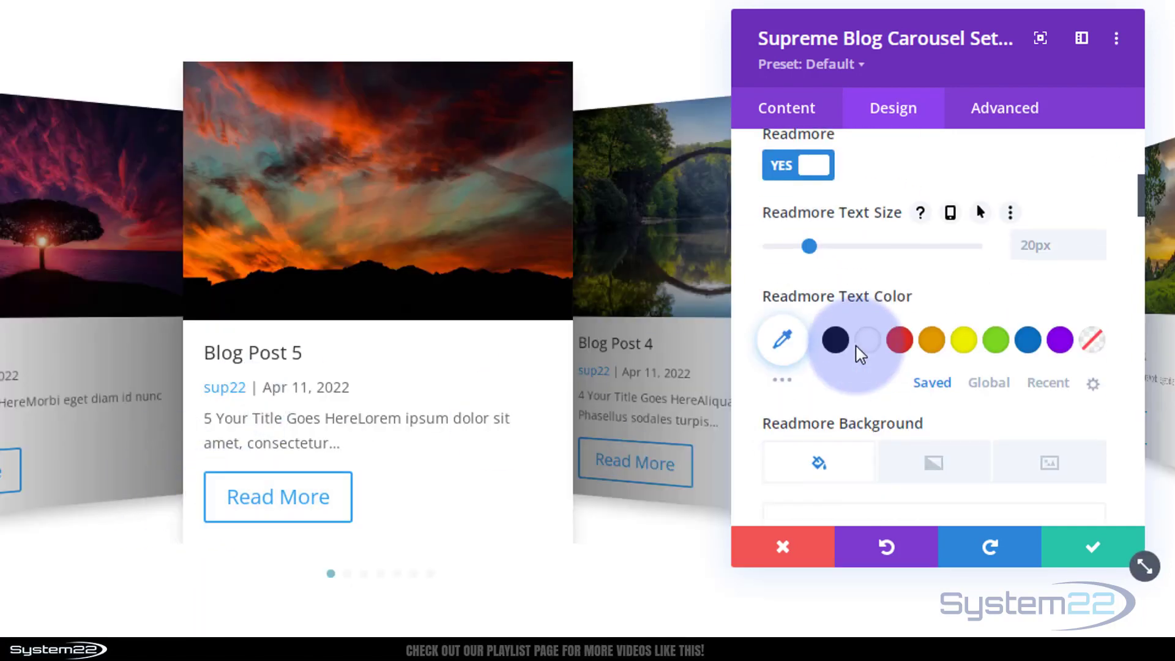
{"action": "left_click", "coordinate": [873, 330]}
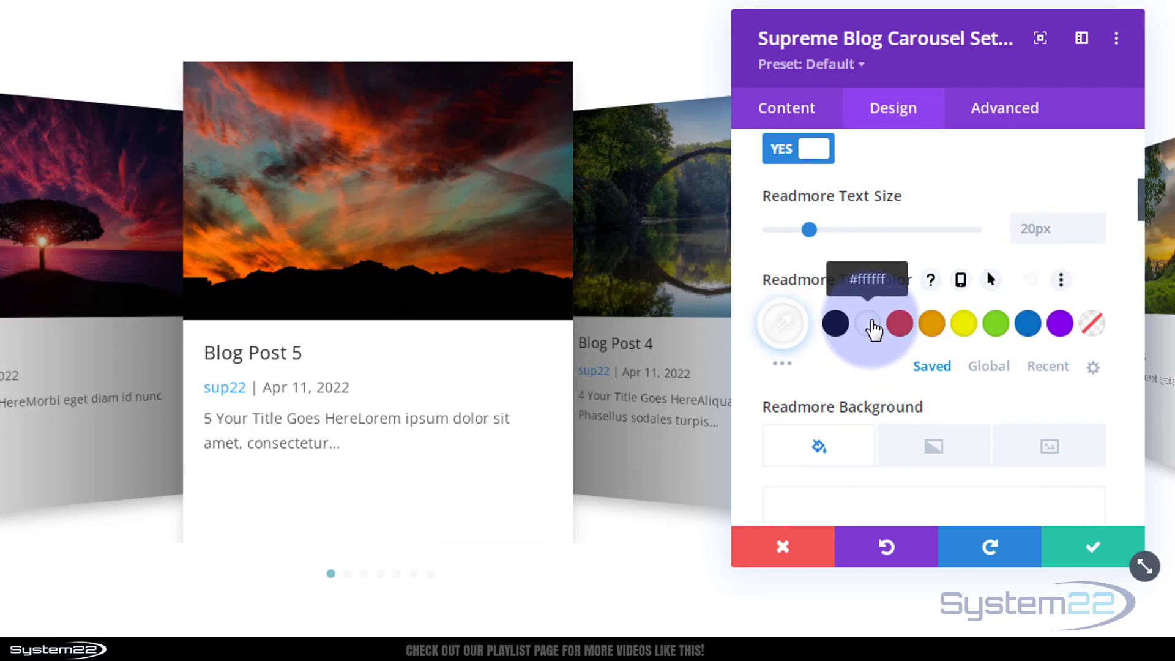
{"action": "scroll", "coordinate": [874, 330], "scroll_direction": "down", "scroll_amount": 5}
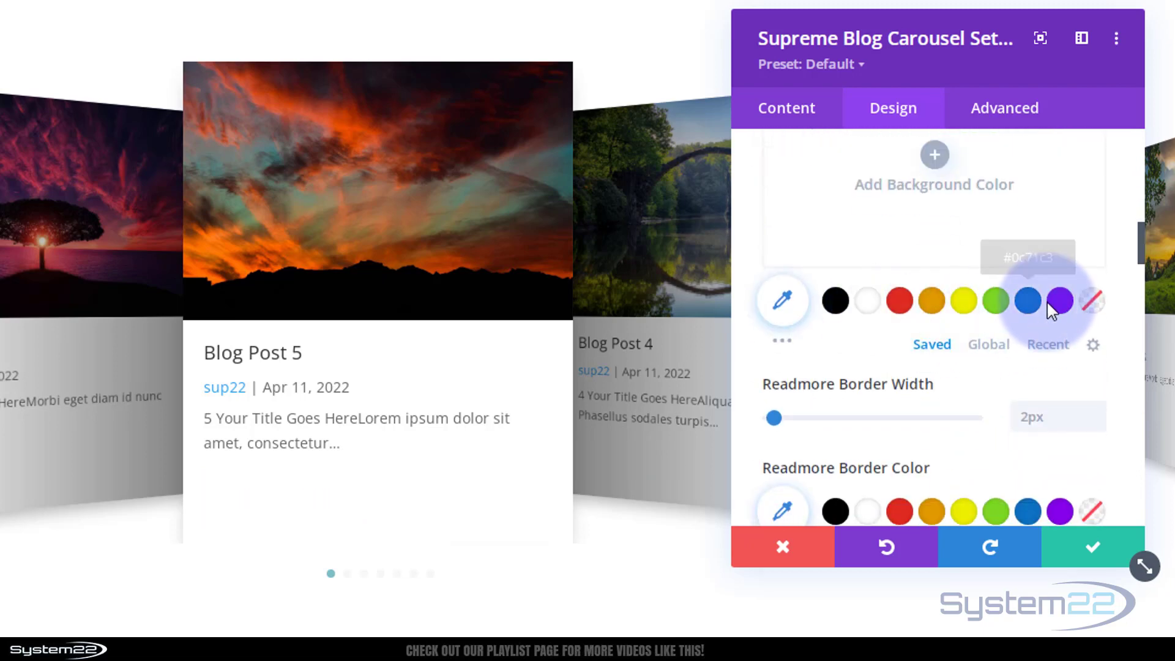
{"action": "left_click", "coordinate": [1057, 307]}
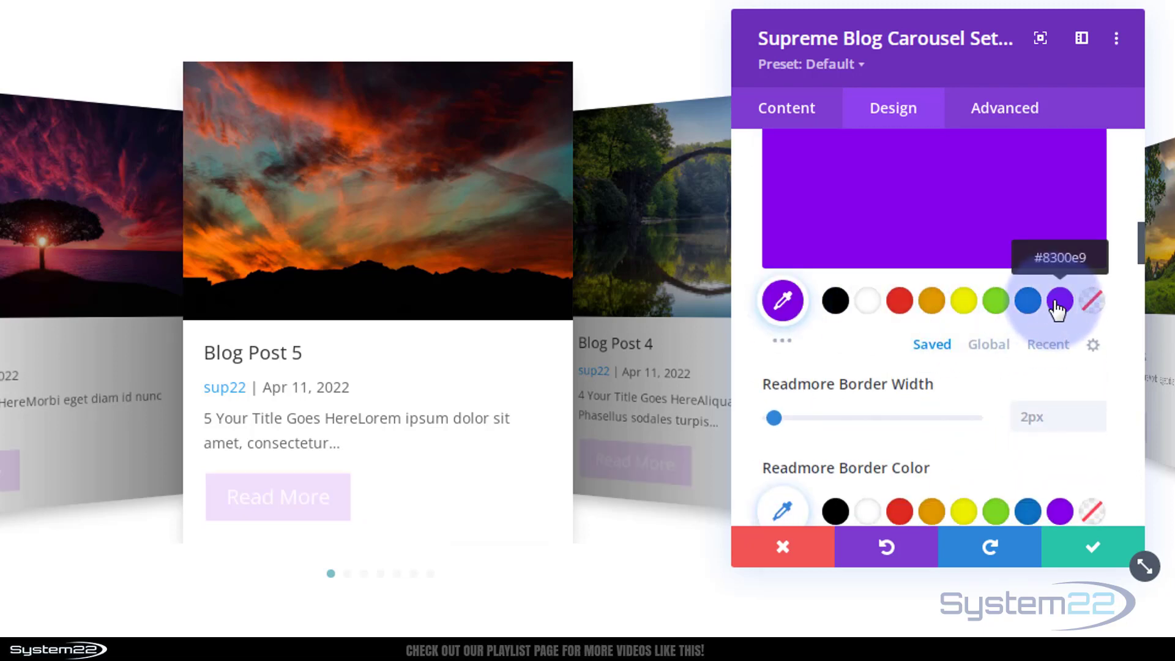
{"action": "left_click", "coordinate": [1096, 424]}
{"action": "left_click", "coordinate": [1097, 424]}
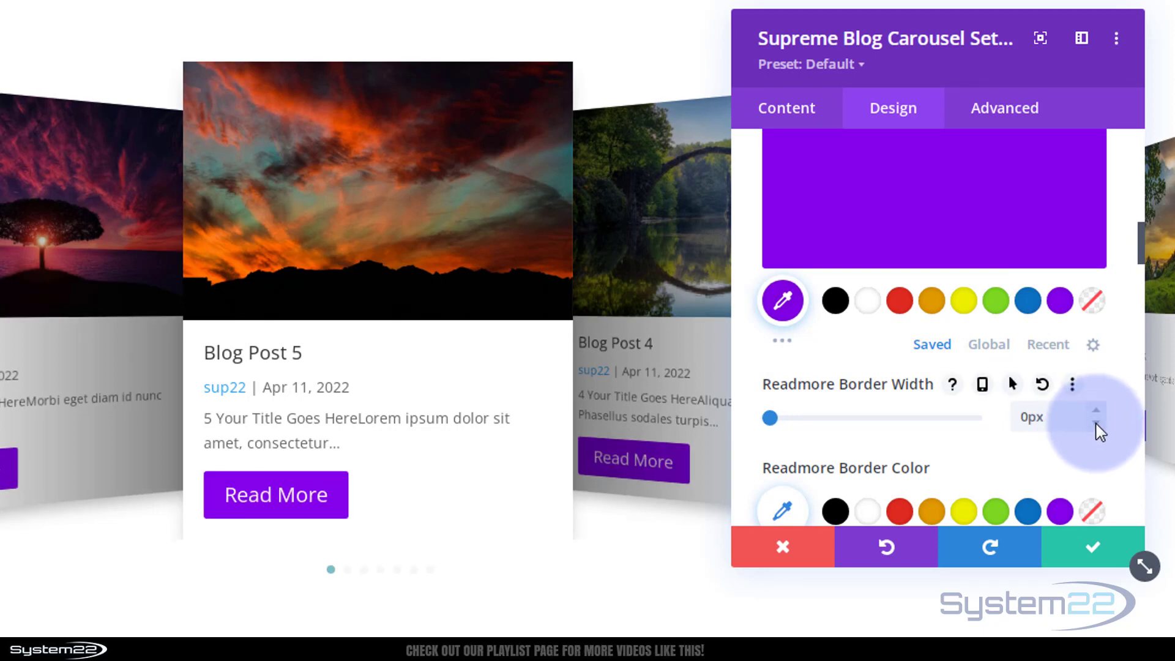
Hide the Read More button icon and apply the fourth box shadow preset.
{"action": "scroll", "coordinate": [980, 428], "scroll_direction": "down", "scroll_amount": 3}
{"action": "scroll", "coordinate": [982, 432], "scroll_direction": "down", "scroll_amount": 3}
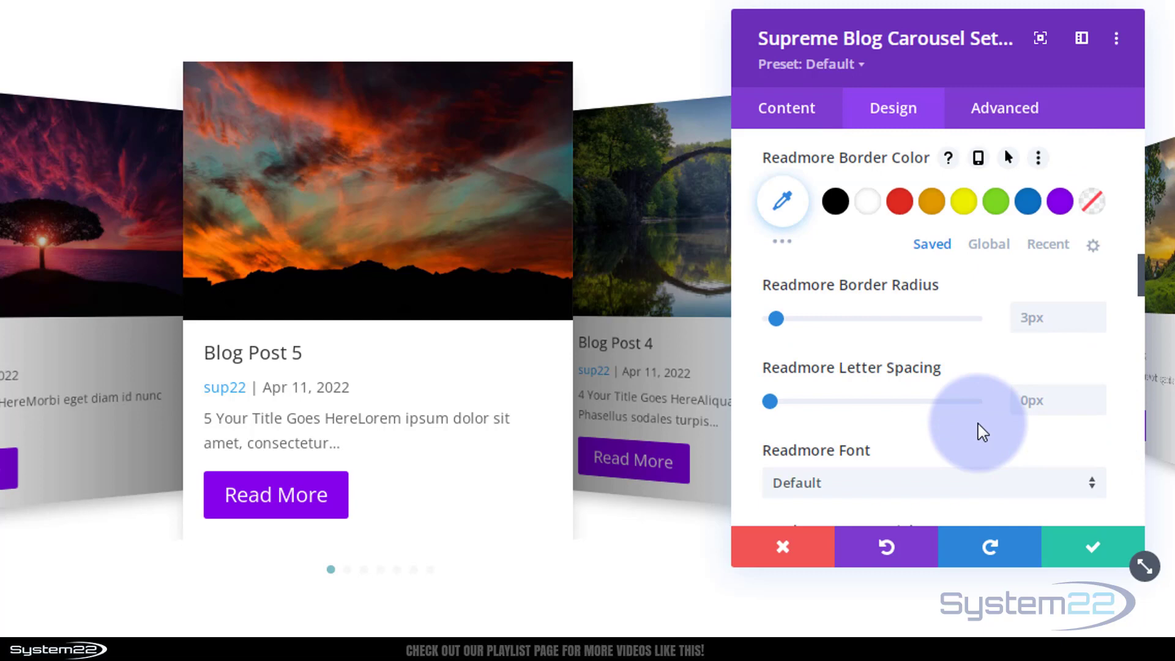
{"action": "scroll", "coordinate": [979, 432], "scroll_direction": "down", "scroll_amount": 3}
{"action": "scroll", "coordinate": [976, 420], "scroll_direction": "down", "scroll_amount": 2}
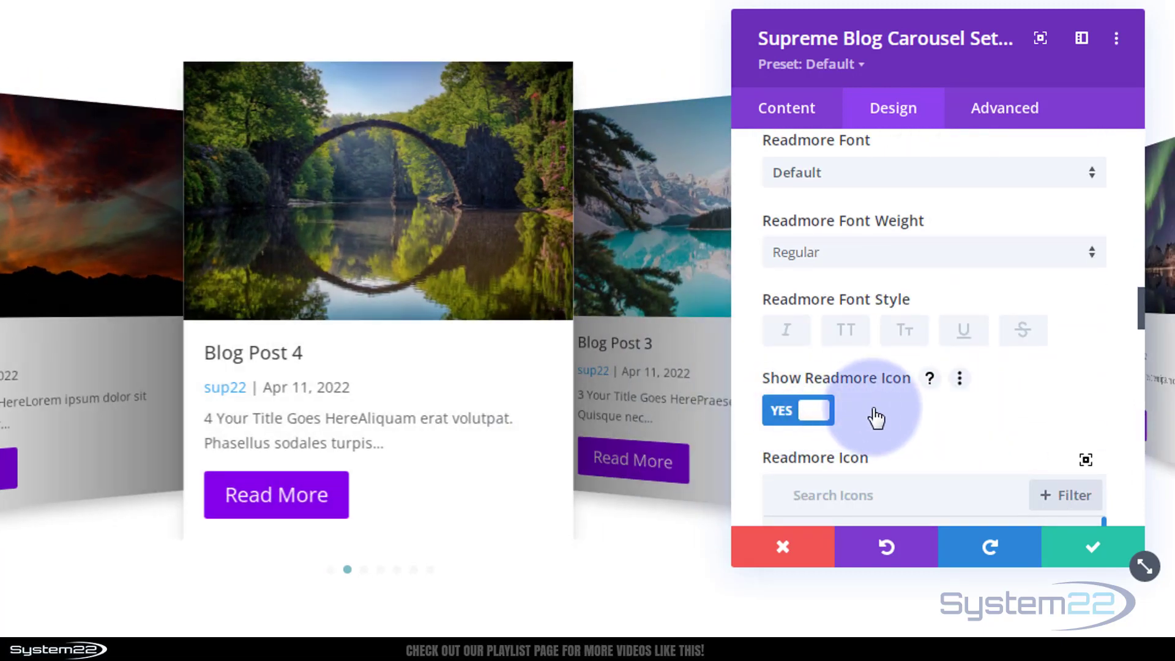
{"action": "left_click", "coordinate": [876, 416]}
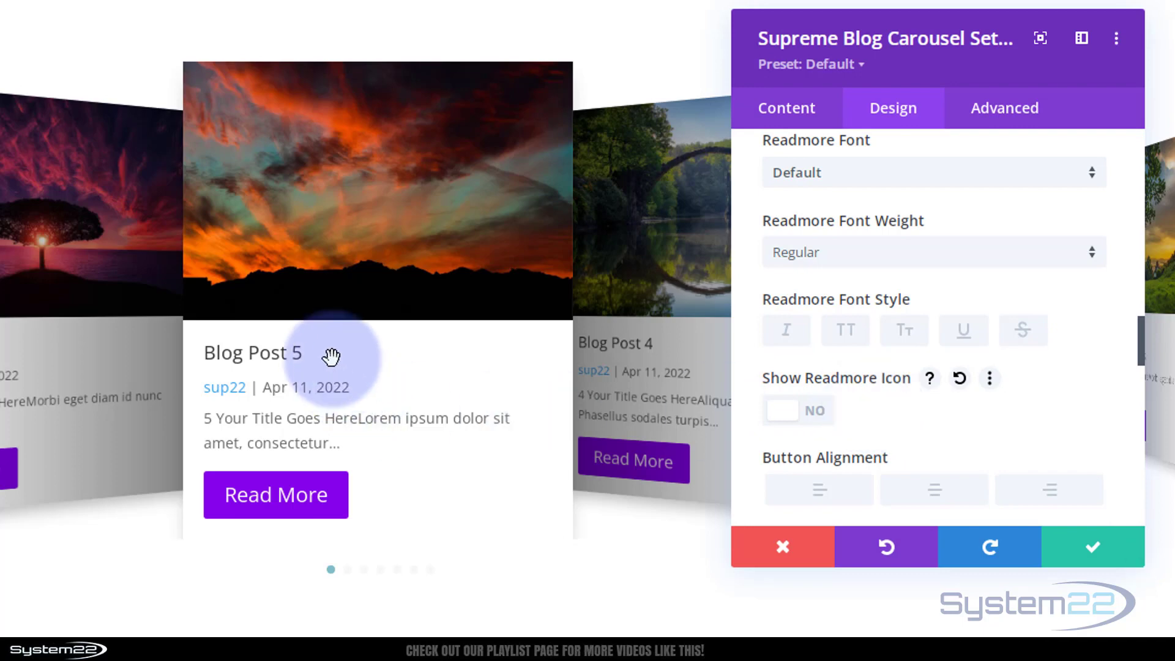
{"action": "scroll", "coordinate": [922, 428], "scroll_direction": "down", "scroll_amount": 4}
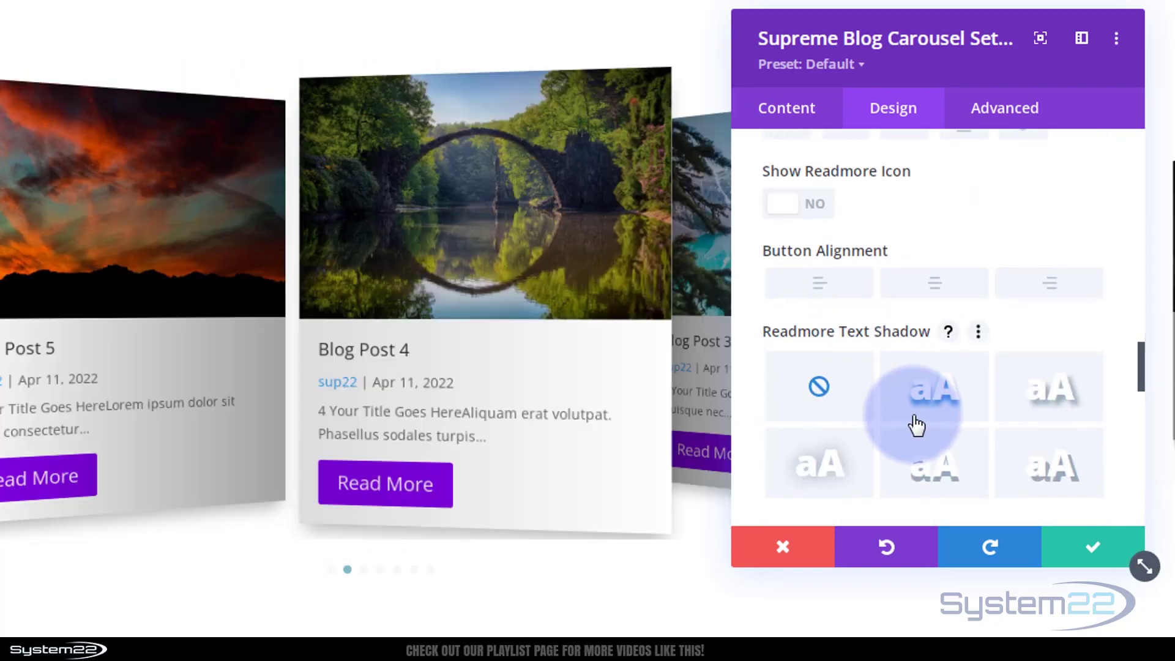
{"action": "scroll", "coordinate": [916, 425], "scroll_direction": "down", "scroll_amount": 6}
{"action": "scroll", "coordinate": [917, 422], "scroll_direction": "down", "scroll_amount": 2}
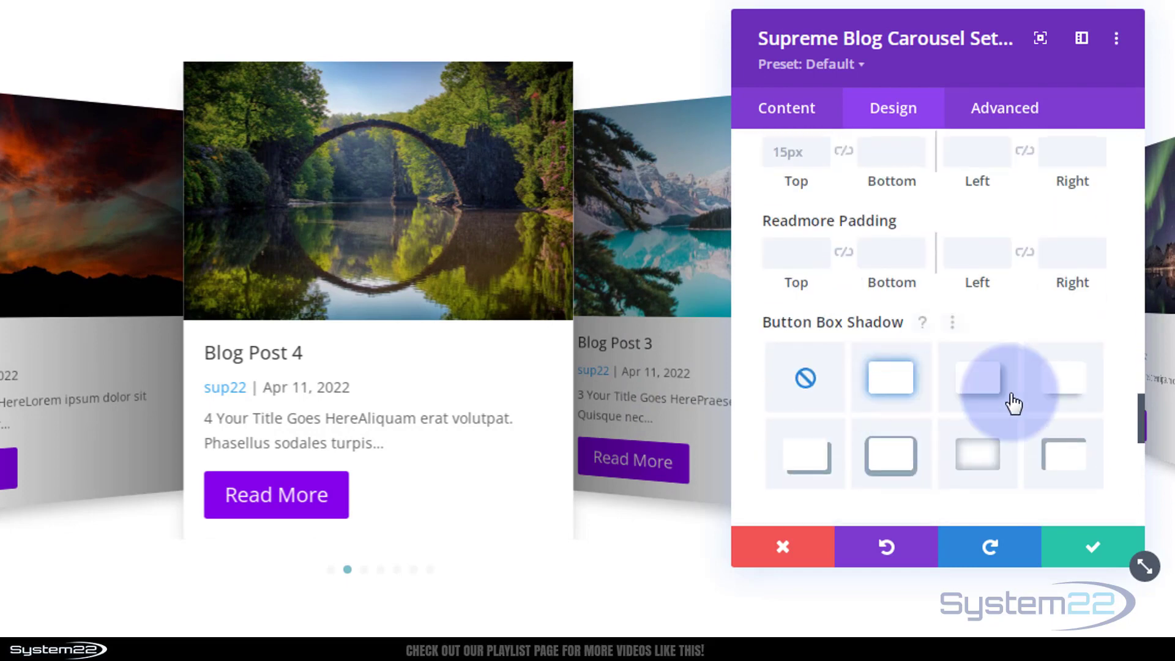
{"action": "left_click", "coordinate": [1057, 399]}
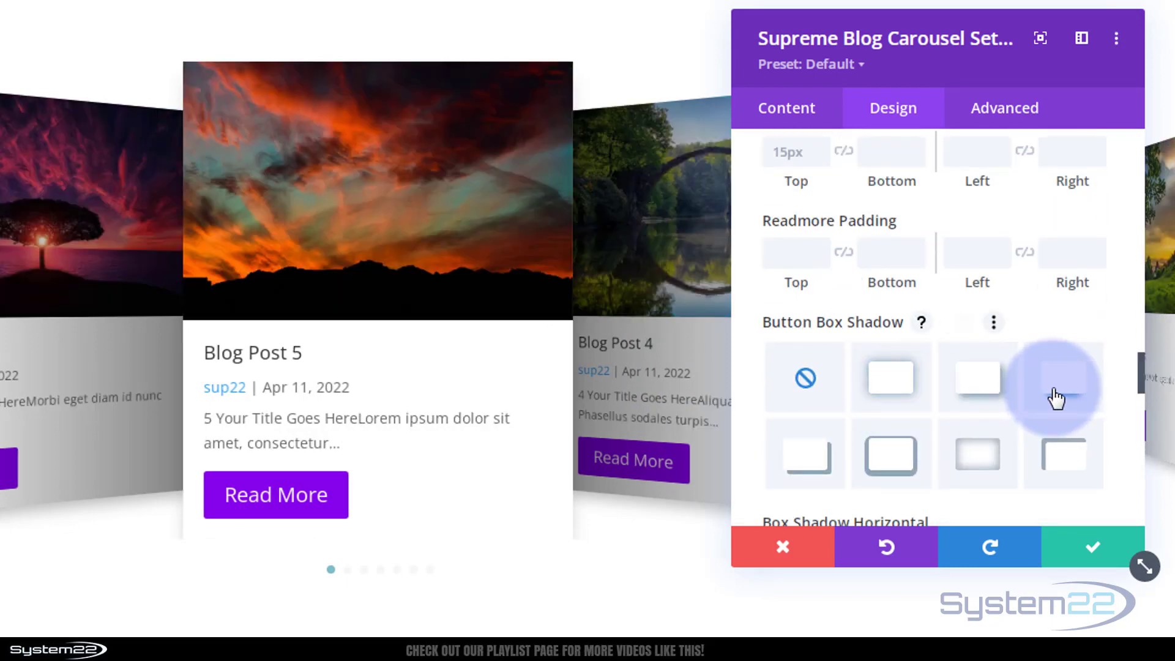
{"action": "scroll", "coordinate": [983, 400], "scroll_direction": "down", "scroll_amount": 9}
{"action": "scroll", "coordinate": [983, 404], "scroll_direction": "down", "scroll_amount": 7}
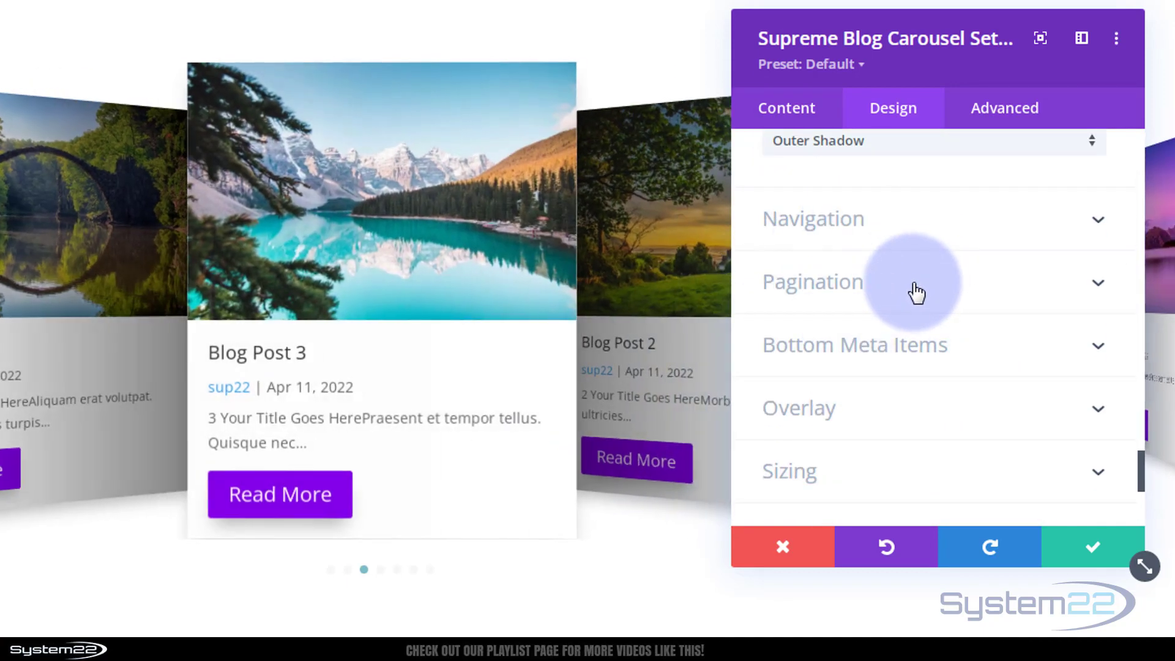
Set the Pagination Active Color to the purple swatch (#8300e9).
{"action": "left_click", "coordinate": [845, 289]}
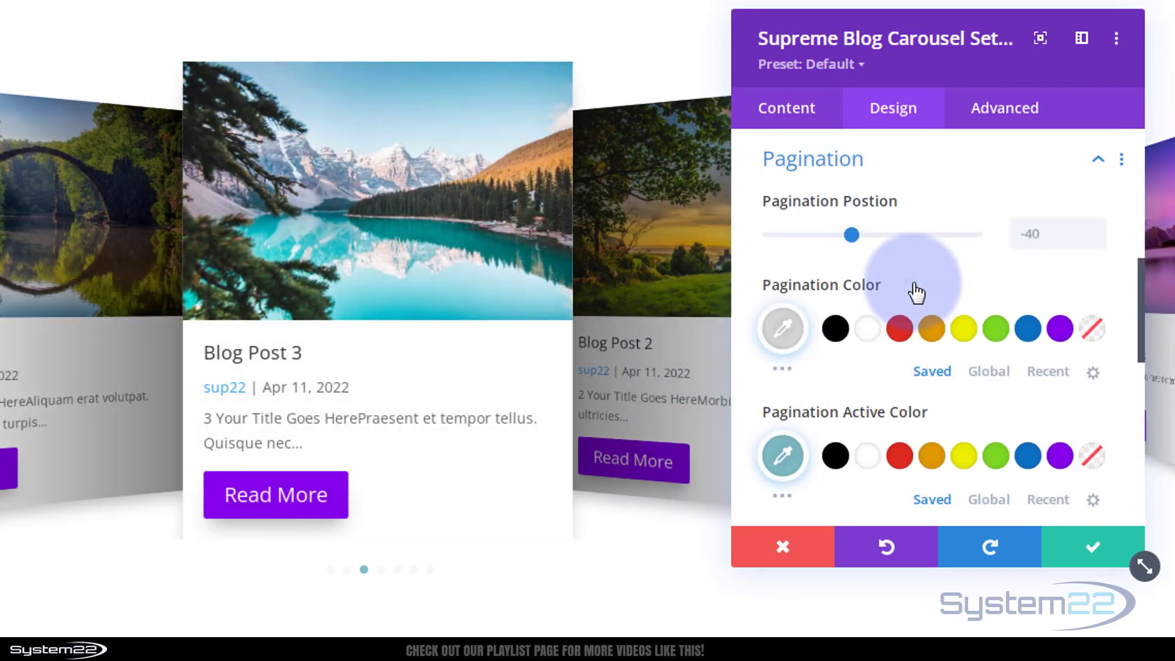
{"action": "left_click", "coordinate": [1058, 456]}
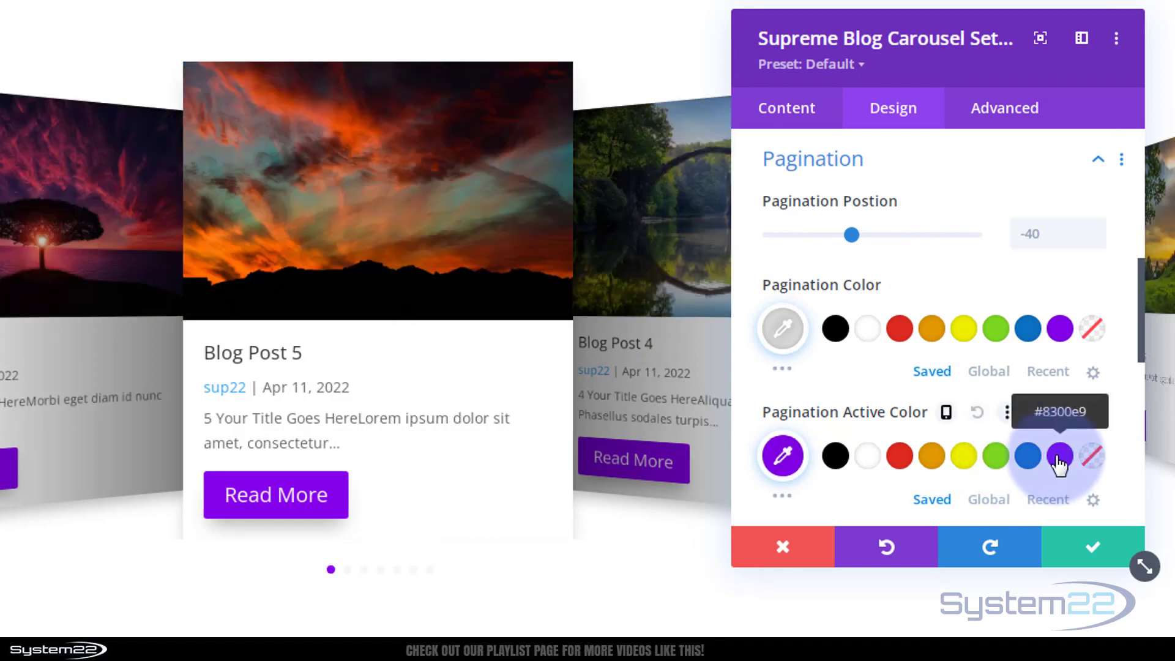
{"action": "scroll", "coordinate": [856, 427], "scroll_direction": "down", "scroll_amount": 5}
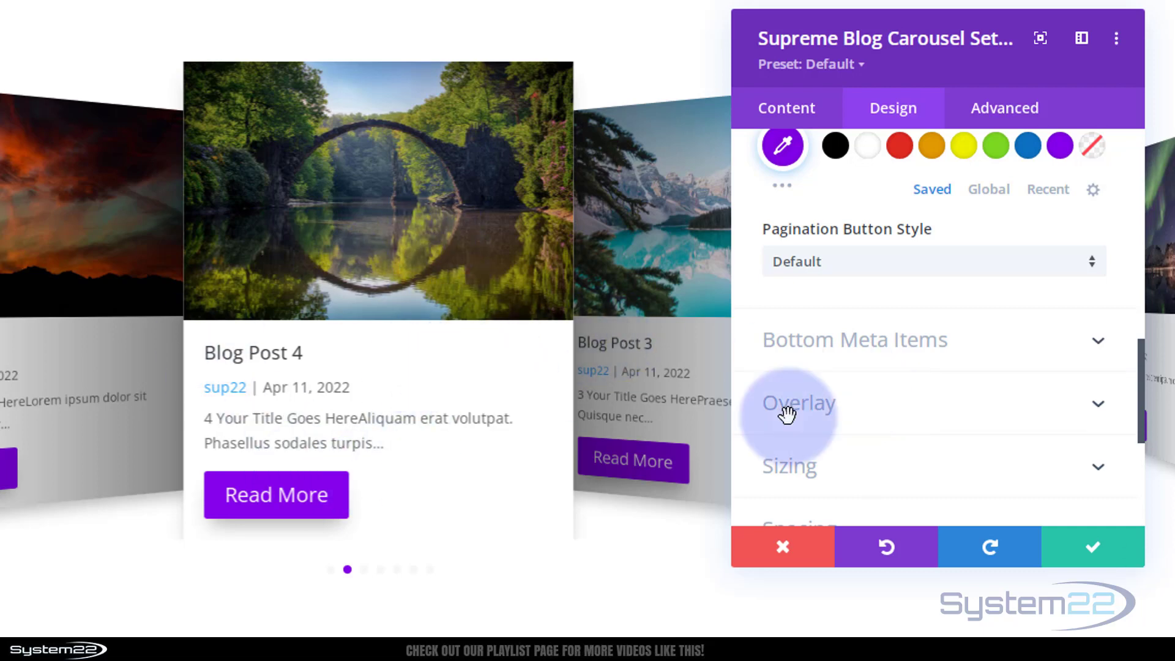
{"action": "scroll", "coordinate": [900, 433], "scroll_direction": "down", "scroll_amount": 2}
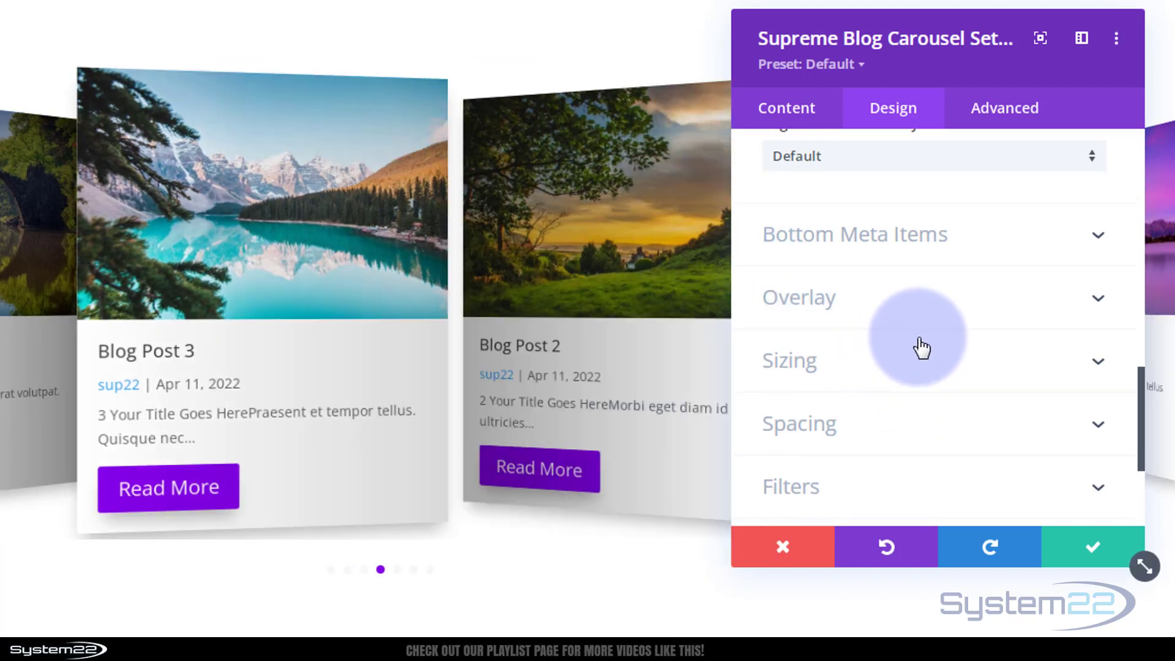
{"action": "scroll", "coordinate": [918, 350], "scroll_direction": "down", "scroll_amount": 2}
Try 30px Content Wrapper bottom spacing, then clear it back to 20px.
{"action": "left_click", "coordinate": [878, 324]}
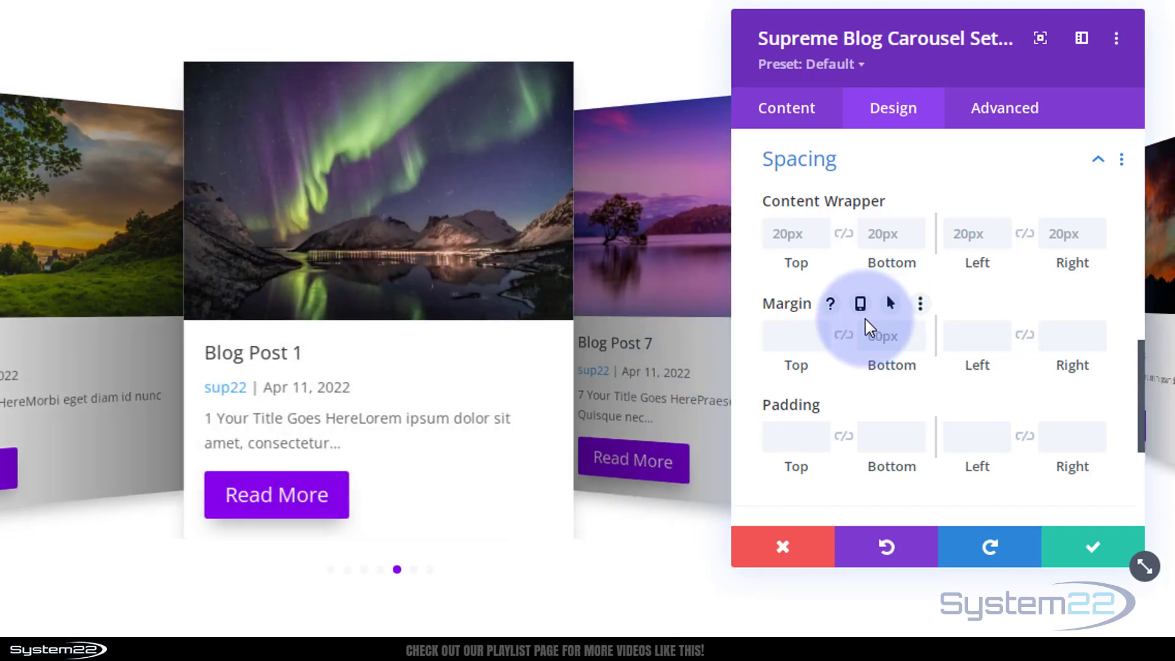
{"action": "left_click", "coordinate": [877, 232]}
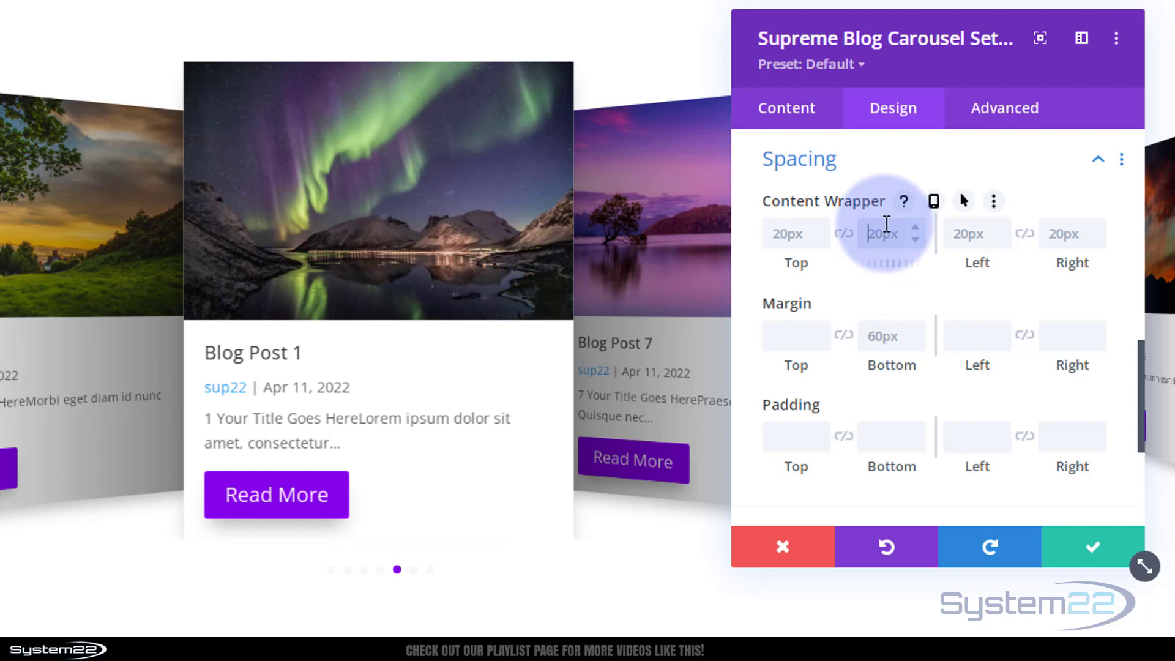
{"action": "type", "text": "30"}
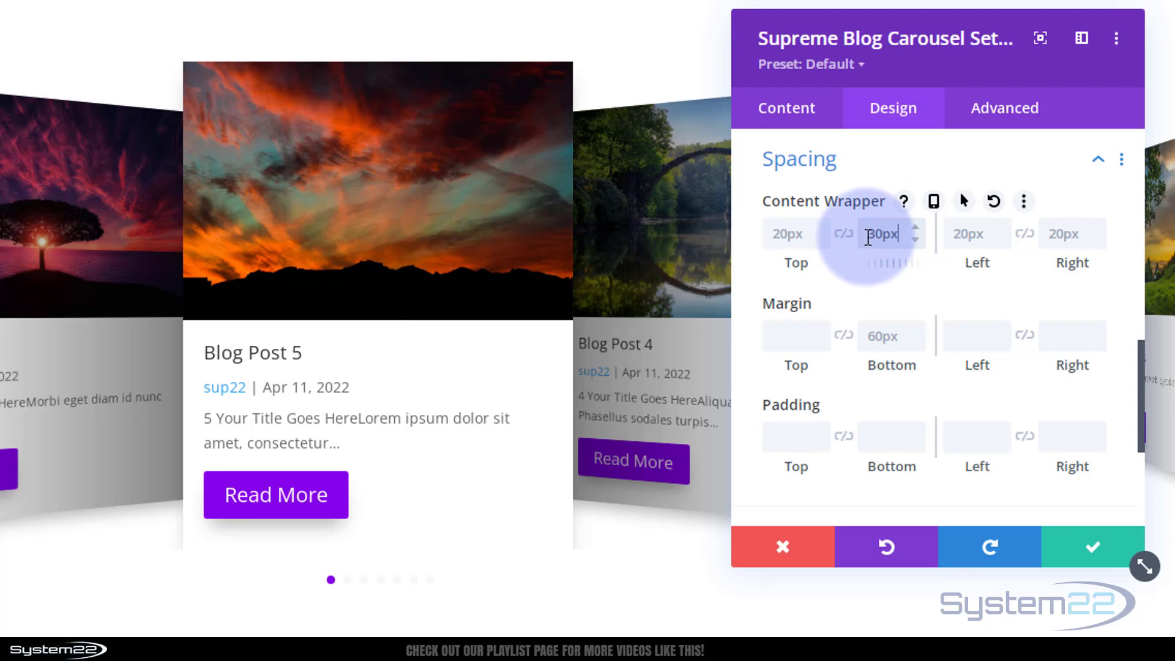
{"action": "left_click_drag", "start_coordinate": [868, 238], "coordinate": [899, 237]}
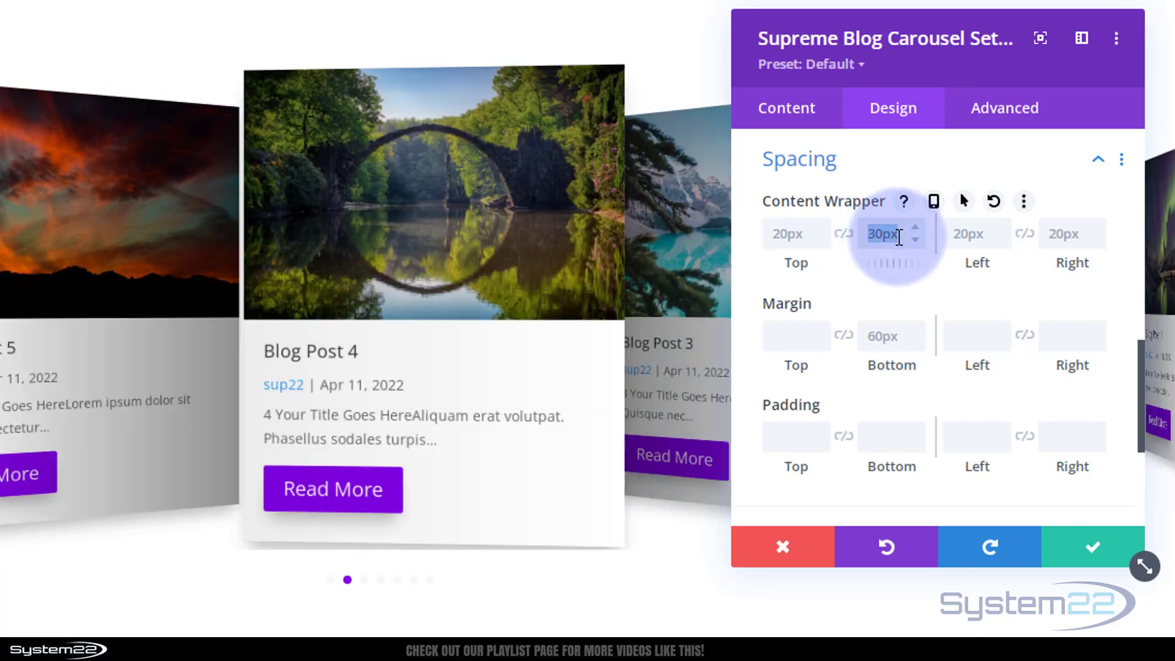
{"action": "key", "text": "BackSpace"}
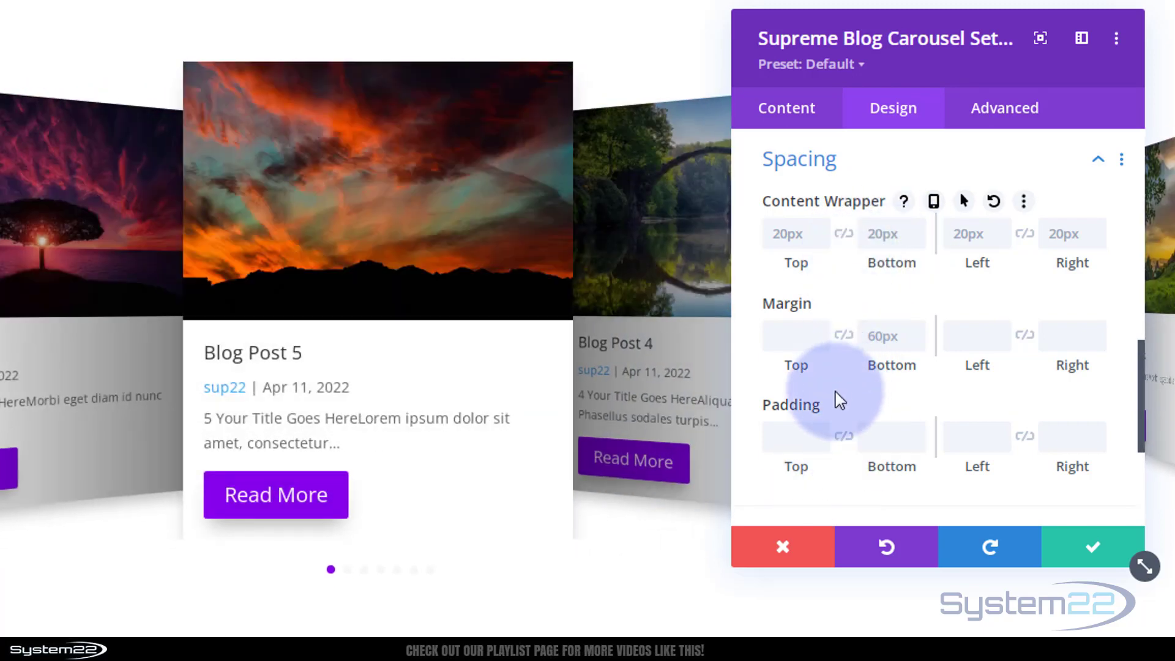
{"action": "scroll", "coordinate": [839, 395], "scroll_direction": "down", "scroll_amount": 5}
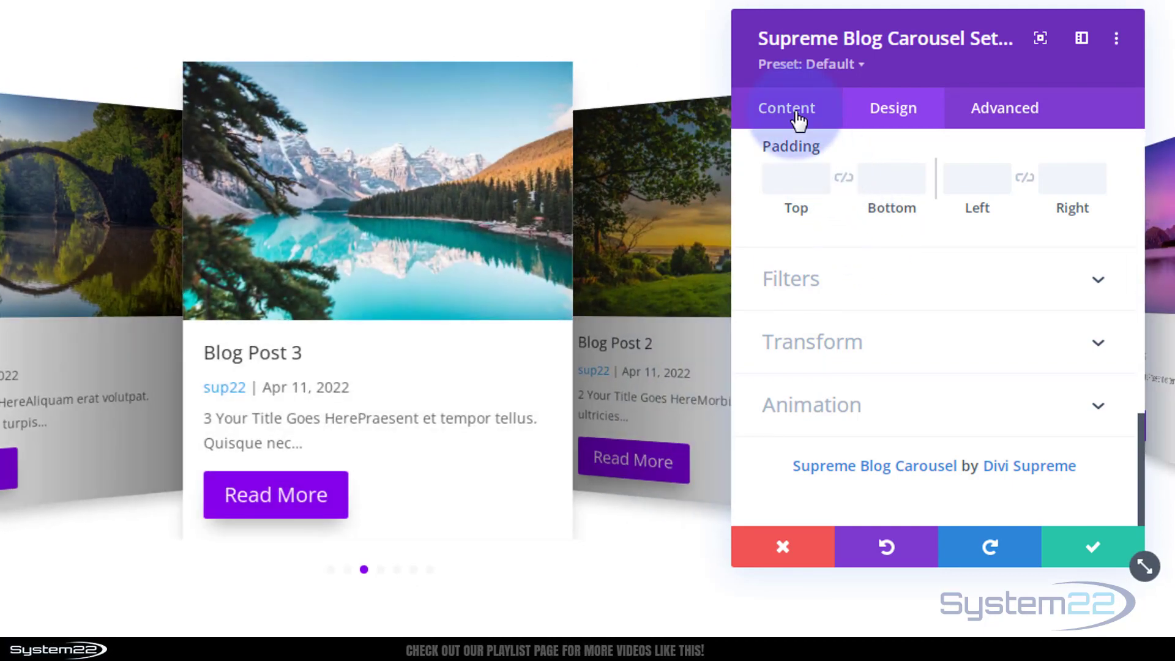
Set Coverflow Rotate to 30 and Coverflow Depth to 143, then apply the module settings.
{"action": "left_click", "coordinate": [792, 112]}
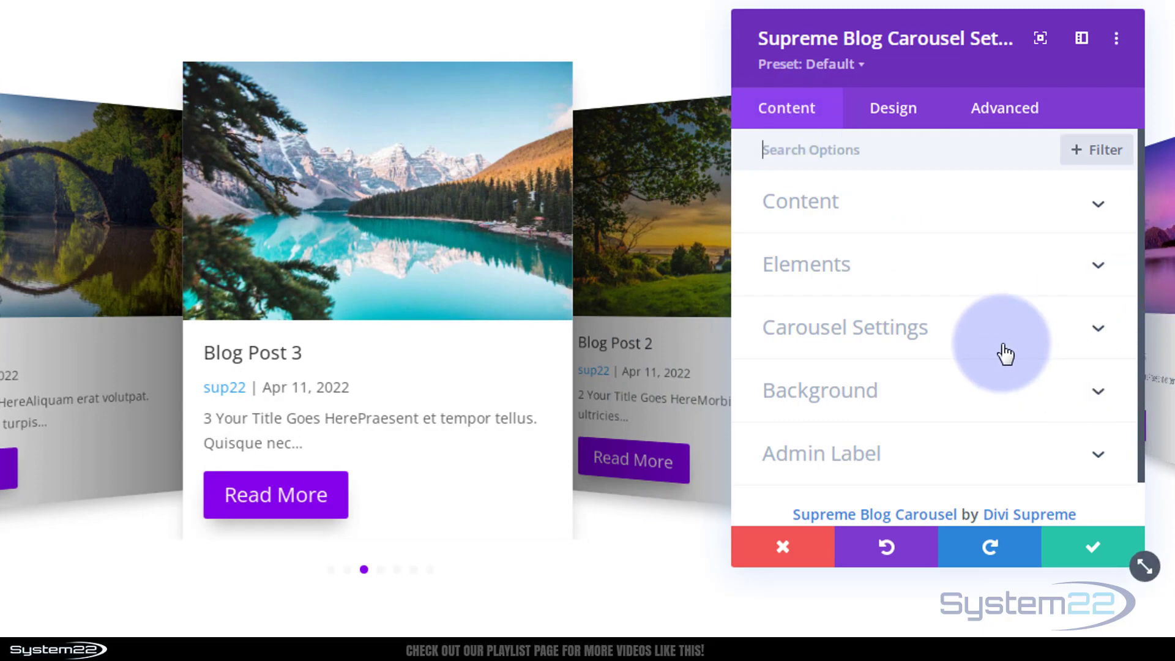
{"action": "left_click", "coordinate": [918, 335]}
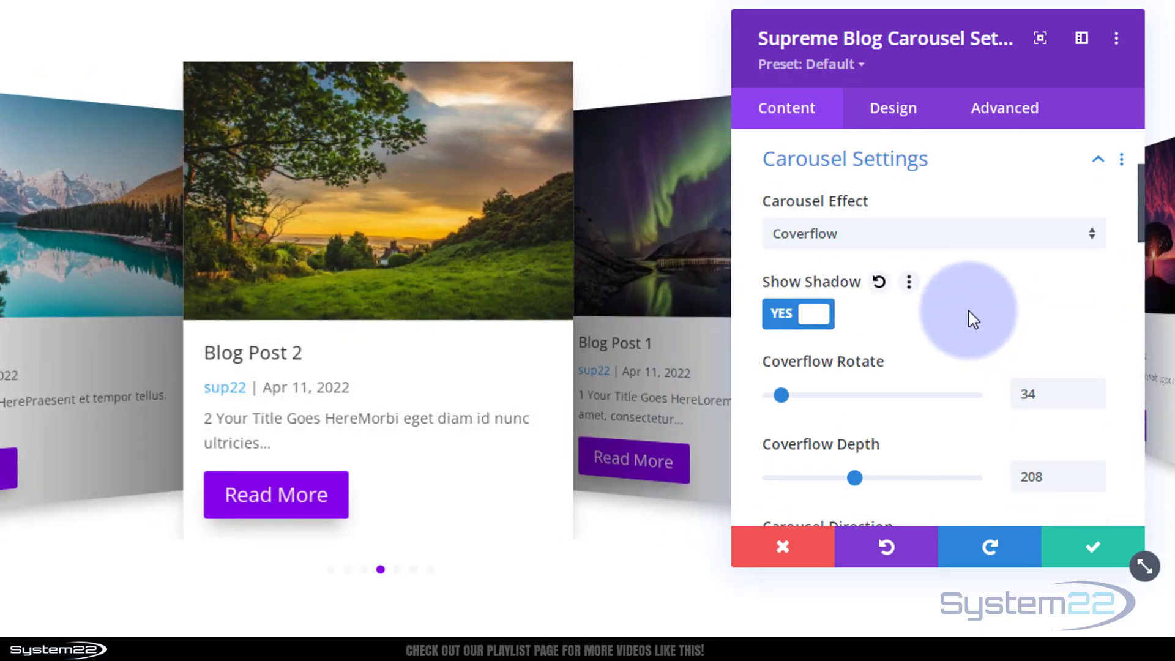
{"action": "scroll", "coordinate": [974, 319], "scroll_direction": "down", "scroll_amount": 2}
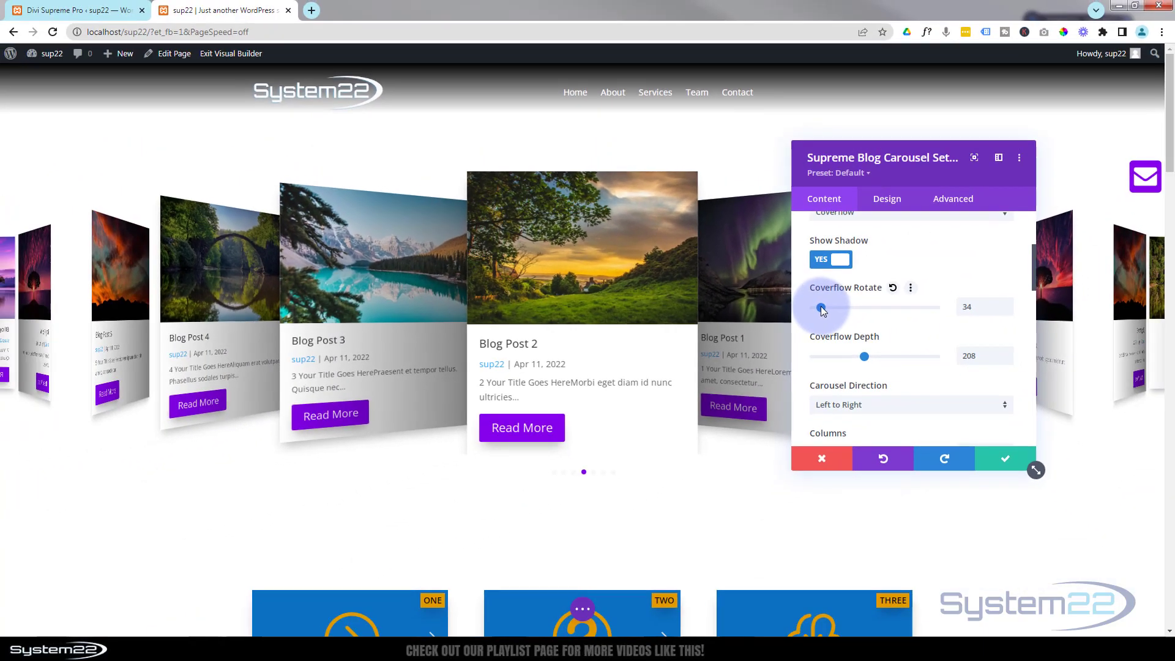
{"action": "mouse_move", "coordinate": [821, 307]}
{"action": "left_mouse_down"}
{"action": "mouse_move", "coordinate": [950, 312]}
{"action": "mouse_move", "coordinate": [806, 305]}
{"action": "left_mouse_up"}
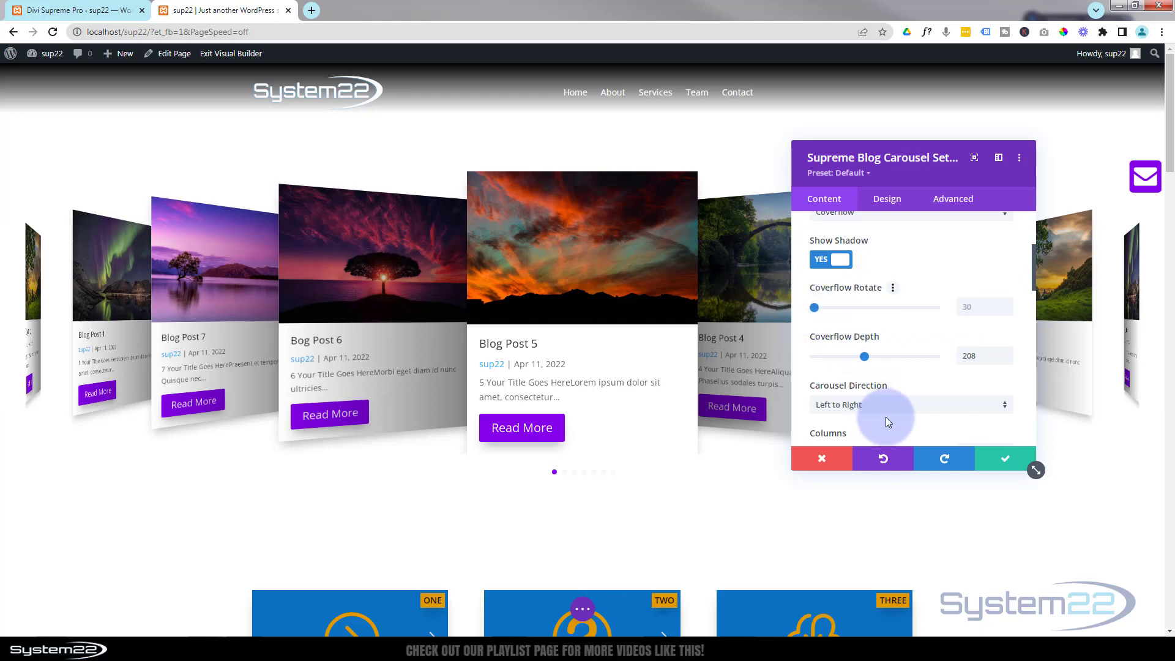
{"action": "left_click_drag", "start_coordinate": [866, 361], "coordinate": [844, 361]}
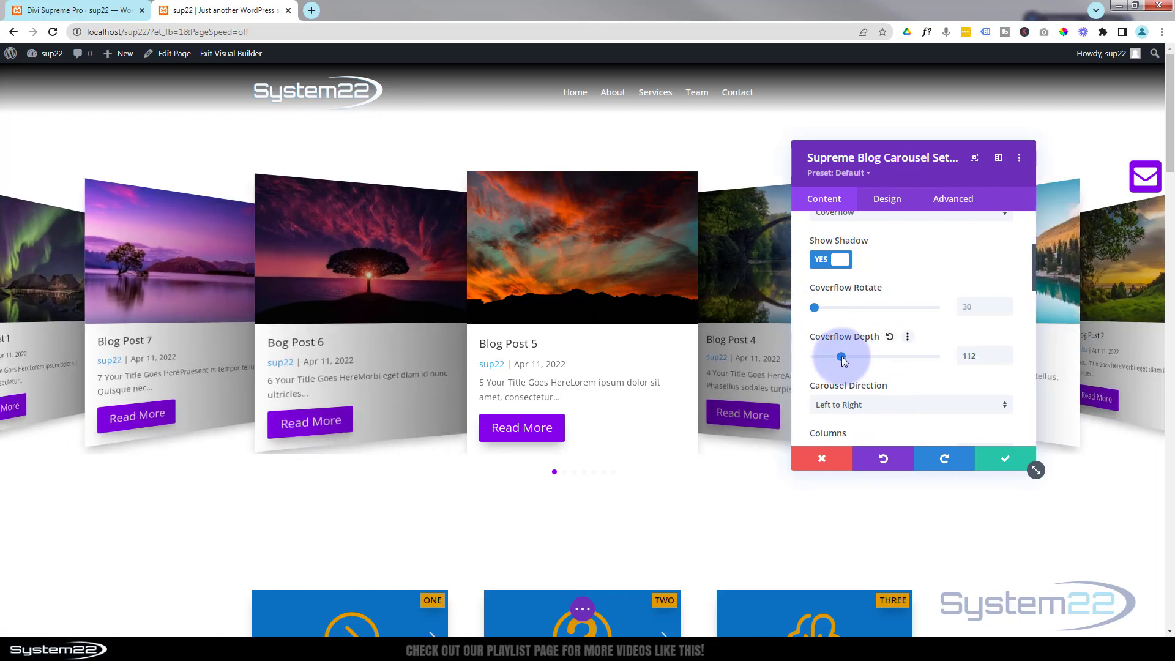
{"action": "left_click_drag", "start_coordinate": [843, 360], "coordinate": [850, 360]}
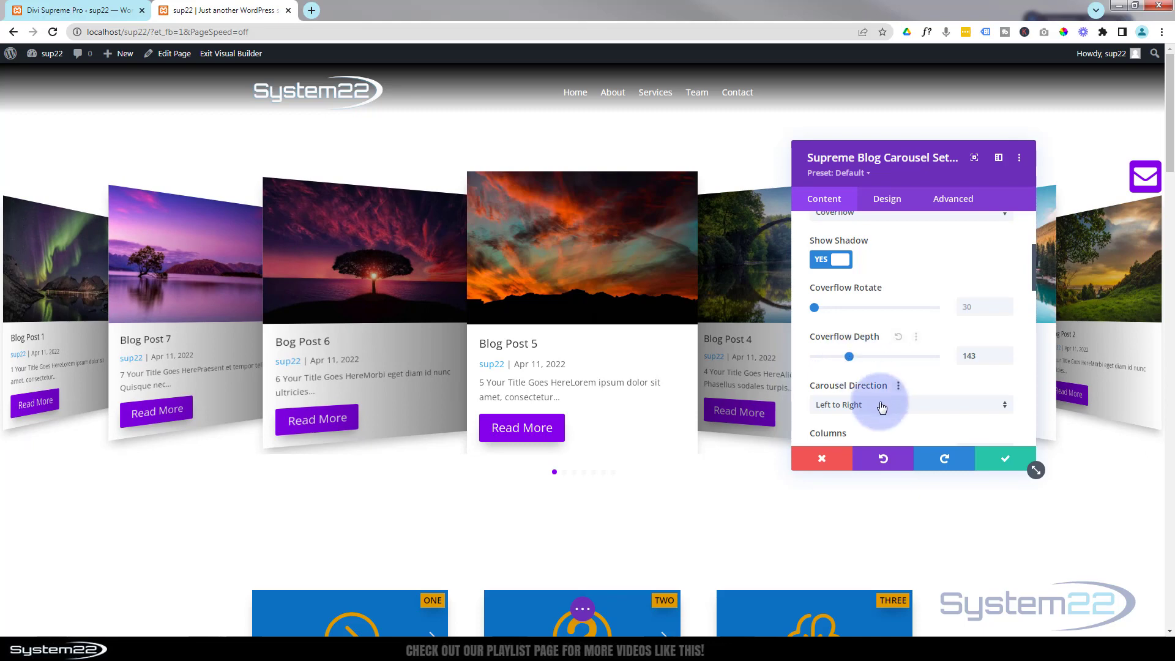
{"action": "scroll", "coordinate": [879, 402], "scroll_direction": "down", "scroll_amount": 3}
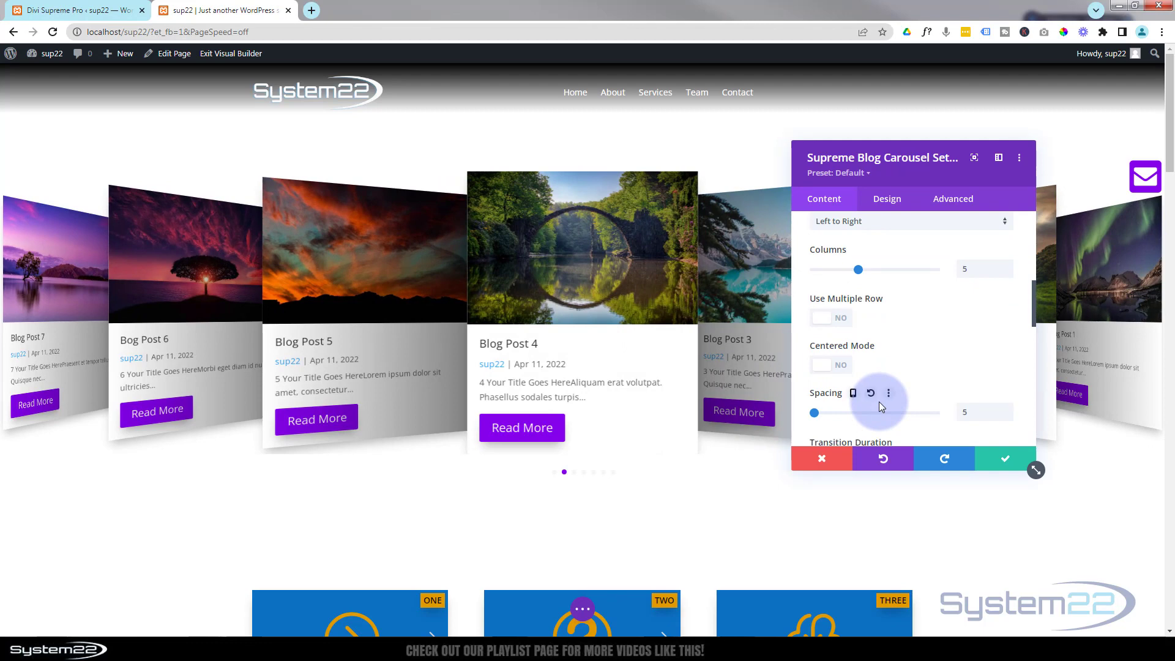
{"action": "left_click", "coordinate": [1006, 467]}
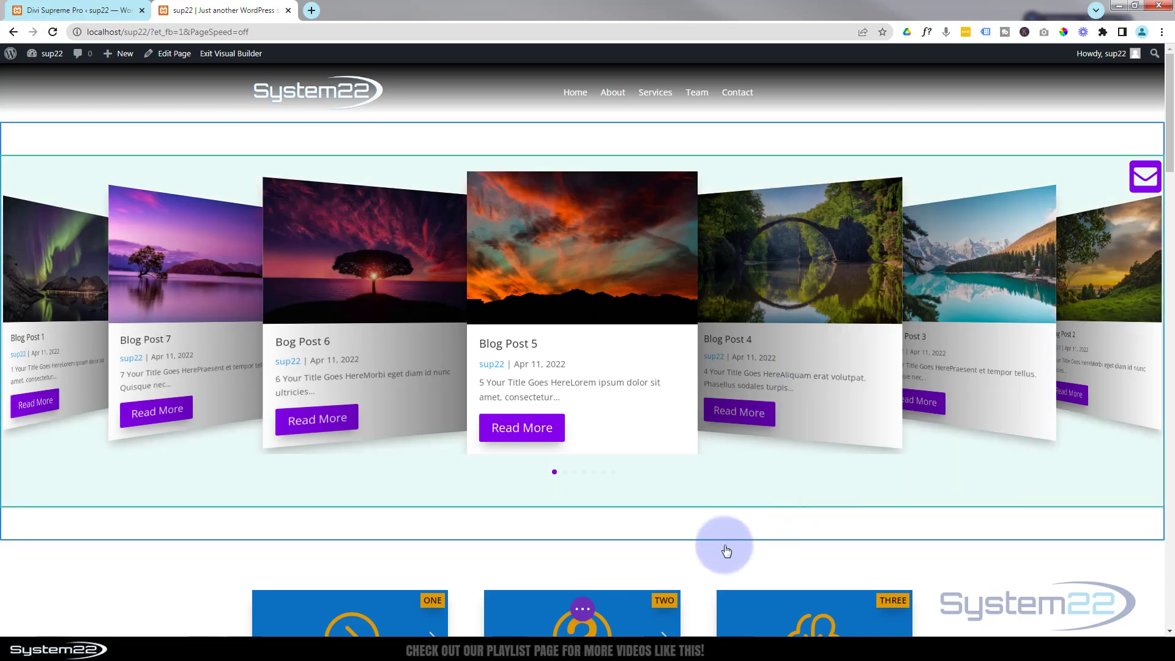
Save the page, then go back from Blog Post 7 to the live homepage.
{"action": "left_click", "coordinate": [582, 609]}
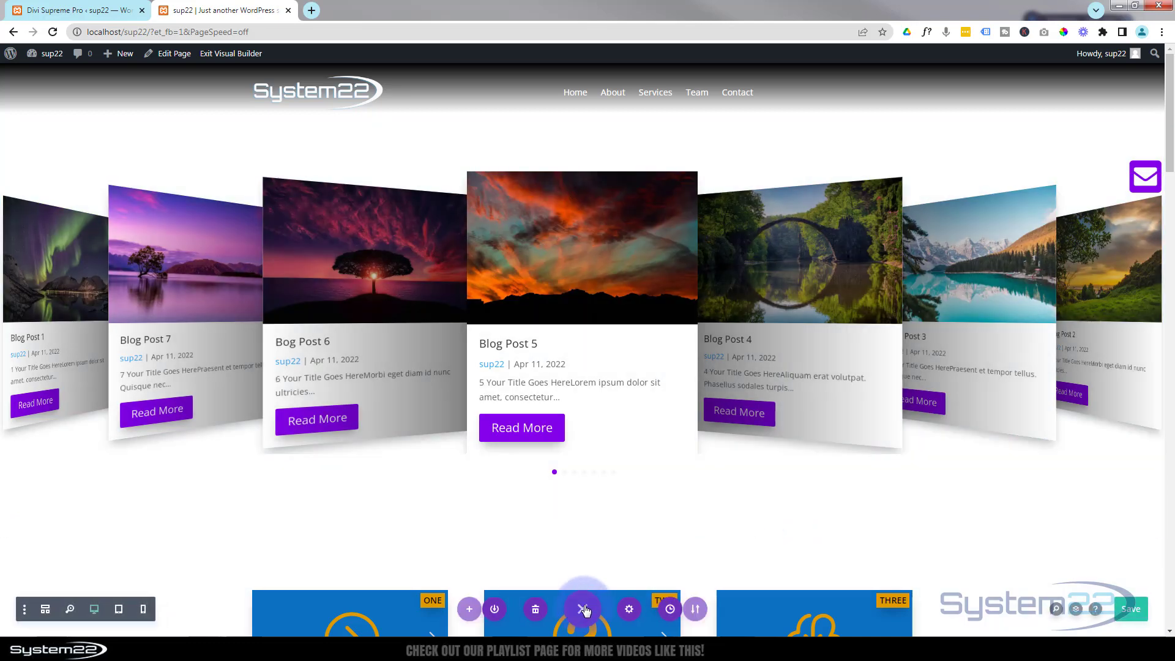
{"action": "left_click", "coordinate": [1134, 605]}
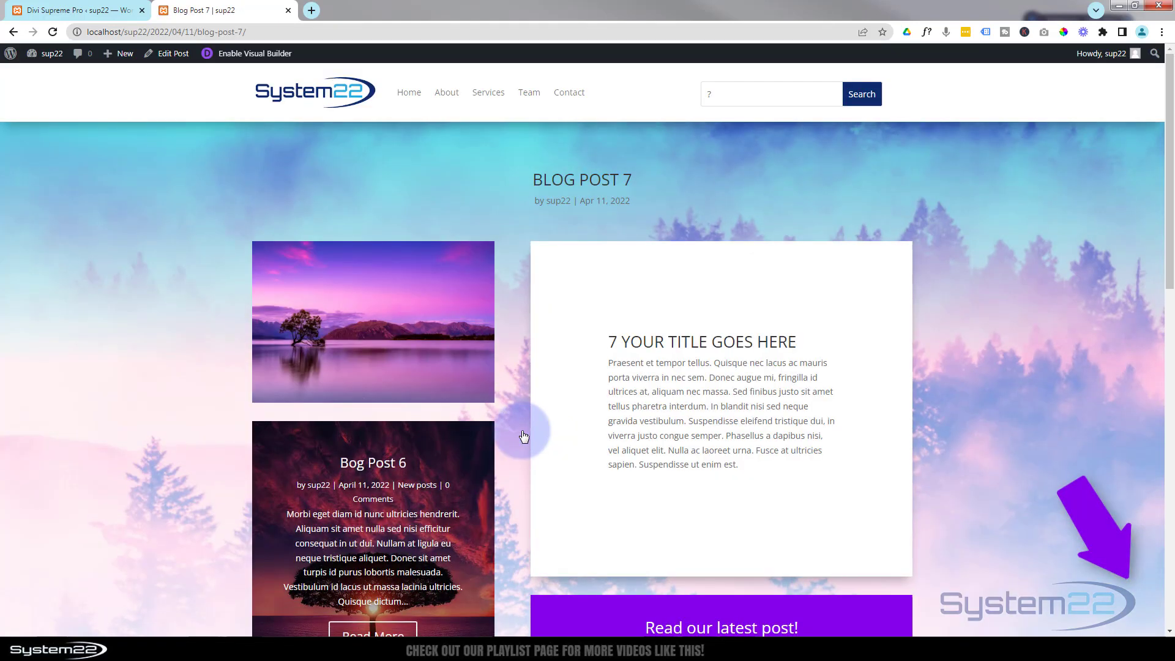
{"action": "left_click", "coordinate": [14, 32]}
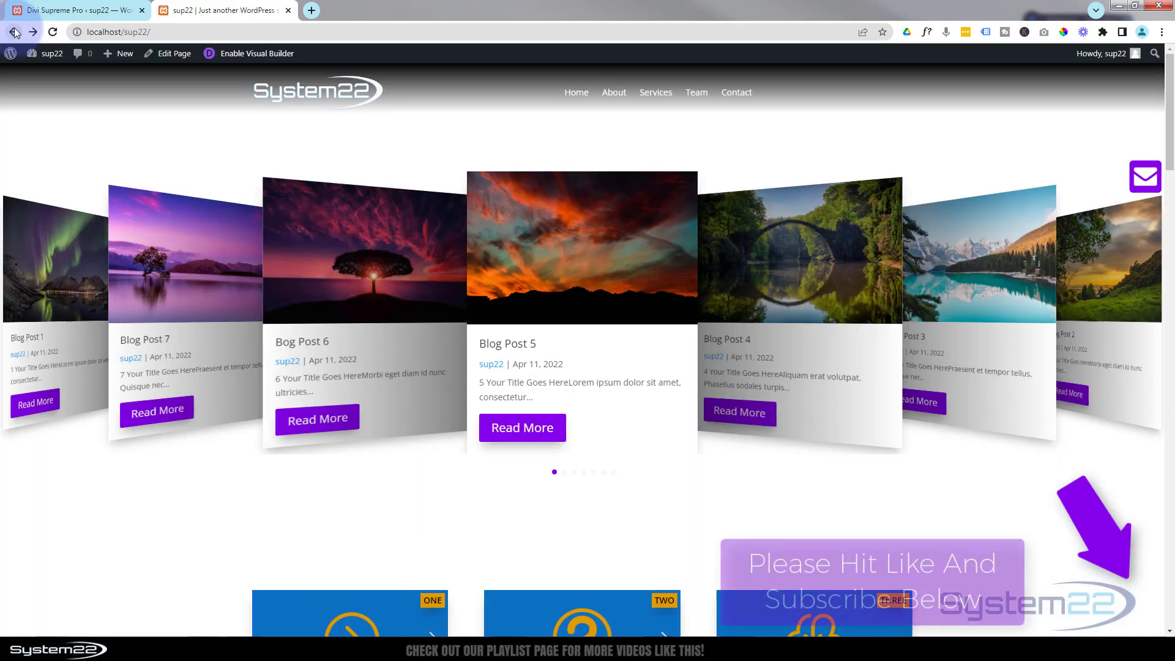